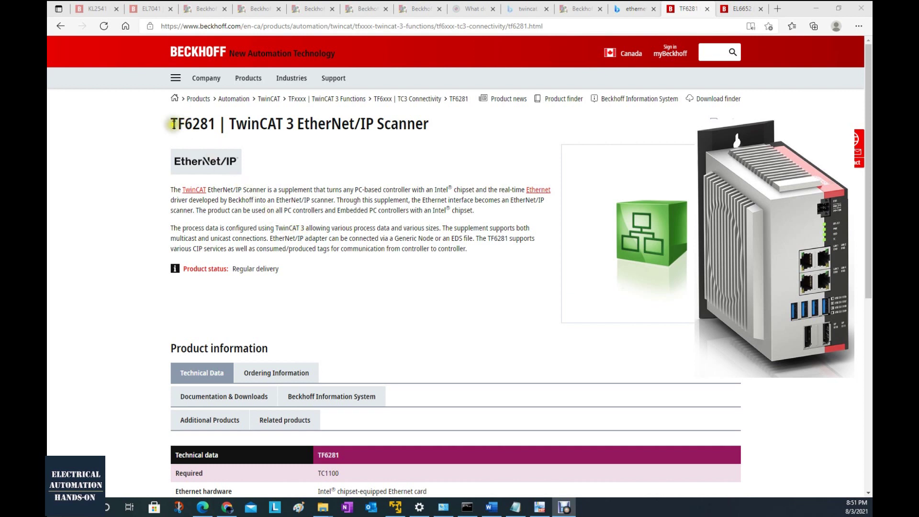
Review the Beckhoff product pages for the TF6281 TwinCAT 3 EtherNet/IP Scanner and the EL6652 EtherNet/IP scanner/adapter terminal
{"action": "left_click_drag", "start_coordinate": [171, 126], "coordinate": [219, 127]}
{"action": "left_click", "coordinate": [312, 187]}
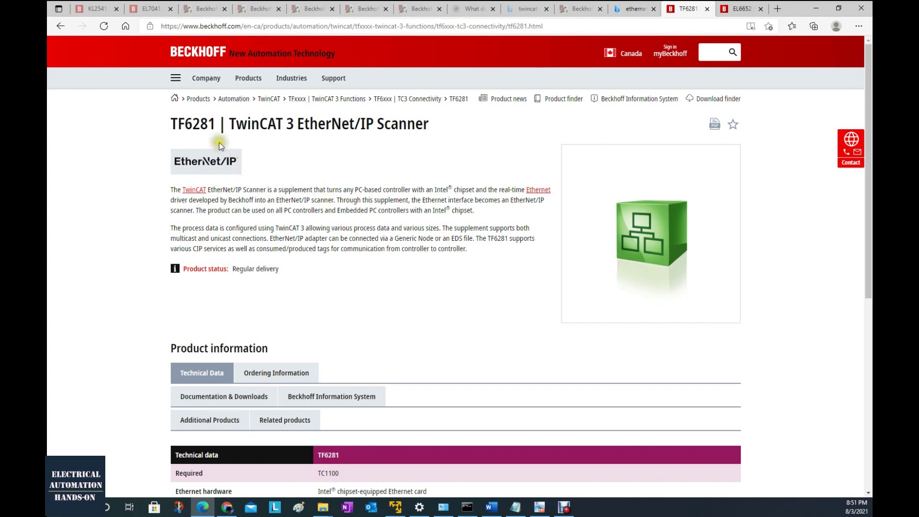
{"action": "left_click_drag", "start_coordinate": [216, 123], "coordinate": [172, 123]}
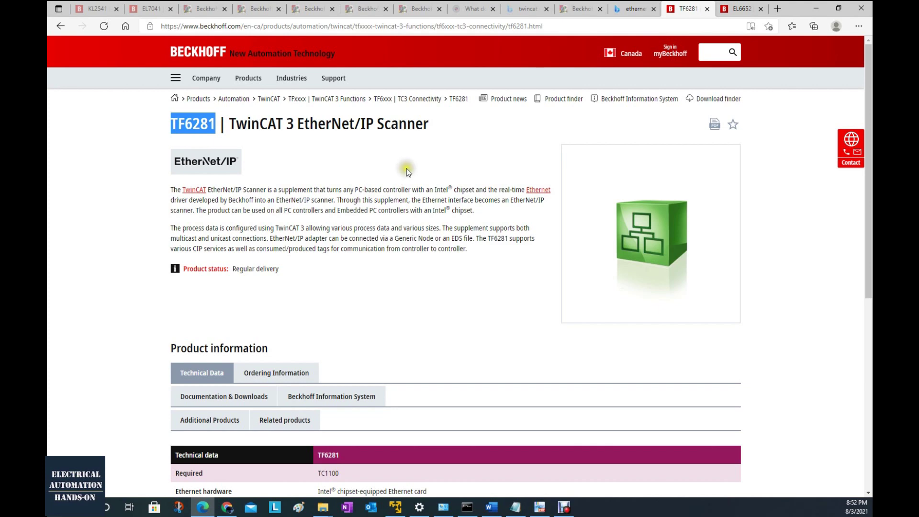
{"action": "left_click", "coordinate": [739, 9]}
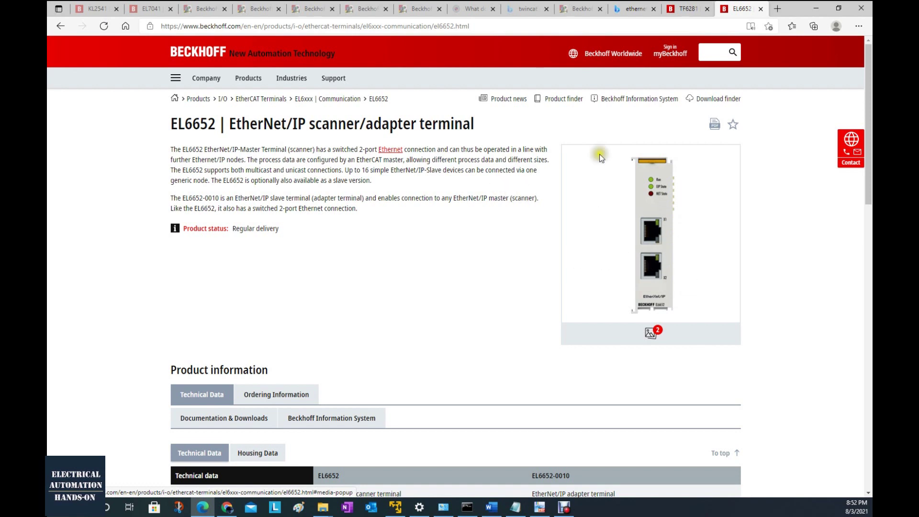
{"action": "key", "text": "ctrl+shift+Tab"}
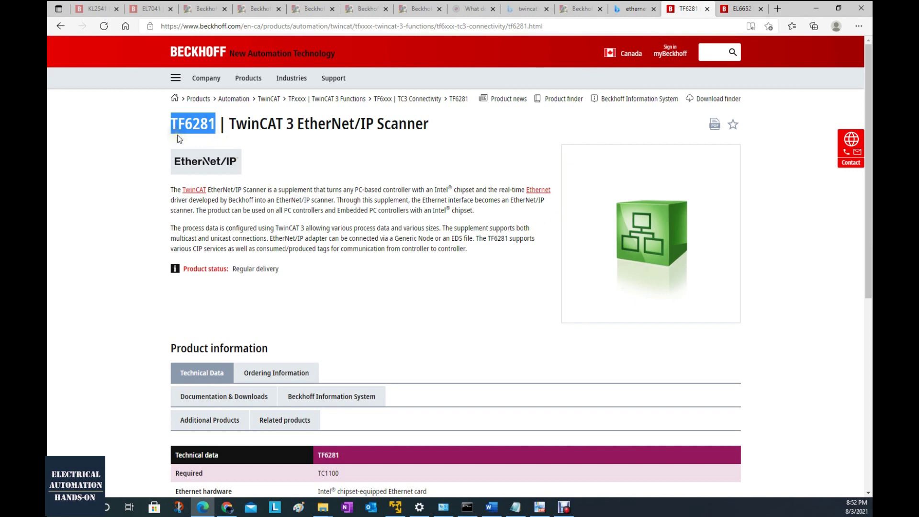
{"action": "left_click", "coordinate": [466, 334]}
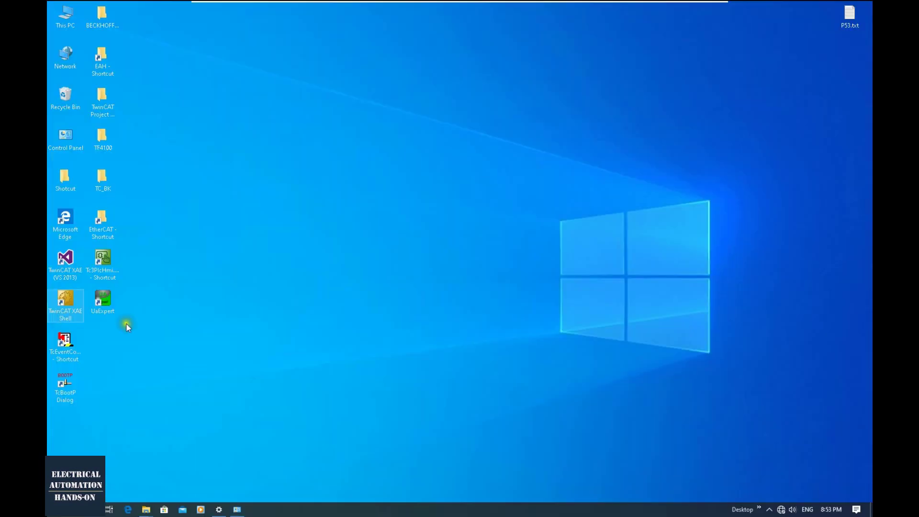
Launch TwinCAT XAE Shell from the desktop as administrator and allow it to make changes to the device
{"action": "right_click", "coordinate": [63, 307]}
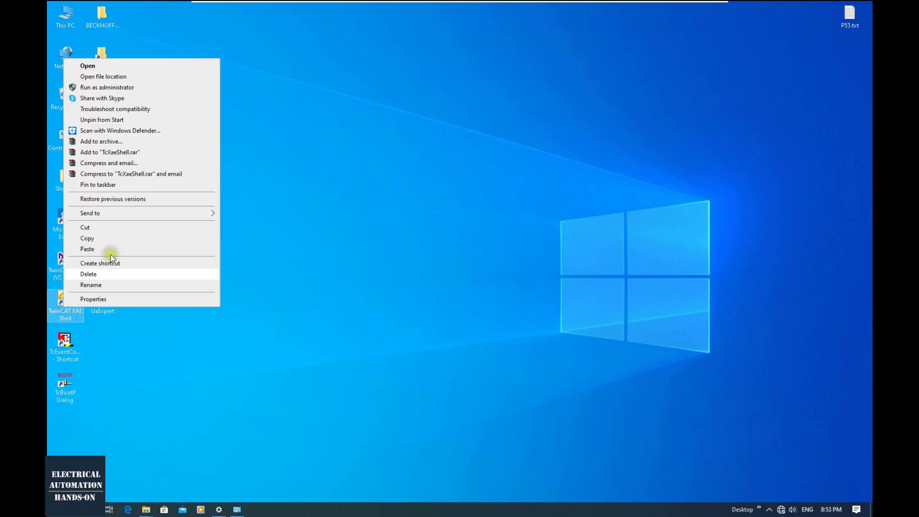
{"action": "left_click", "coordinate": [256, 89]}
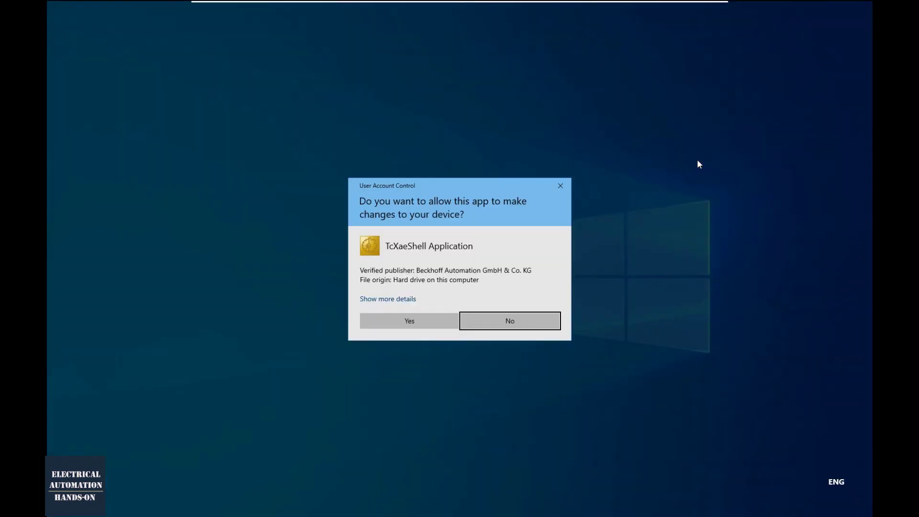
{"action": "left_click", "coordinate": [423, 321]}
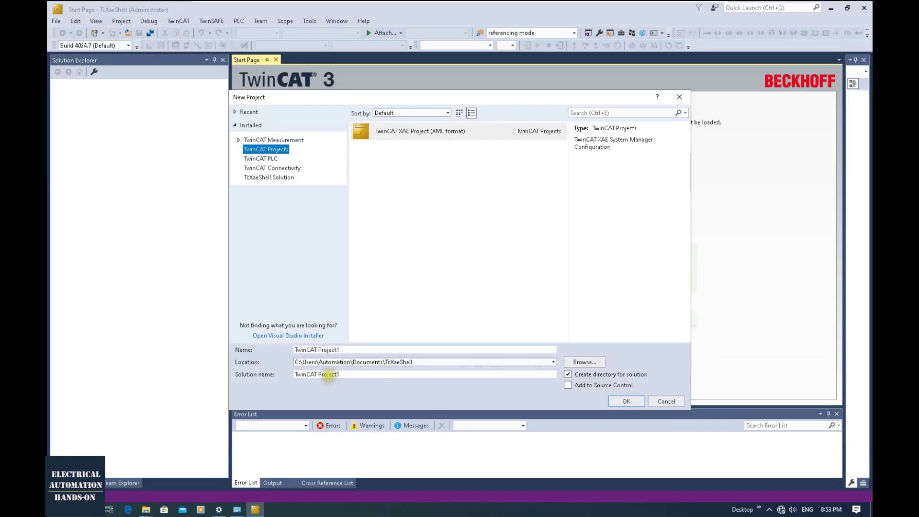
Create the TwinCAT XAE project "TwinCAT ProjectEIPMaster" in the folder C:\EAH\EthernetIPTF6281
{"action": "left_click", "coordinate": [584, 362]}
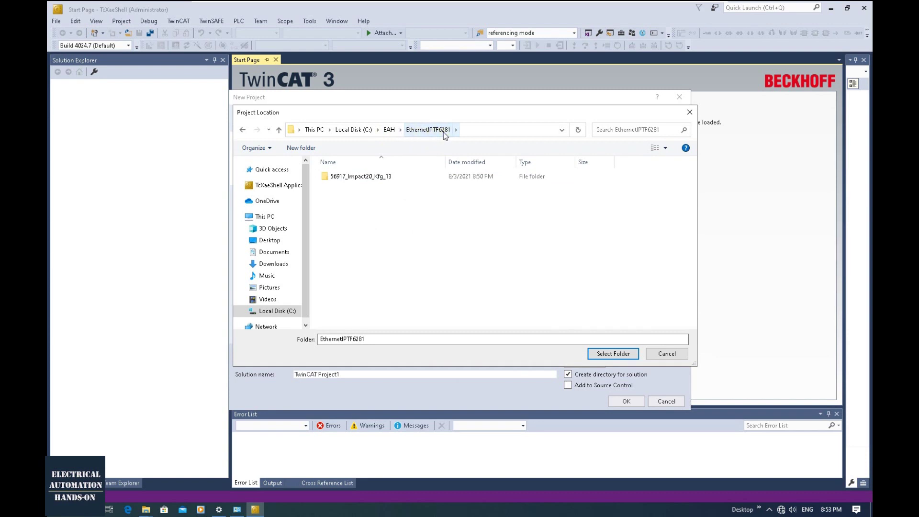
{"action": "key", "text": "Return"}
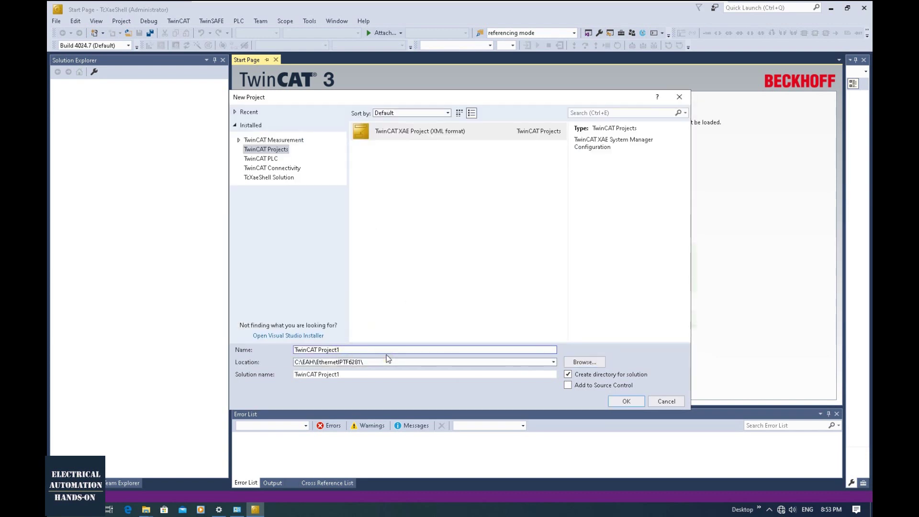
{"action": "key", "text": "BackSpace"}
{"action": "type", "text": "EIPMaster"}
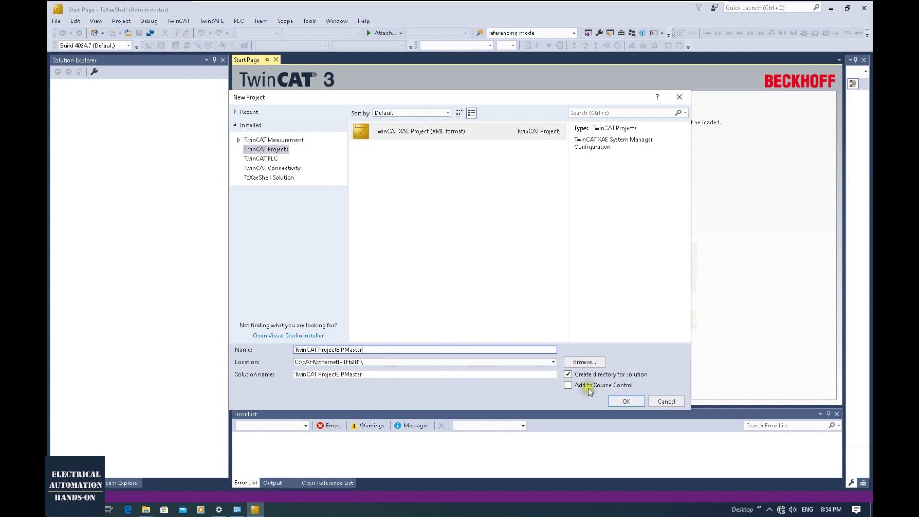
{"action": "left_click", "coordinate": [640, 402]}
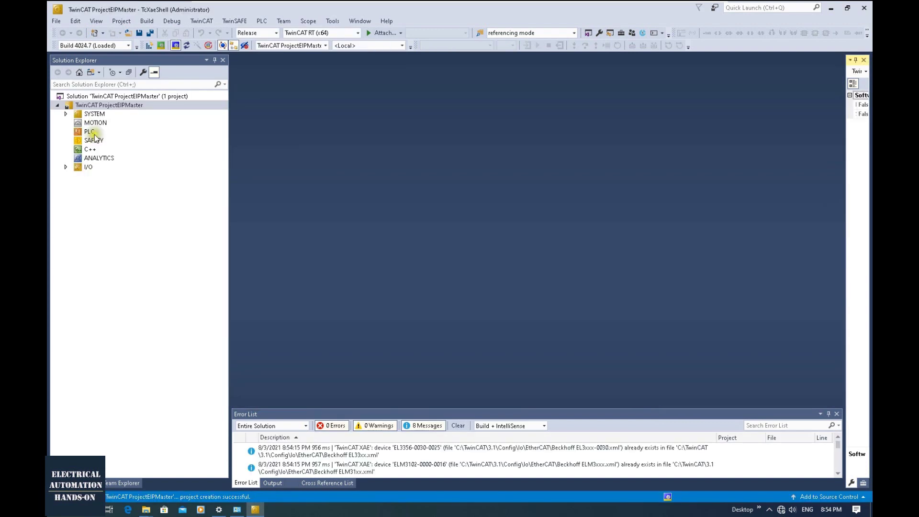
Add a Standard PLC Project named C6030EIPMaster under the solution's PLC node
{"action": "right_click", "coordinate": [91, 133]}
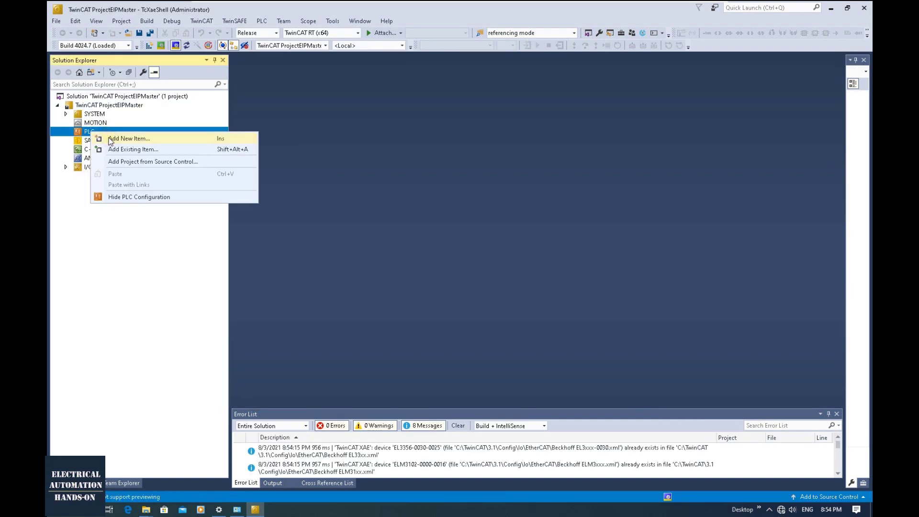
{"action": "left_click", "coordinate": [111, 139]}
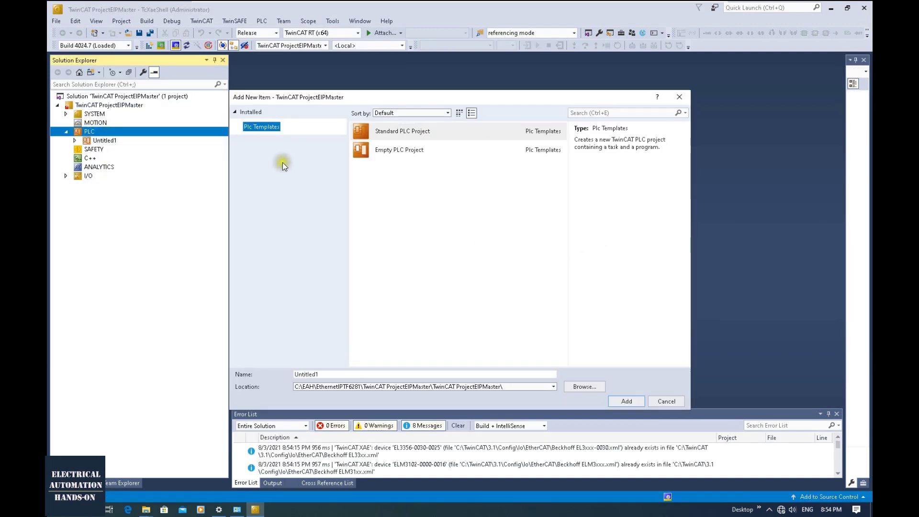
{"action": "left_click", "coordinate": [408, 132]}
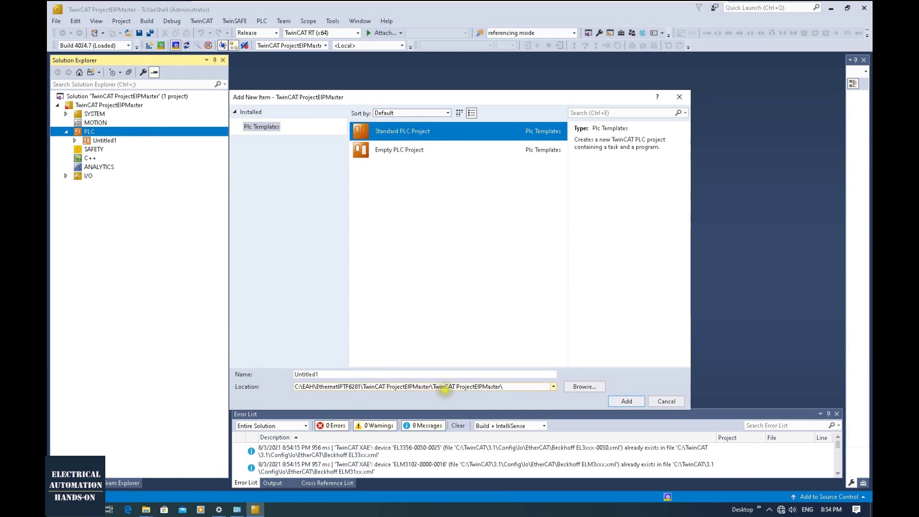
{"action": "double_click", "coordinate": [348, 374]}
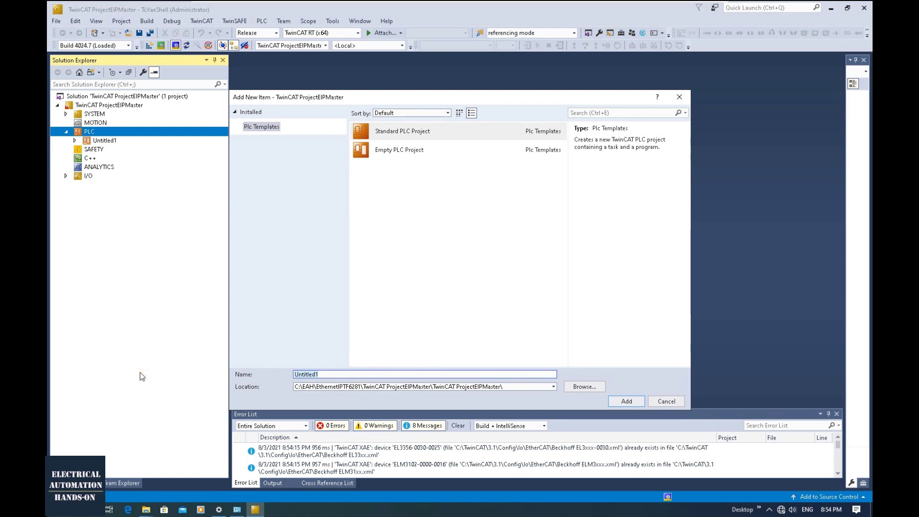
{"action": "type", "text": "c"}
{"action": "key", "text": "BackSpace"}
{"action": "type", "text": "C6030EIPMaster"}
{"action": "left_click", "coordinate": [627, 403]}
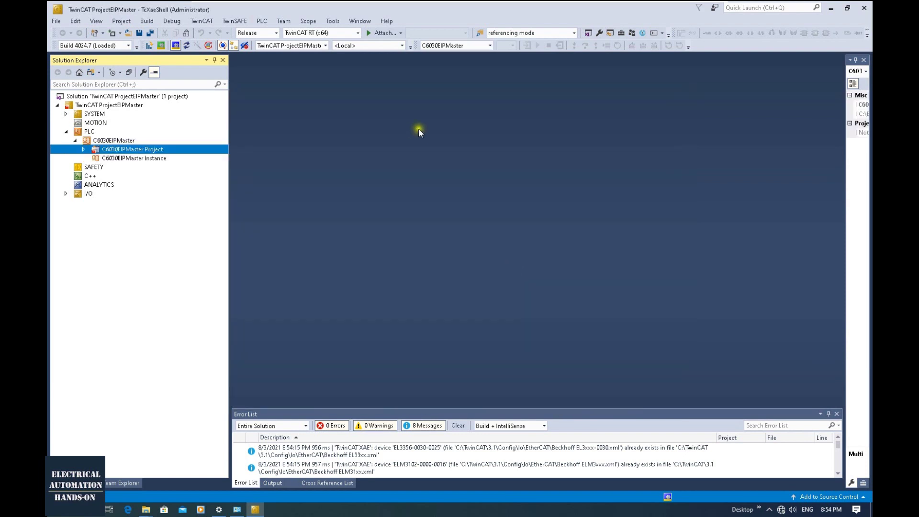
Check the C6030 controller's connection in the TwinCAT static routes, then close the route list
{"action": "left_click", "coordinate": [402, 46]}
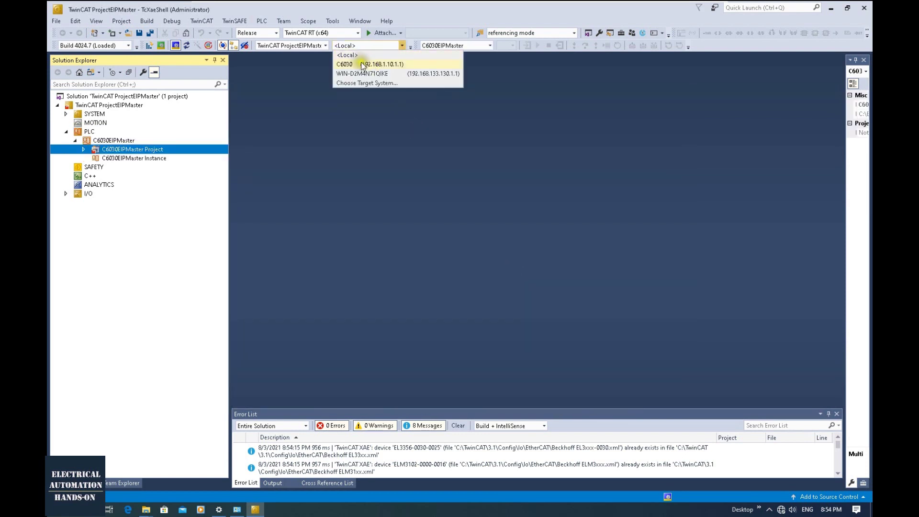
{"action": "key", "text": "Escape"}
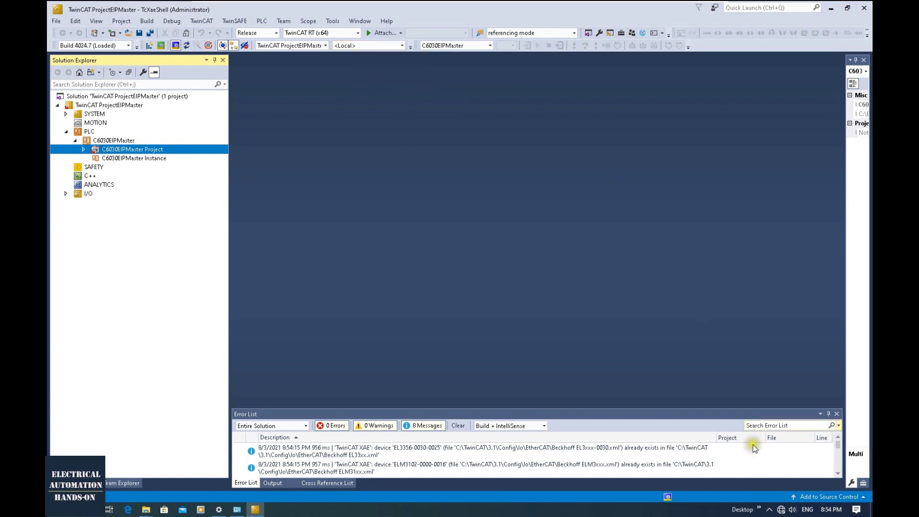
{"action": "left_click", "coordinate": [769, 510]}
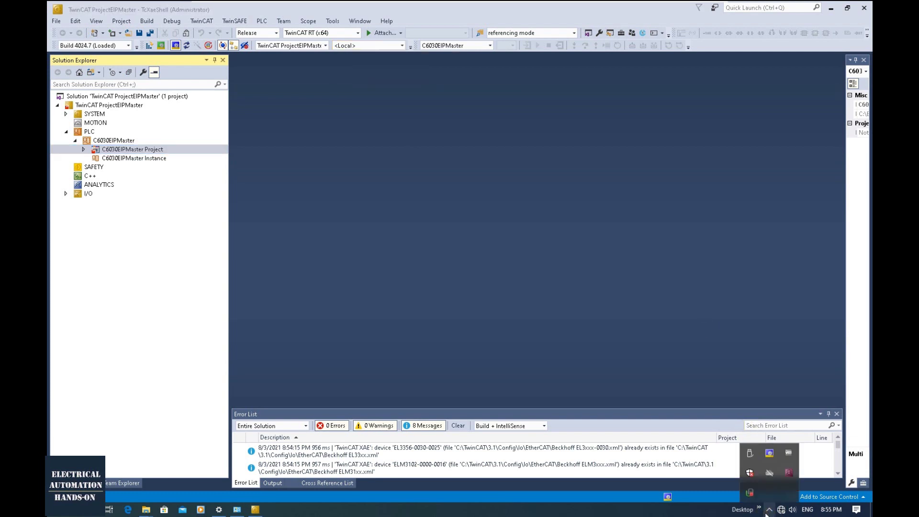
{"action": "right_click", "coordinate": [770, 452]}
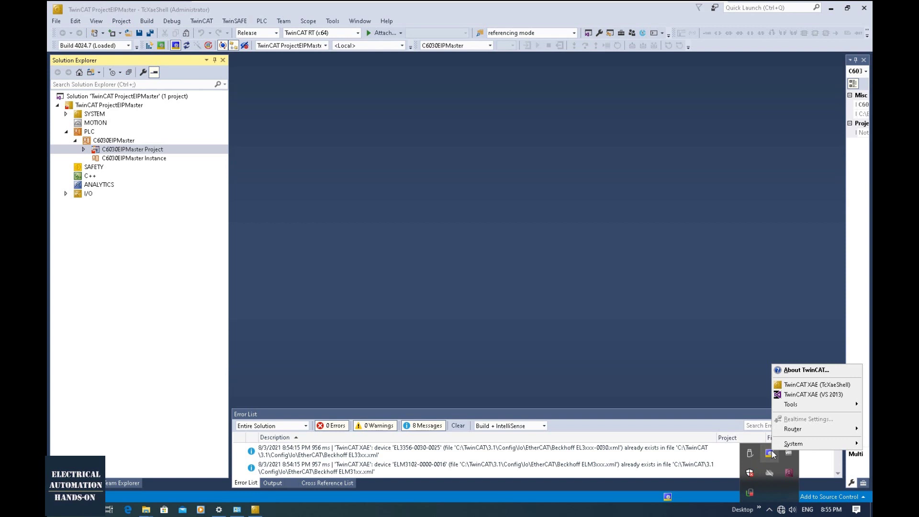
{"action": "mouse_move", "coordinate": [794, 429]}
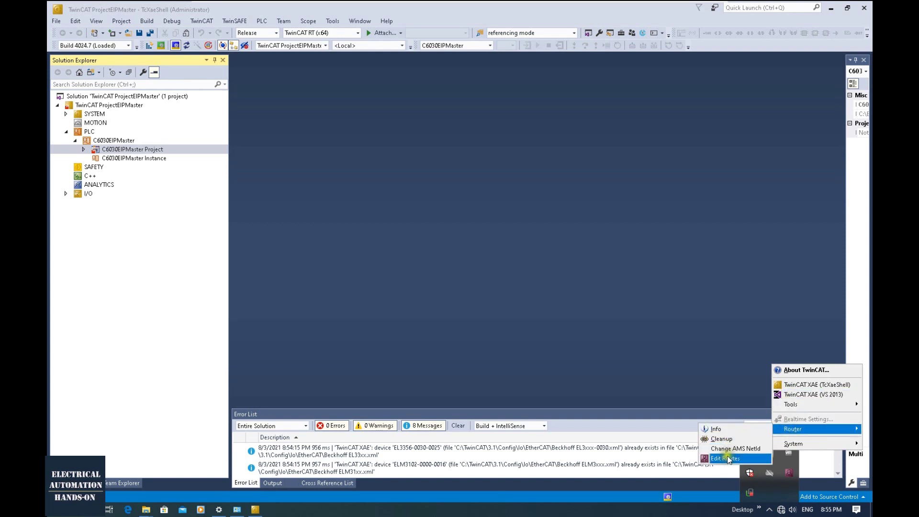
{"action": "left_click", "coordinate": [725, 459]}
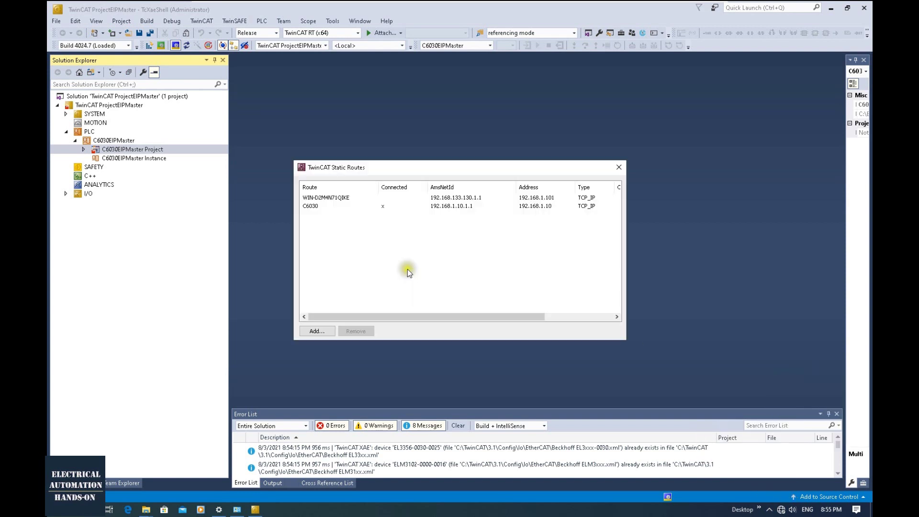
{"action": "left_click", "coordinate": [332, 207]}
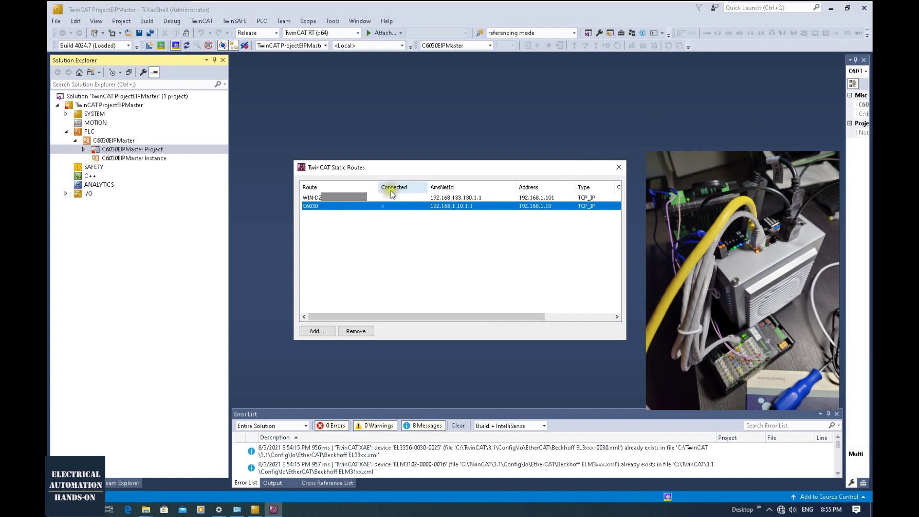
{"action": "left_click", "coordinate": [619, 167]}
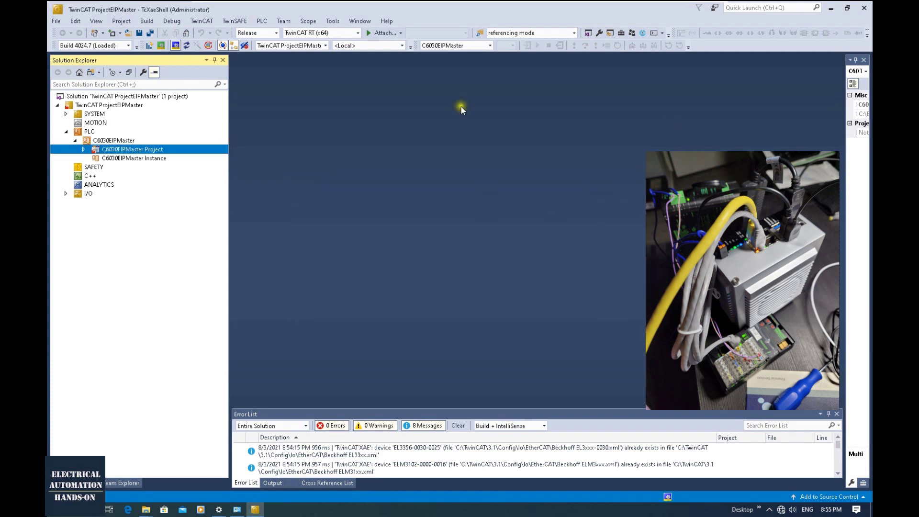
Set the target system to C6030 and expand the C6030EIPMaster Project in the solution tree
{"action": "left_click", "coordinate": [402, 45]}
{"action": "left_click", "coordinate": [372, 65]}
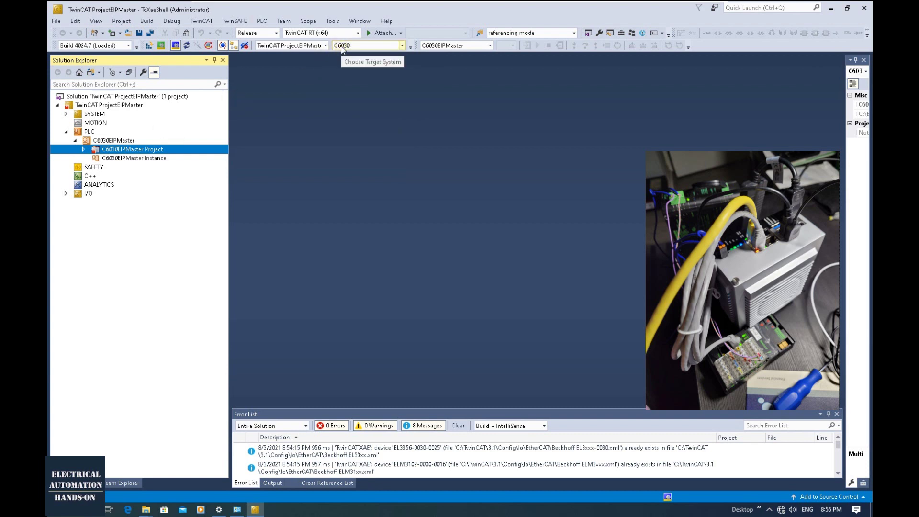
{"action": "left_click", "coordinate": [83, 149]}
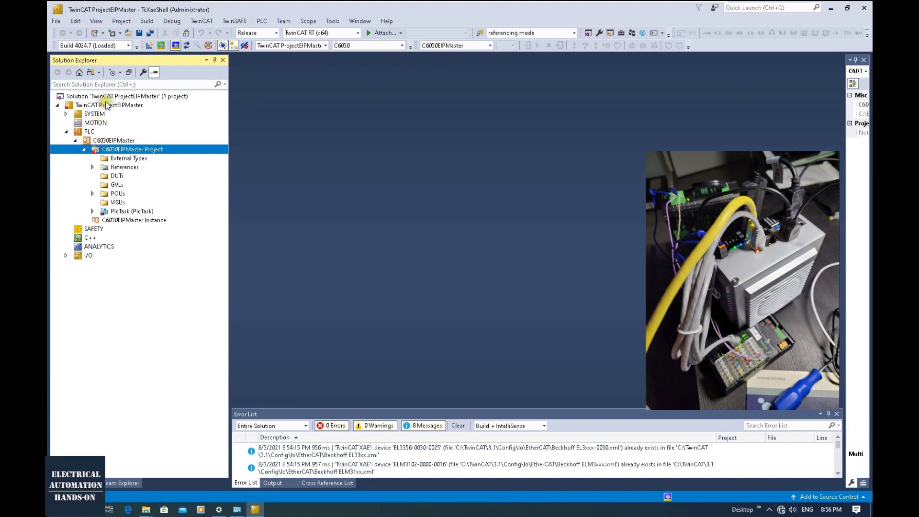
Insert an EtherNet/IP Scanner device under the I/O Devices node, keeping the name Device 1
{"action": "left_click", "coordinate": [66, 255]}
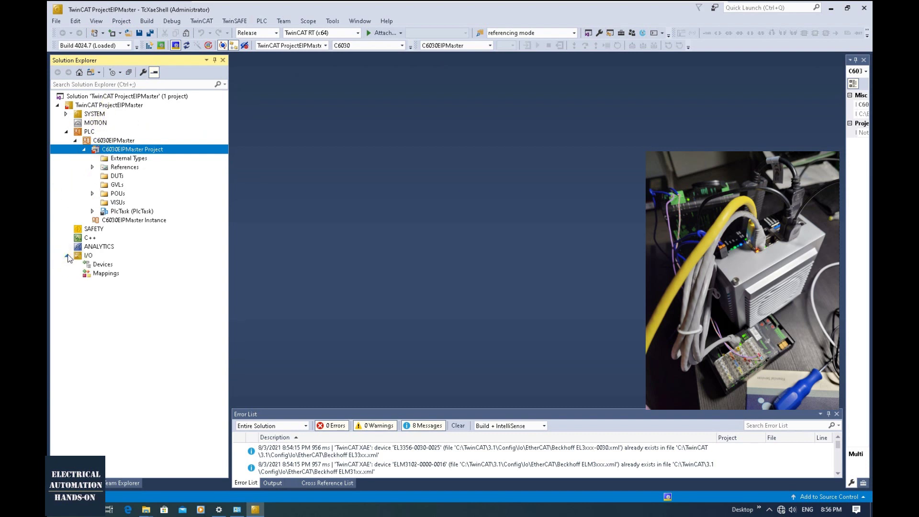
{"action": "left_click", "coordinate": [104, 266]}
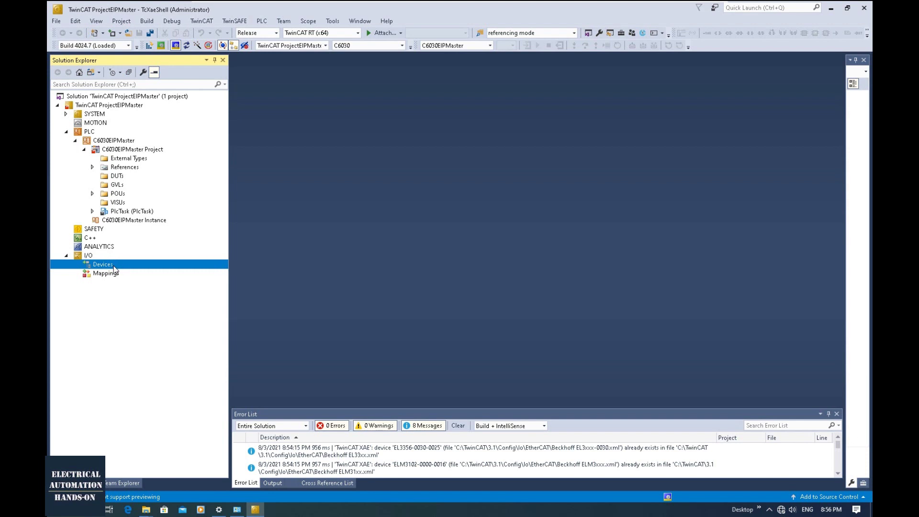
{"action": "right_click", "coordinate": [113, 266]}
{"action": "left_click", "coordinate": [303, 276]}
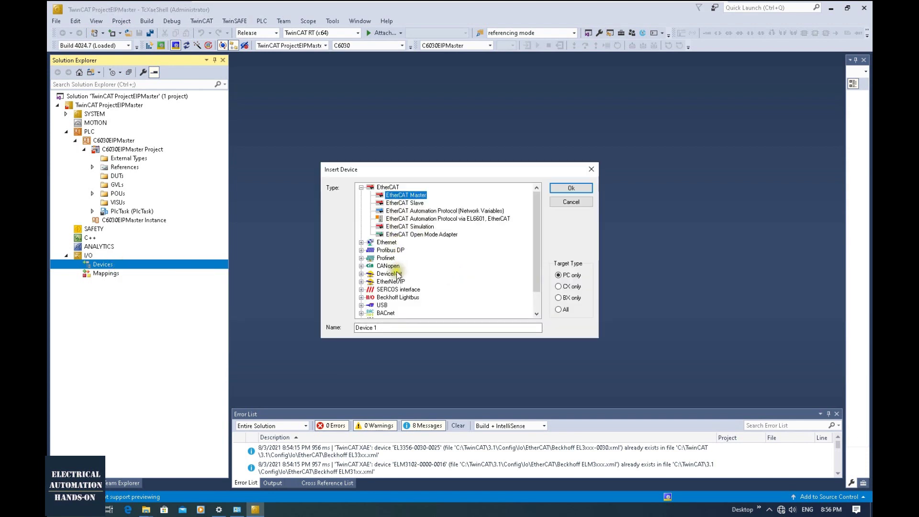
{"action": "left_click", "coordinate": [361, 282]}
{"action": "scroll", "coordinate": [454, 314], "scroll_direction": "down", "scroll_amount": 1}
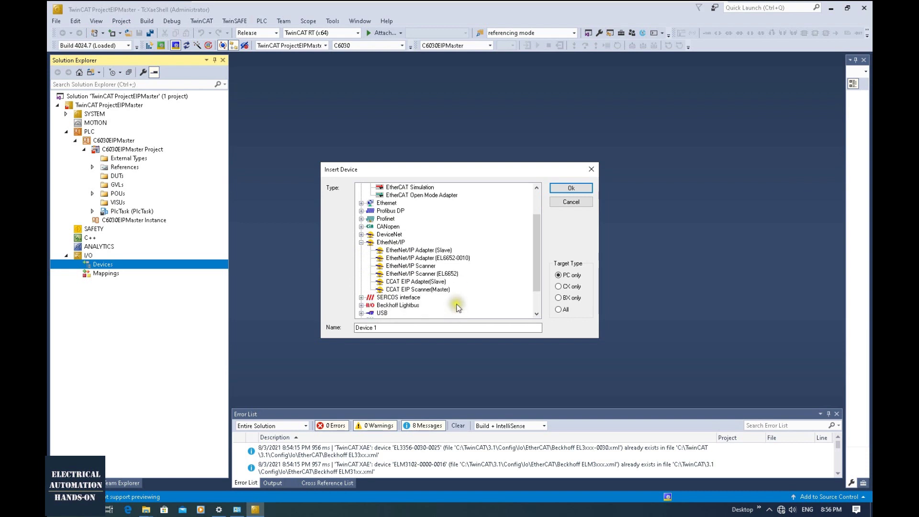
{"action": "left_click", "coordinate": [415, 258]}
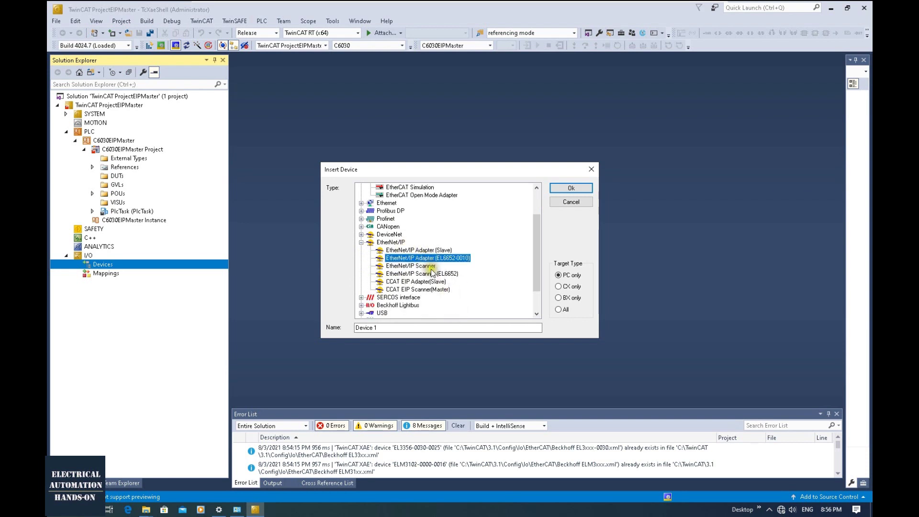
{"action": "left_click", "coordinate": [432, 273]}
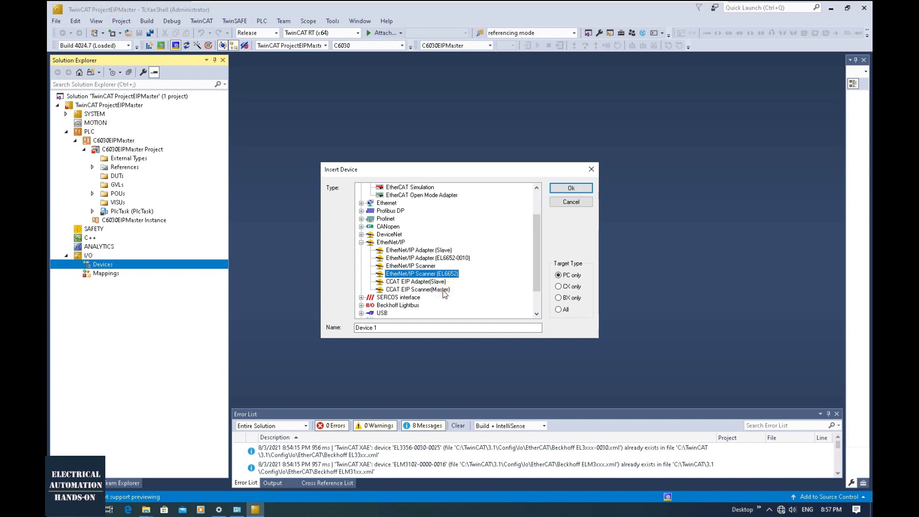
{"action": "left_click", "coordinate": [407, 267]}
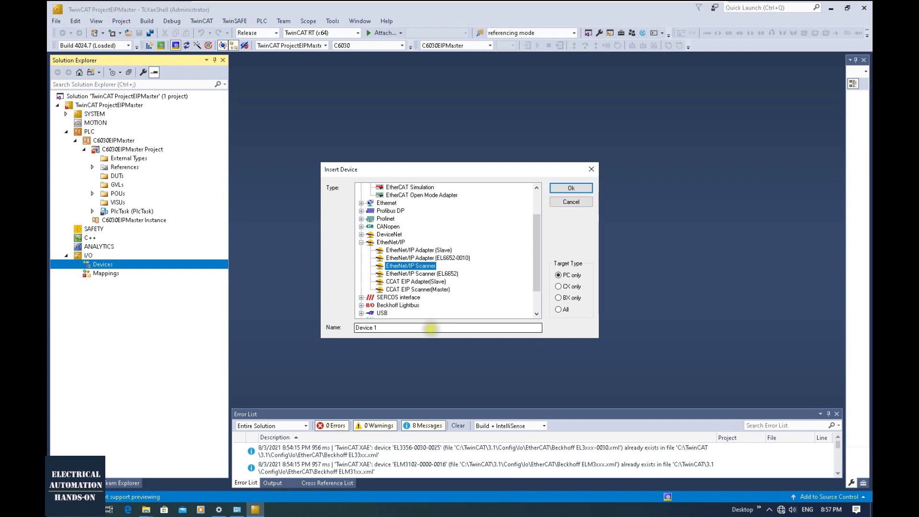
{"action": "left_click", "coordinate": [359, 327]}
{"action": "left_click", "coordinate": [574, 188]}
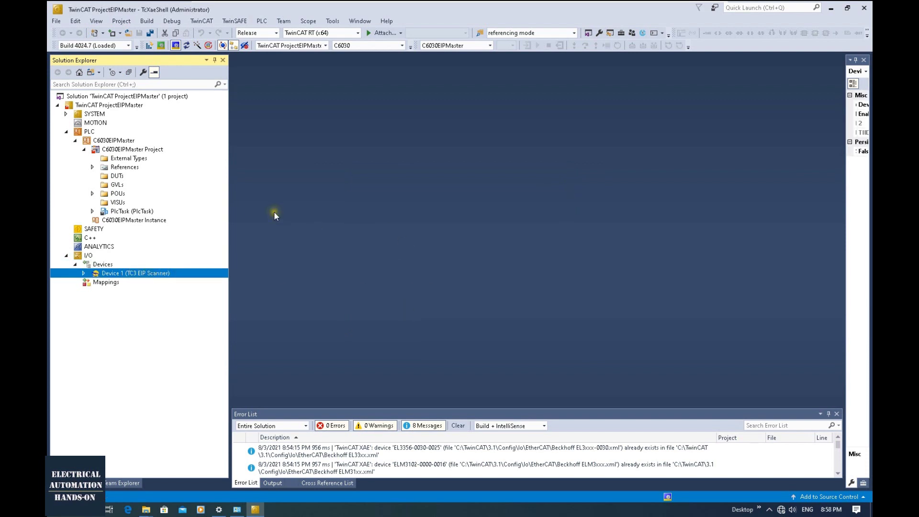
Open the SYSTEM node's License page and check the status of the TF6281 EtherNet/IP Scanner license for the C6030 target
{"action": "left_click", "coordinate": [66, 113]}
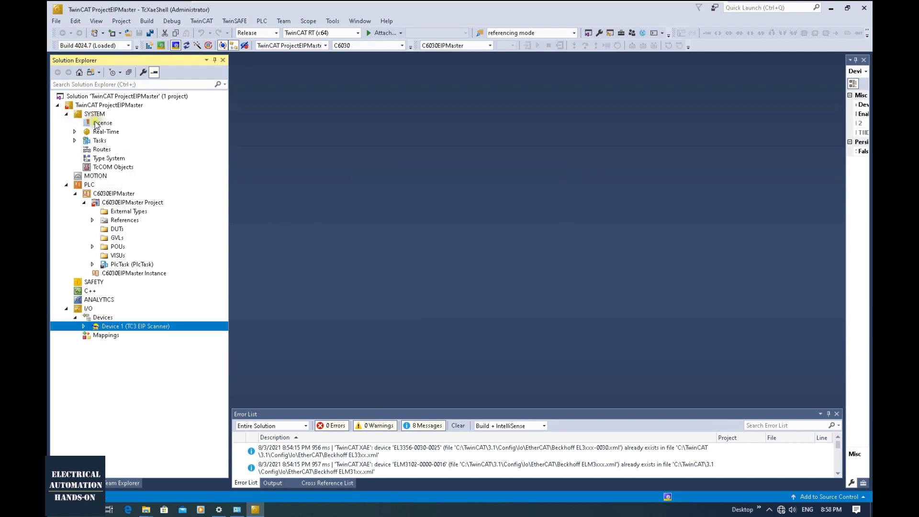
{"action": "double_click", "coordinate": [97, 123]}
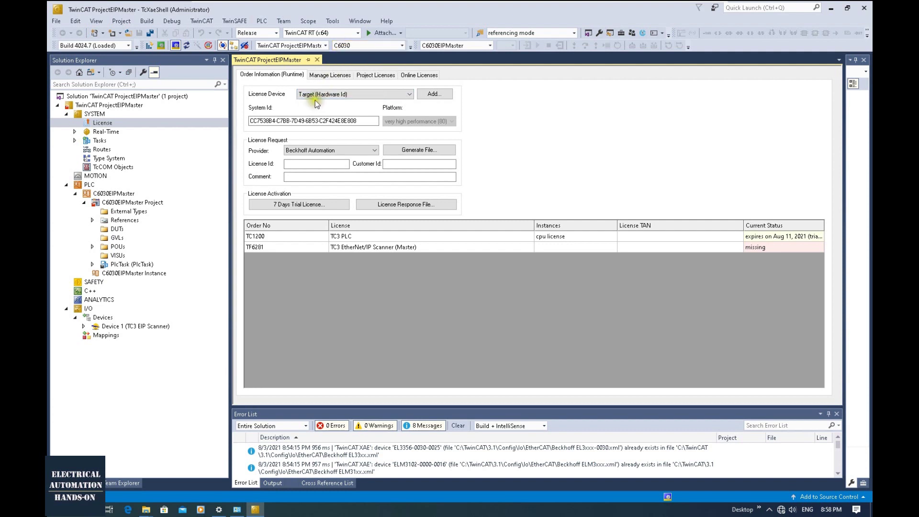
{"action": "left_click", "coordinate": [348, 45]}
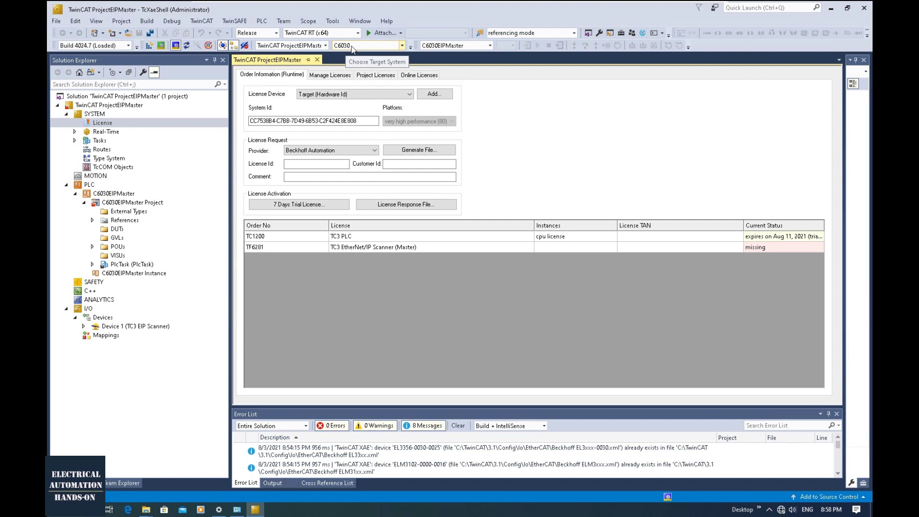
{"action": "left_click", "coordinate": [268, 247]}
{"action": "left_click", "coordinate": [107, 335]}
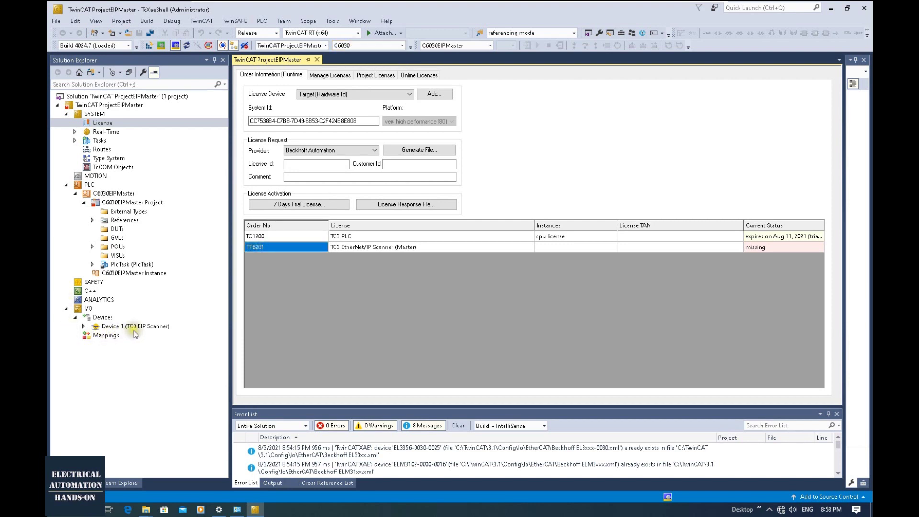
{"action": "left_click", "coordinate": [242, 251]}
{"action": "left_click", "coordinate": [768, 245]}
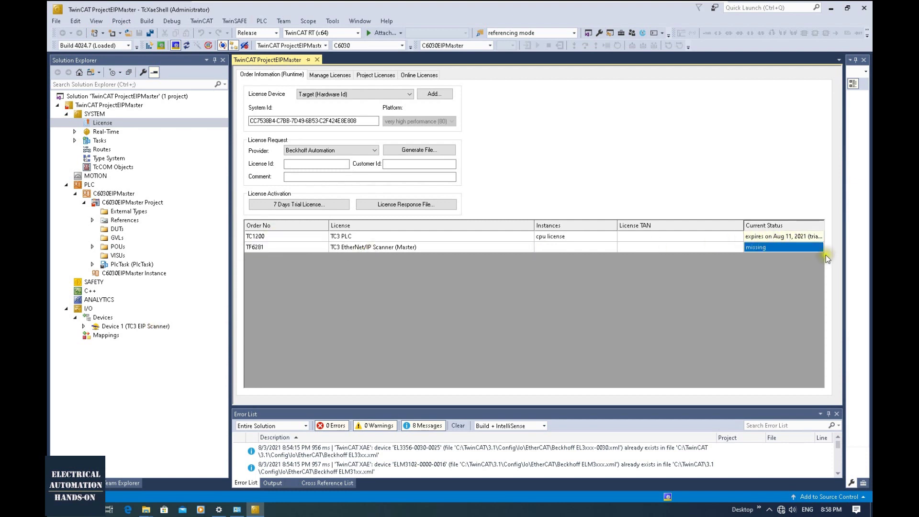
Generate a 7-day trial license for the target by entering the displayed security code, and acknowledge the created license file
{"action": "left_click", "coordinate": [302, 206]}
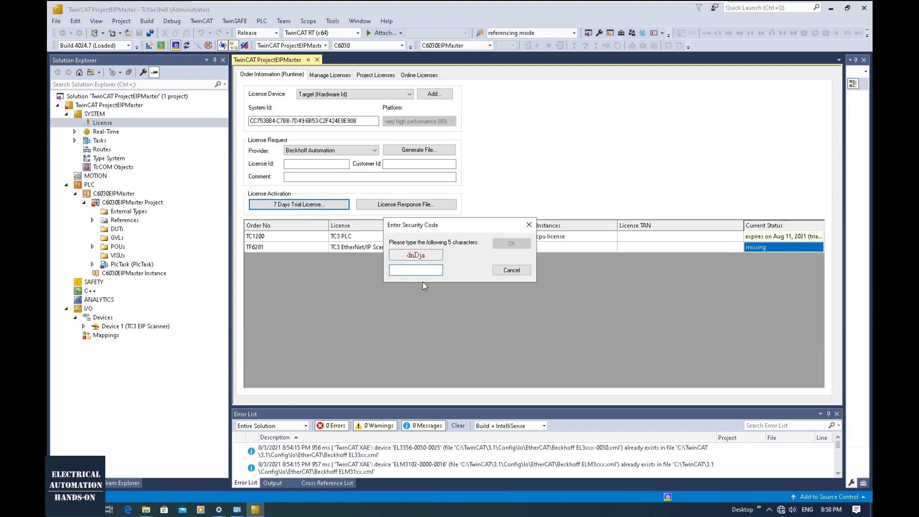
{"action": "type", "text": "dnDja"}
{"action": "left_click", "coordinate": [501, 243]}
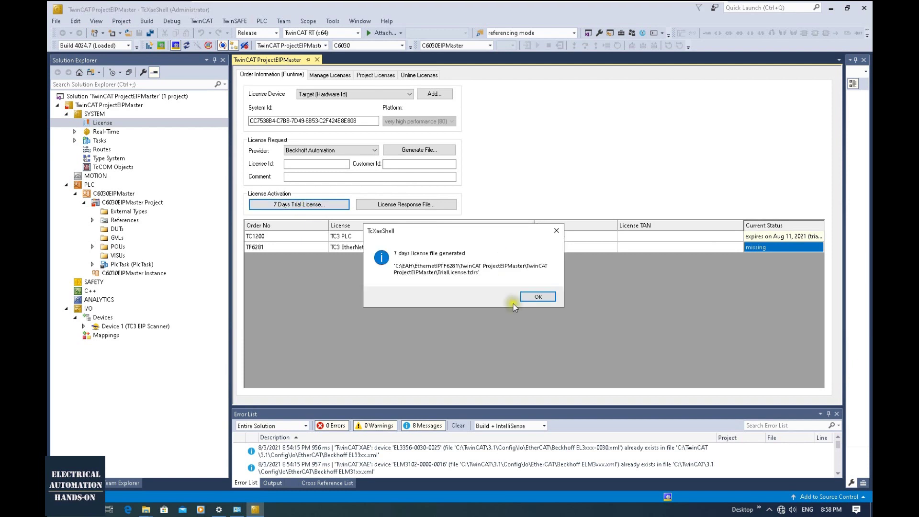
{"action": "left_click", "coordinate": [538, 297]}
{"action": "left_click", "coordinate": [280, 75]}
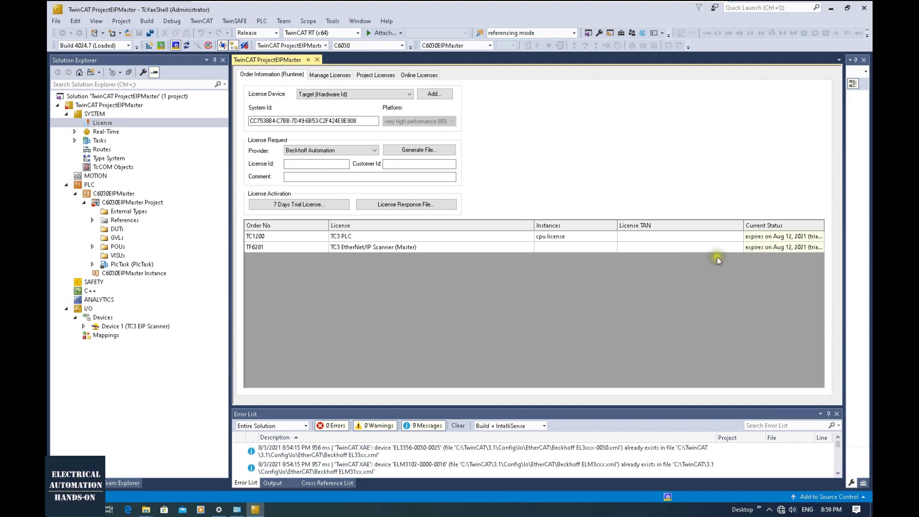
Try to scan Device 1 (TC3 EIP Scanner), accepting the device reload, and dismiss the resulting messages
{"action": "double_click", "coordinate": [149, 329]}
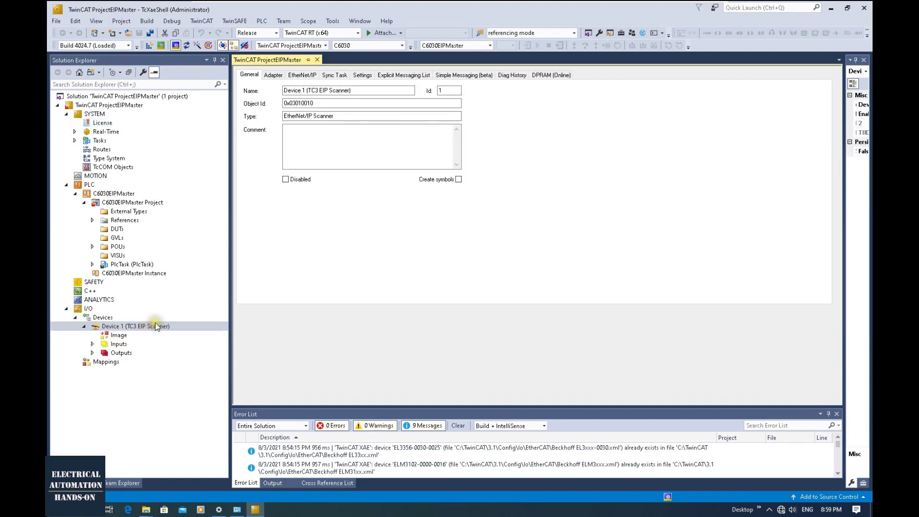
{"action": "right_click", "coordinate": [152, 326]}
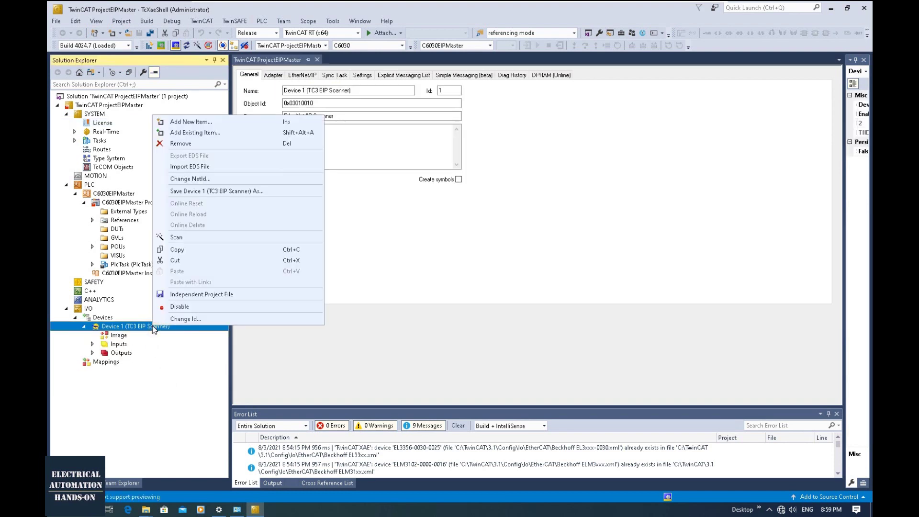
{"action": "left_click", "coordinate": [188, 237]}
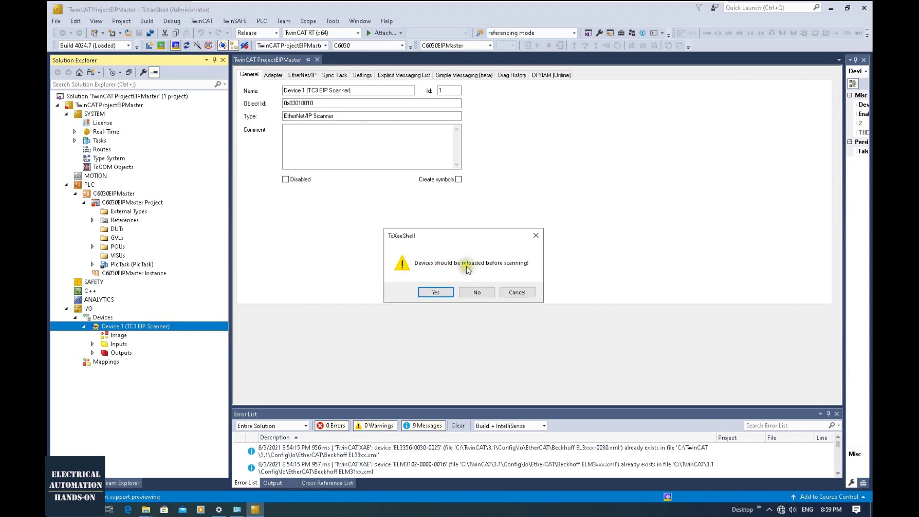
{"action": "left_click", "coordinate": [450, 292]}
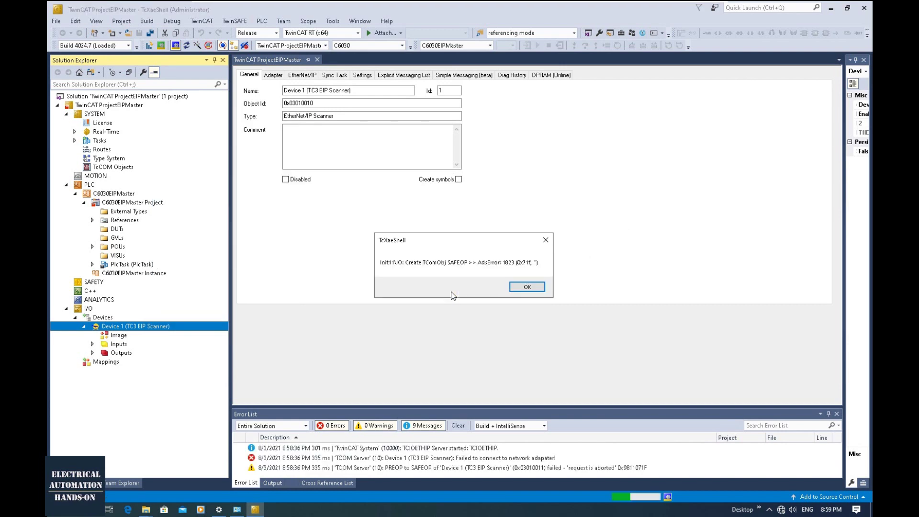
{"action": "left_click", "coordinate": [528, 287]}
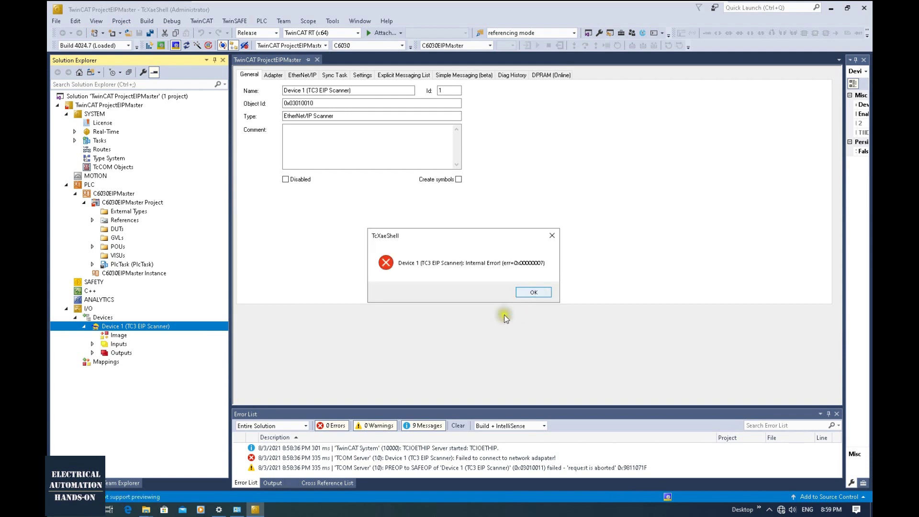
{"action": "left_click", "coordinate": [522, 294]}
Activate the project configuration on the C6030, acknowledge the sync master warning, and restart TwinCAT in Run Mode
{"action": "left_click", "coordinate": [148, 86]}
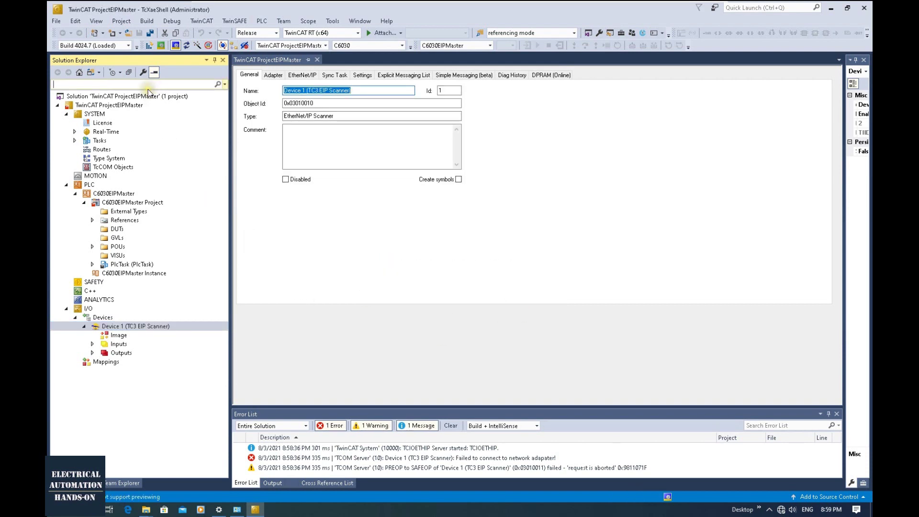
{"action": "left_click", "coordinate": [136, 96]}
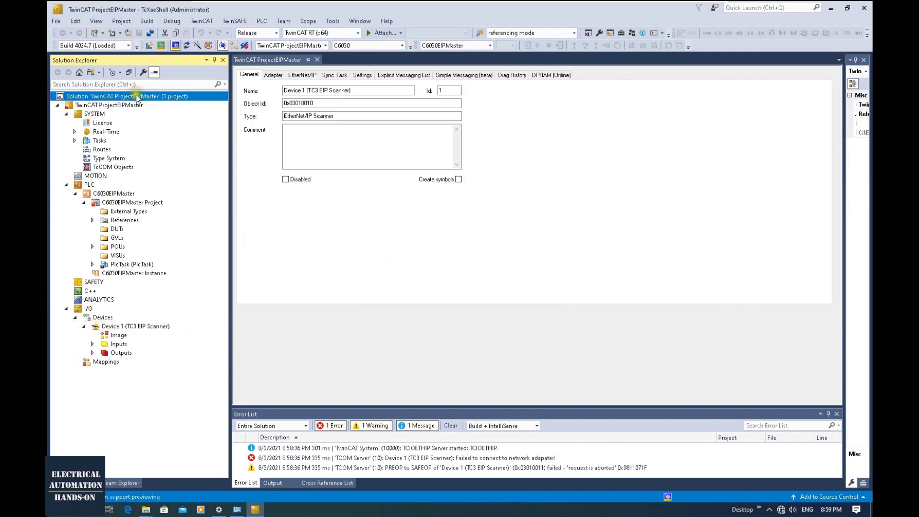
{"action": "left_click", "coordinate": [150, 44]}
{"action": "left_click", "coordinate": [479, 280]}
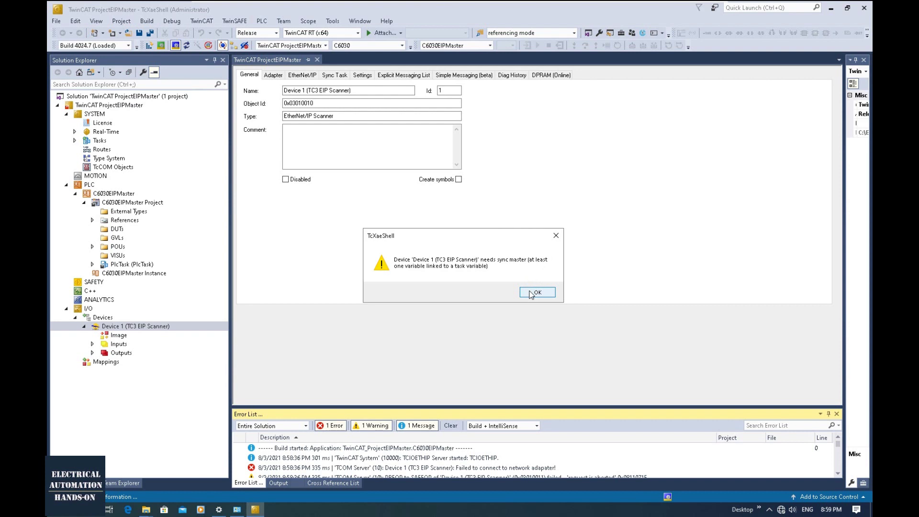
{"action": "left_click", "coordinate": [536, 293]}
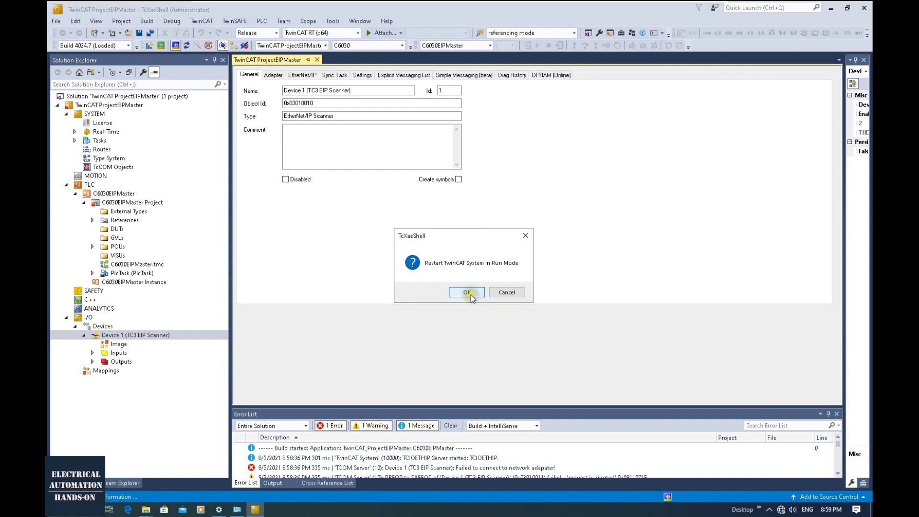
{"action": "left_click", "coordinate": [470, 295]}
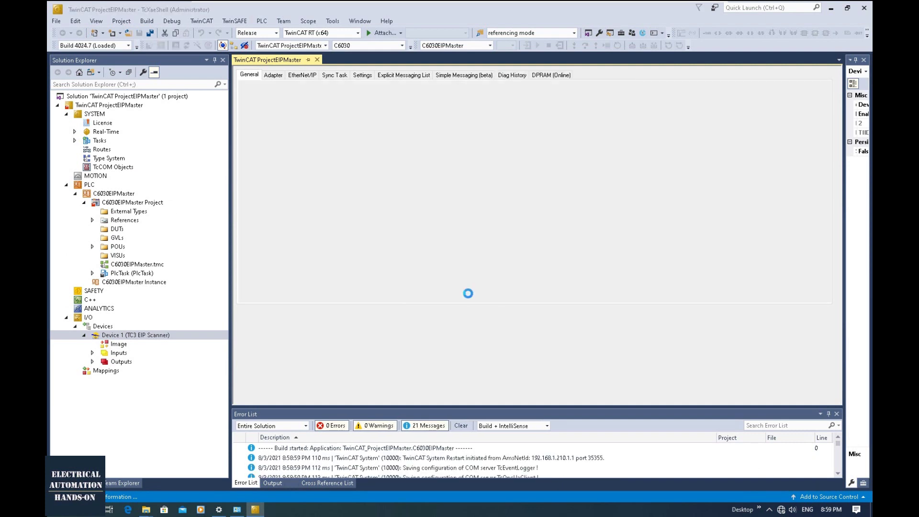
{"action": "left_click", "coordinate": [539, 306]}
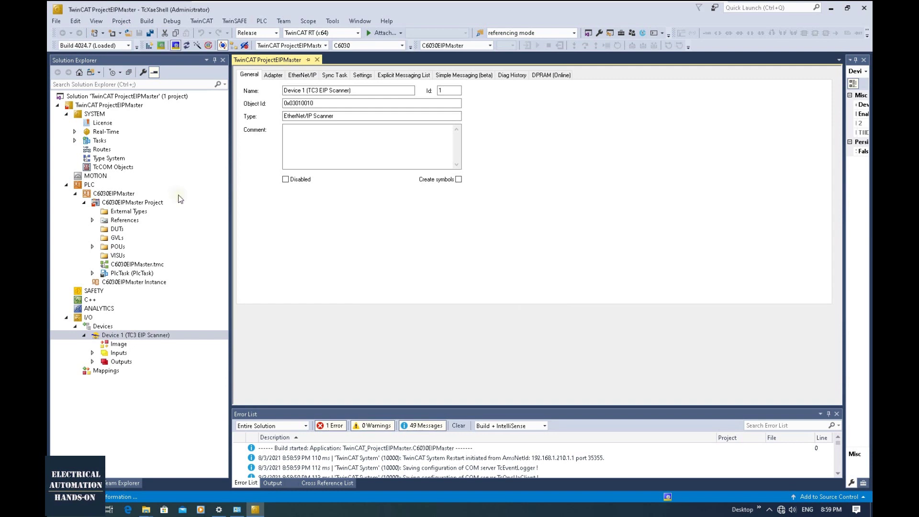
Read the available cores from the target in the Real-Time settings and make isolated core 3 the only RT core, disabling core 0
{"action": "double_click", "coordinate": [109, 133]}
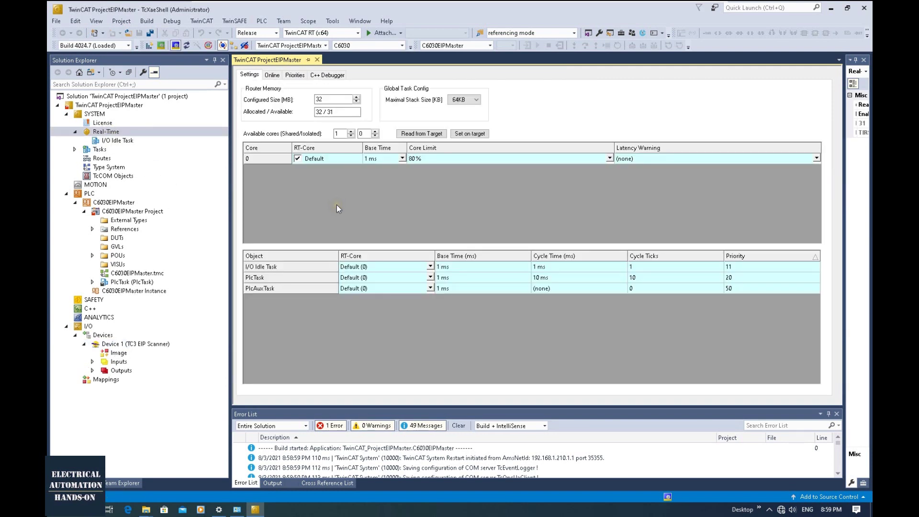
{"action": "left_click", "coordinate": [434, 136]}
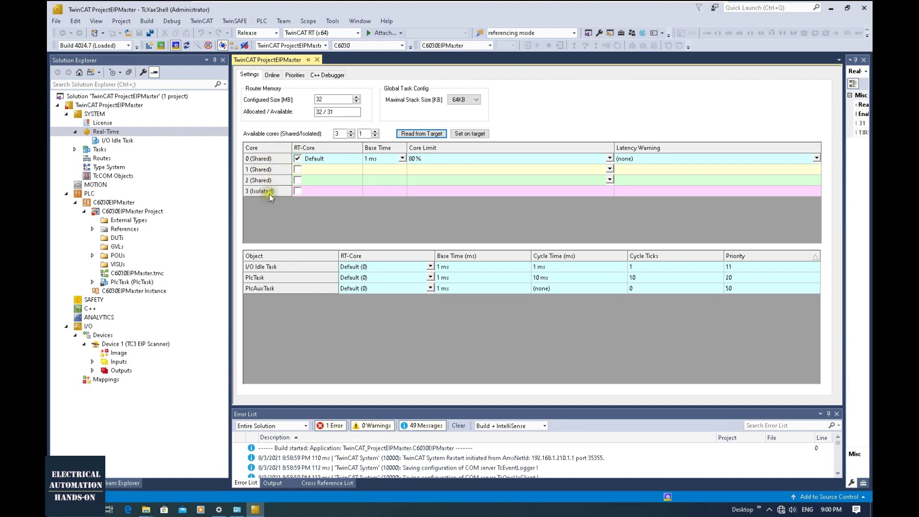
{"action": "left_click", "coordinate": [298, 192]}
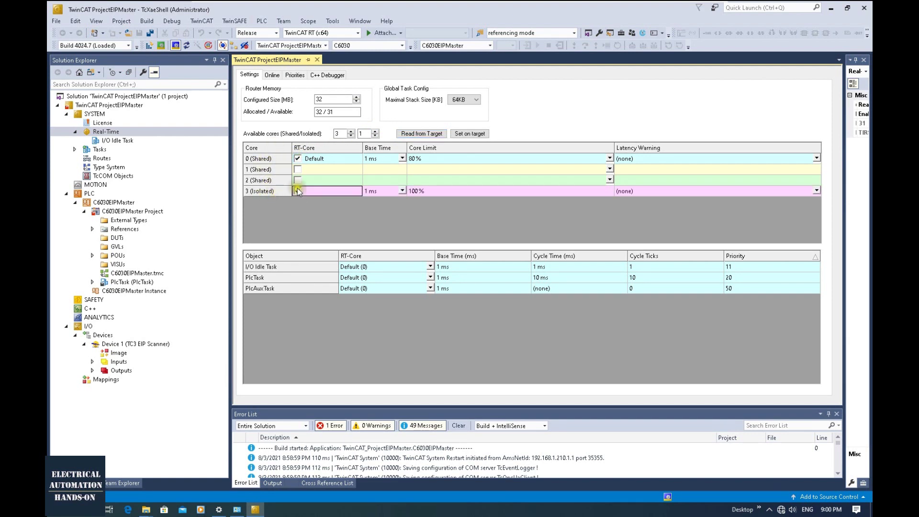
{"action": "left_click", "coordinate": [298, 158]}
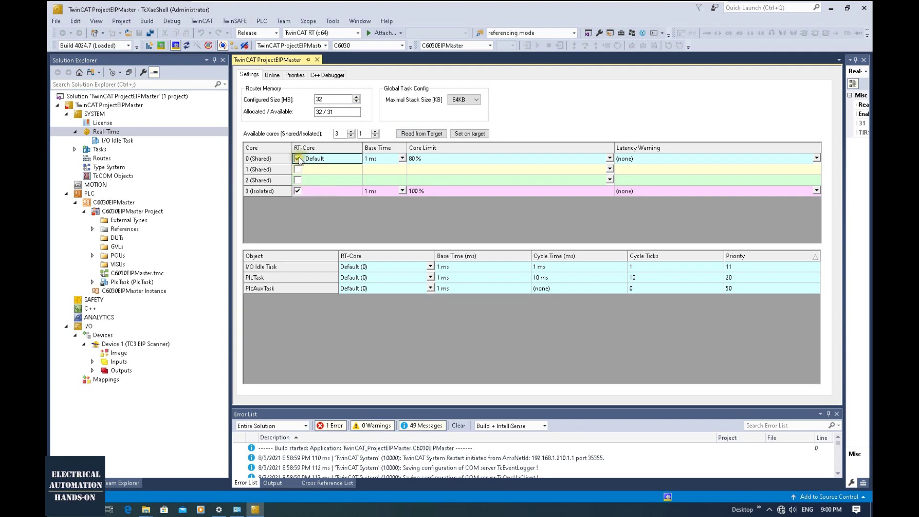
{"action": "double_click", "coordinate": [362, 133]}
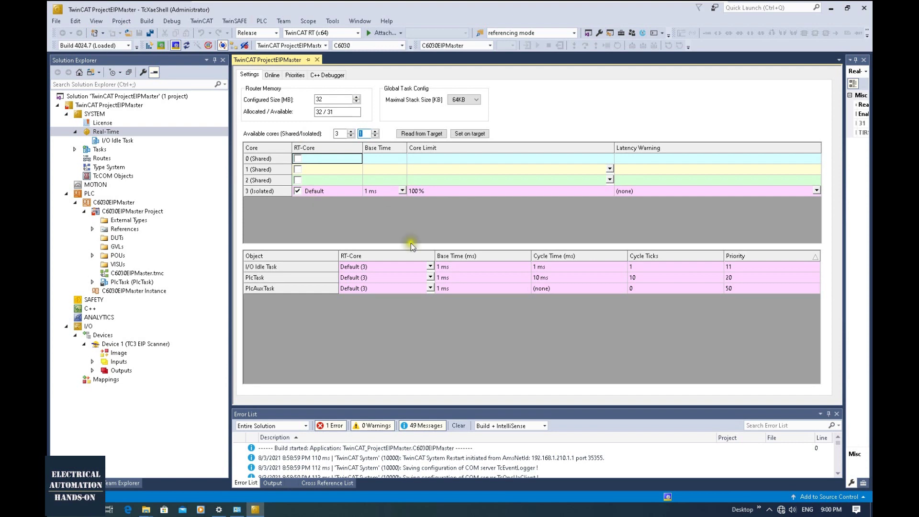
Apply the core split of 3 shared and 1 isolated to the target, then close the Real-Time settings
{"action": "left_click", "coordinate": [480, 137]}
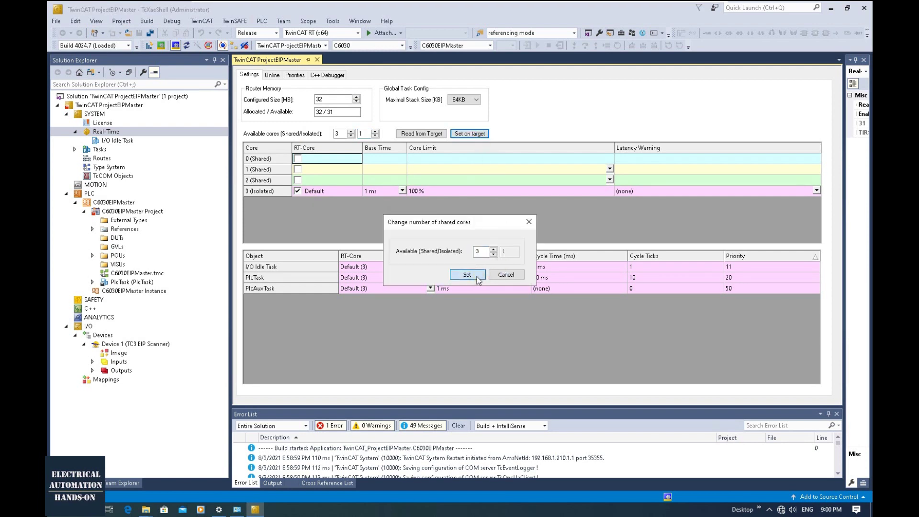
{"action": "left_click", "coordinate": [477, 275]}
{"action": "left_click", "coordinate": [470, 289]}
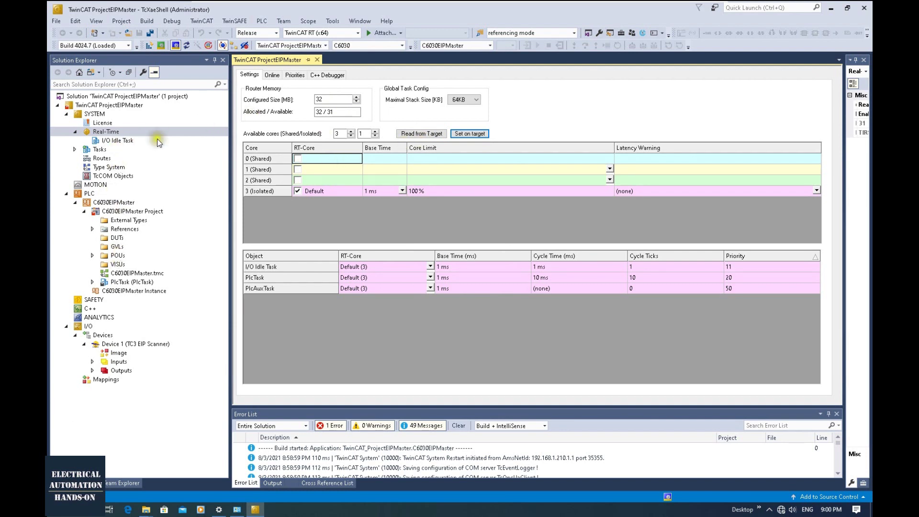
{"action": "left_click", "coordinate": [317, 59]}
Activate the configuration with the new core settings on the C6030 and restart TwinCAT in Run Mode
{"action": "left_click", "coordinate": [168, 265]}
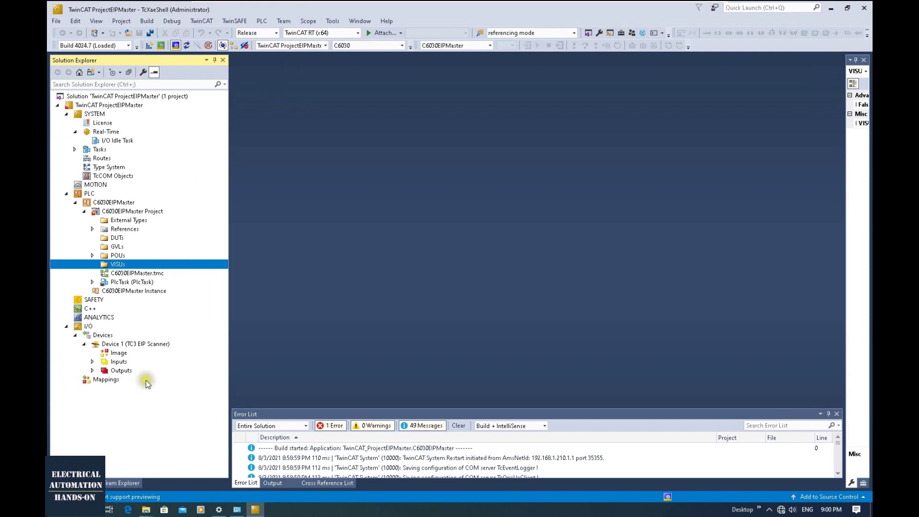
{"action": "left_click", "coordinate": [136, 342]}
{"action": "left_click", "coordinate": [132, 96]}
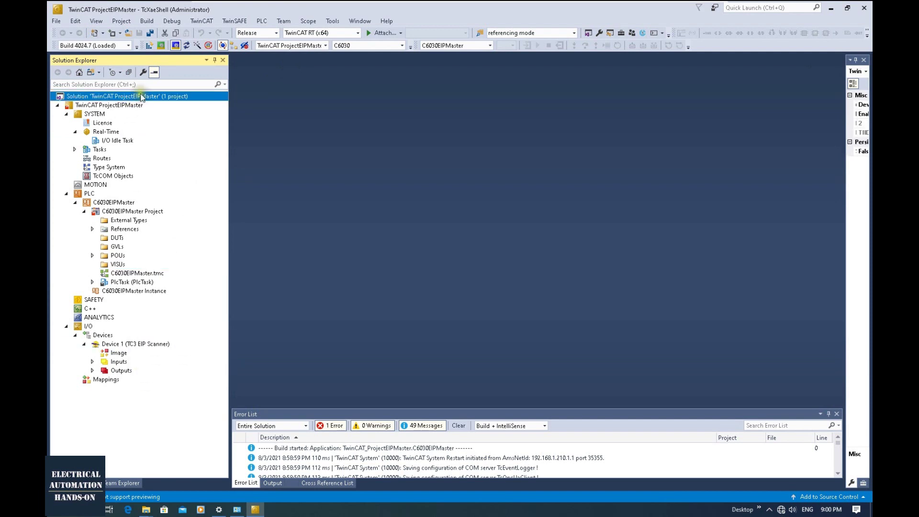
{"action": "left_click", "coordinate": [160, 46]}
{"action": "left_click", "coordinate": [472, 282]}
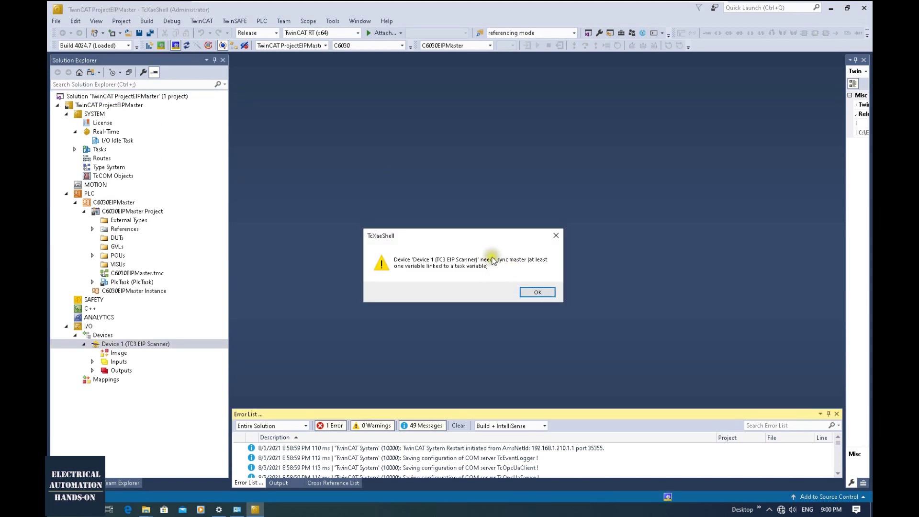
{"action": "left_click", "coordinate": [540, 293]}
{"action": "left_click", "coordinate": [471, 290]}
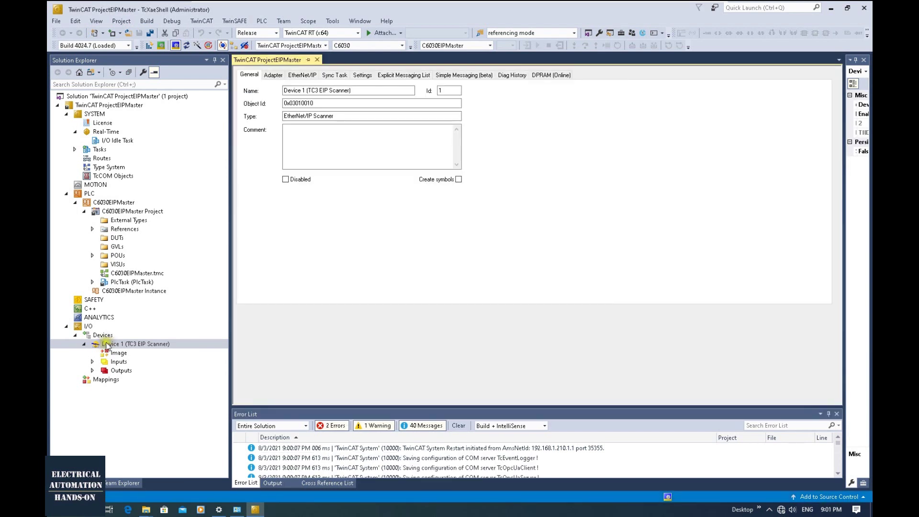
Open the Adapter settings of Device 1 (TC3 EIP Scanner), check the TwinCAT Ethernet compatible devices, and close that list
{"action": "left_click", "coordinate": [103, 335]}
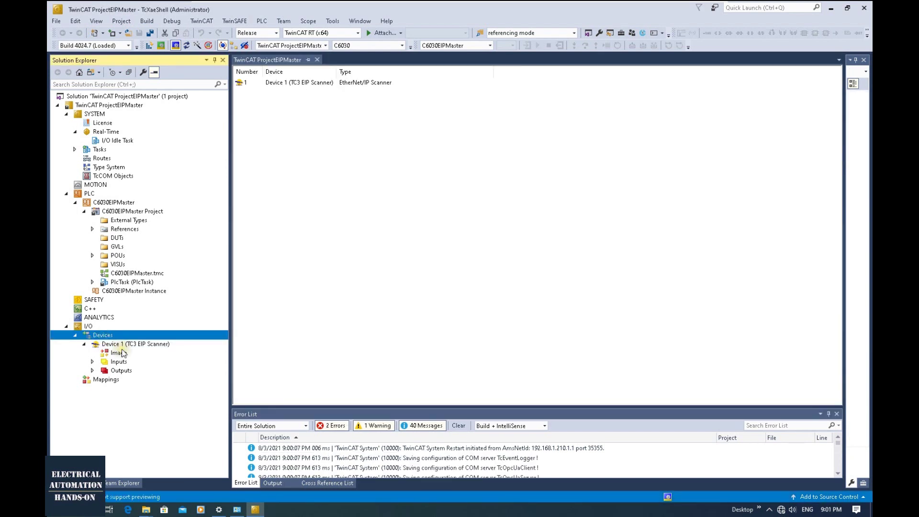
{"action": "left_click", "coordinate": [120, 344]}
{"action": "left_click", "coordinate": [84, 345]}
{"action": "left_click", "coordinate": [84, 345]}
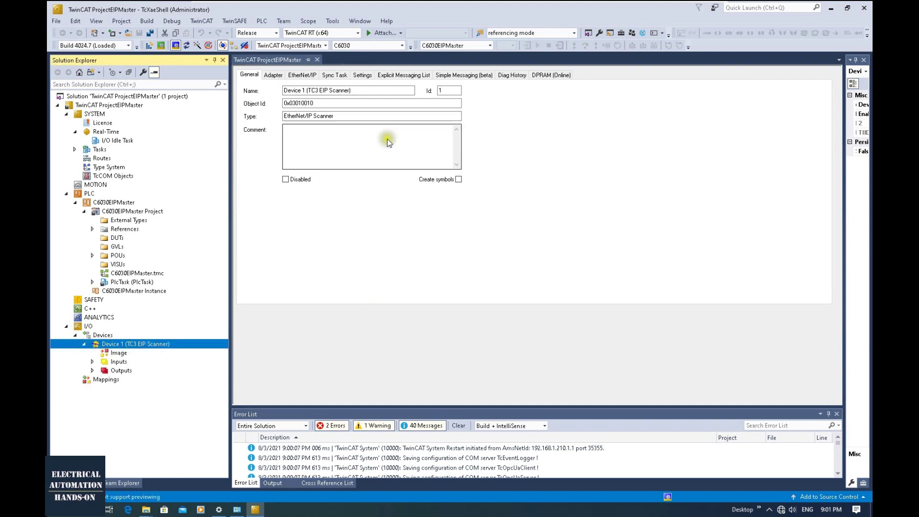
{"action": "left_click", "coordinate": [271, 76]}
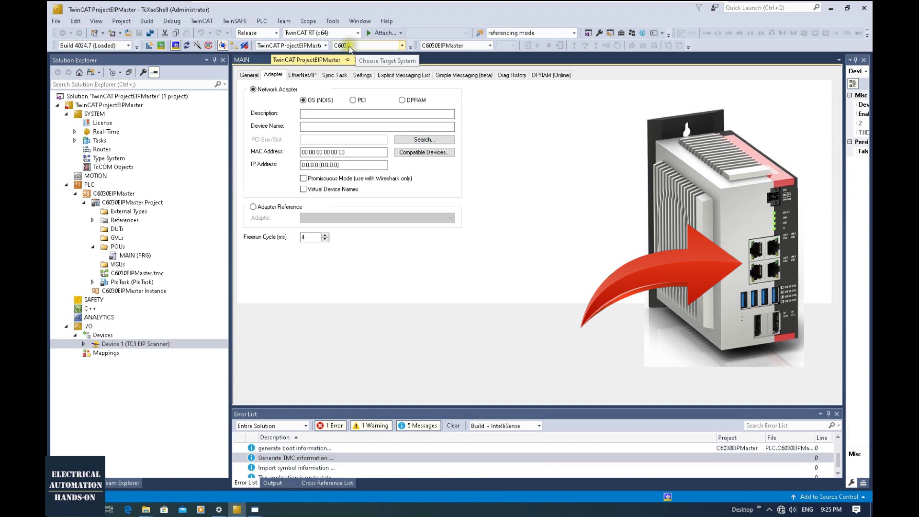
{"action": "left_click", "coordinate": [424, 152]}
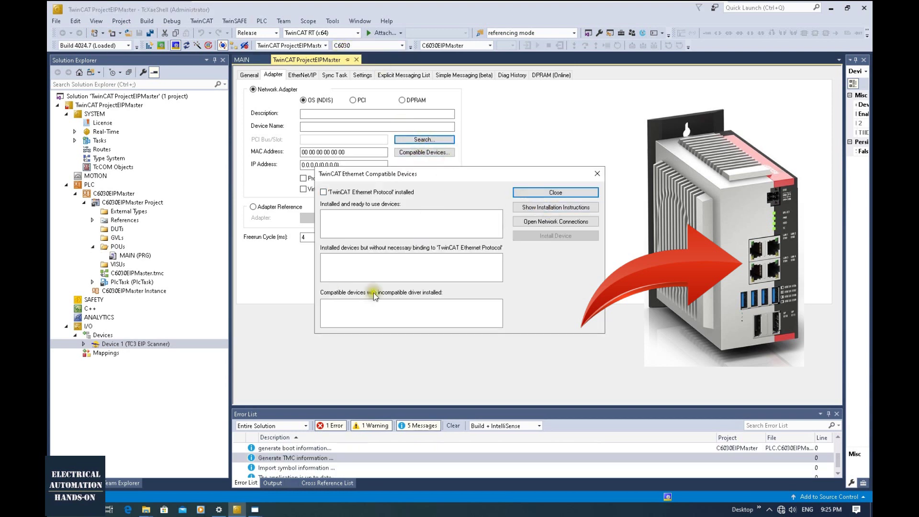
{"action": "left_click", "coordinate": [597, 173]}
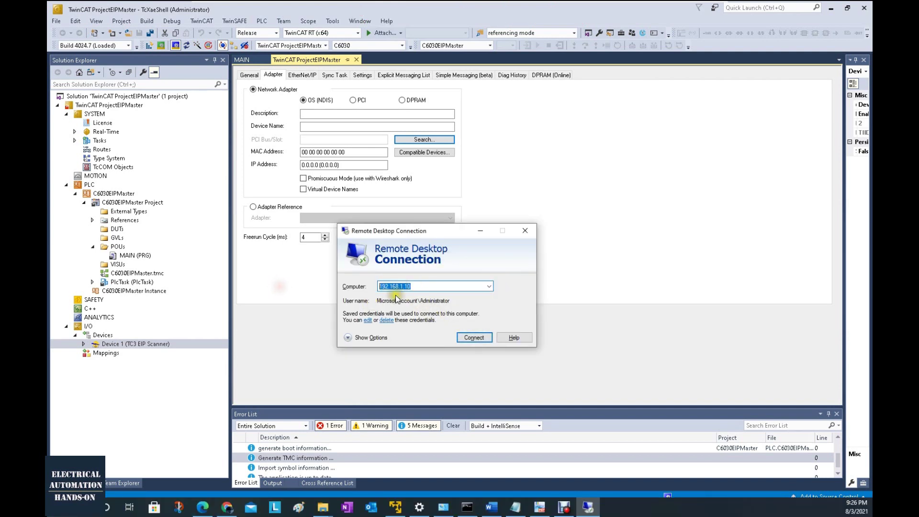
Connect to the C6030 at 192.168.1.10 over Remote Desktop and open its Windows Network Connections list
{"action": "left_click", "coordinate": [473, 337]}
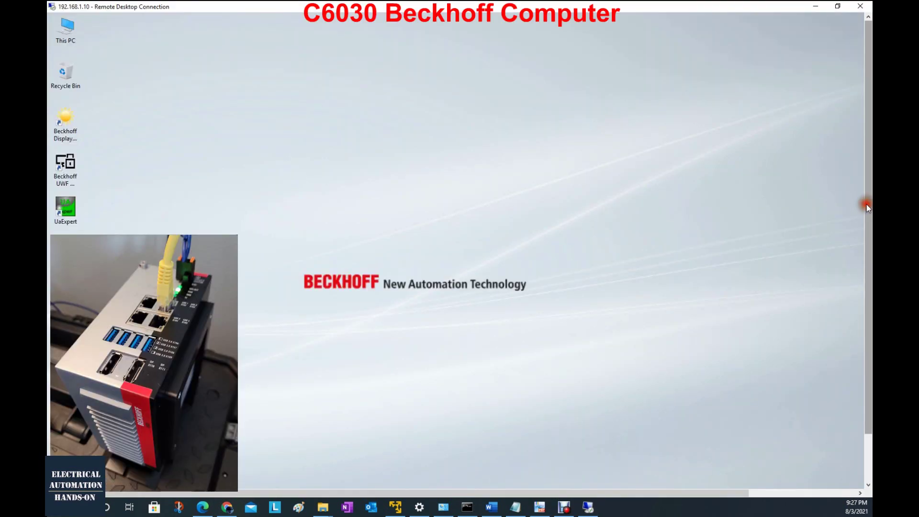
{"action": "left_click_drag", "start_coordinate": [866, 204], "coordinate": [857, 311]}
{"action": "left_click_drag", "start_coordinate": [393, 493], "coordinate": [570, 491]}
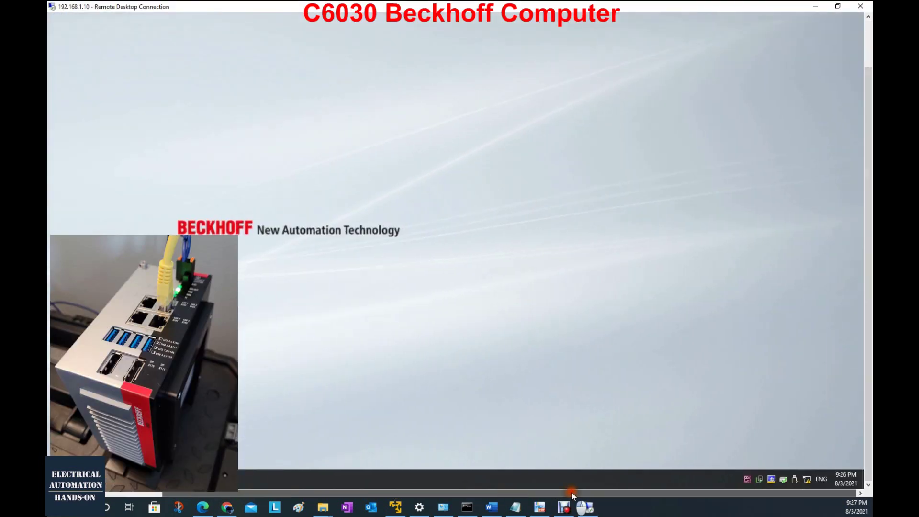
{"action": "right_click", "coordinate": [775, 472]}
{"action": "left_click", "coordinate": [809, 452]}
{"action": "left_click", "coordinate": [332, 203]}
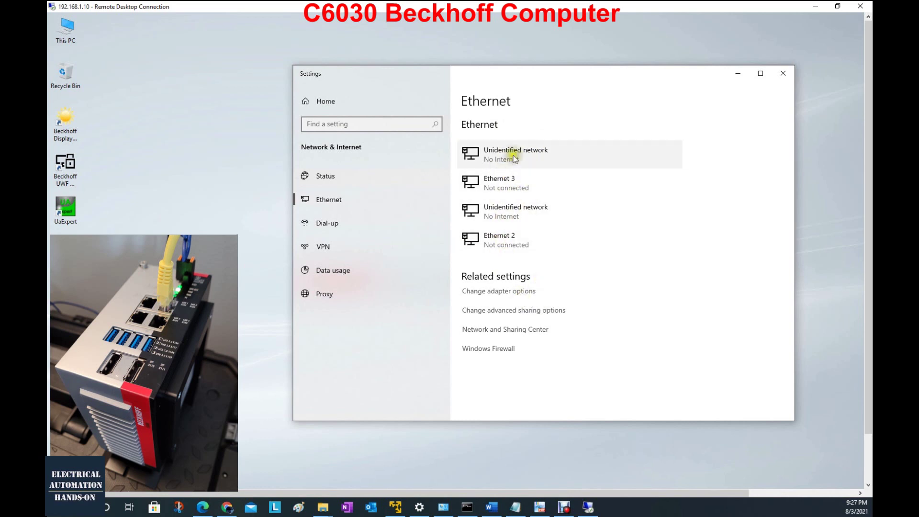
{"action": "left_click", "coordinate": [527, 312]}
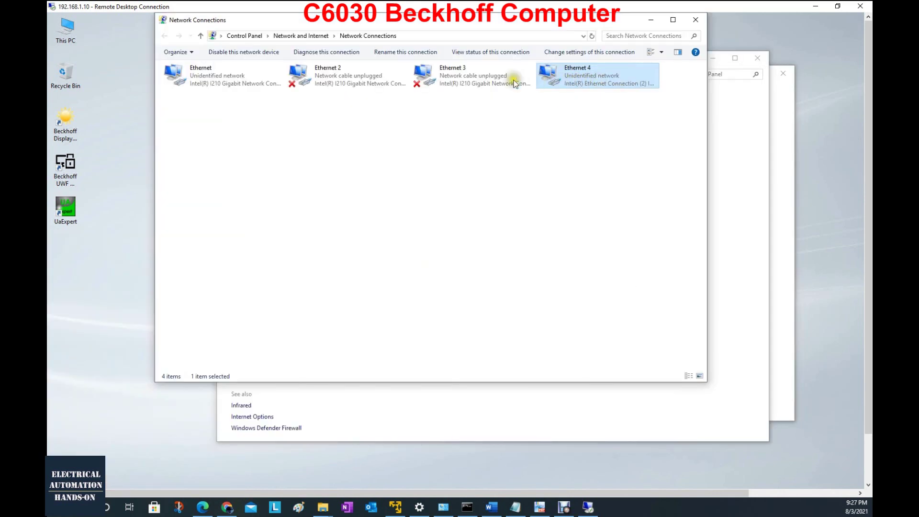
Inspect the Ethernet 4 connection and its adapter type in the C6030's Network Connections
{"action": "right_click", "coordinate": [581, 74]}
{"action": "left_click", "coordinate": [599, 92]}
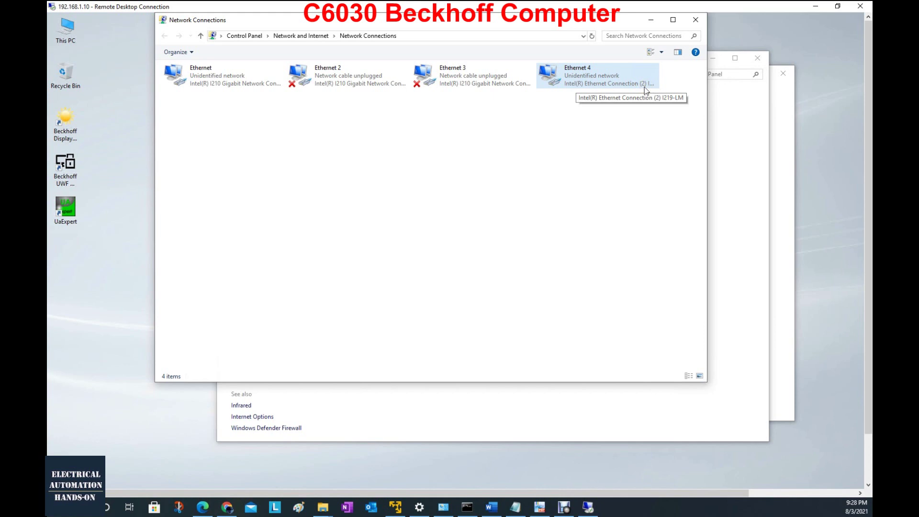
{"action": "left_click", "coordinate": [596, 237]}
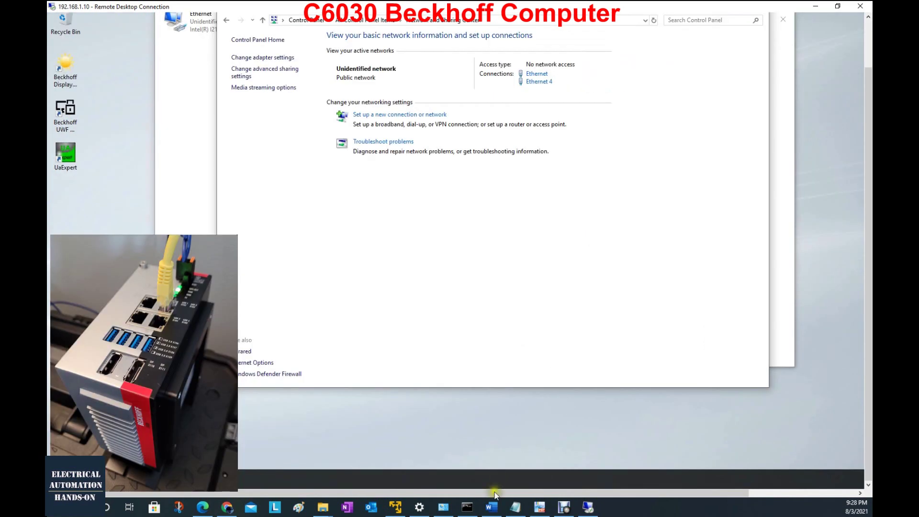
Launch TwinCAT XAE (TcXaeShell) on the C6030 and show the Realtime Ethernet Compatible Devices
{"action": "left_click_drag", "start_coordinate": [494, 493], "coordinate": [593, 493]}
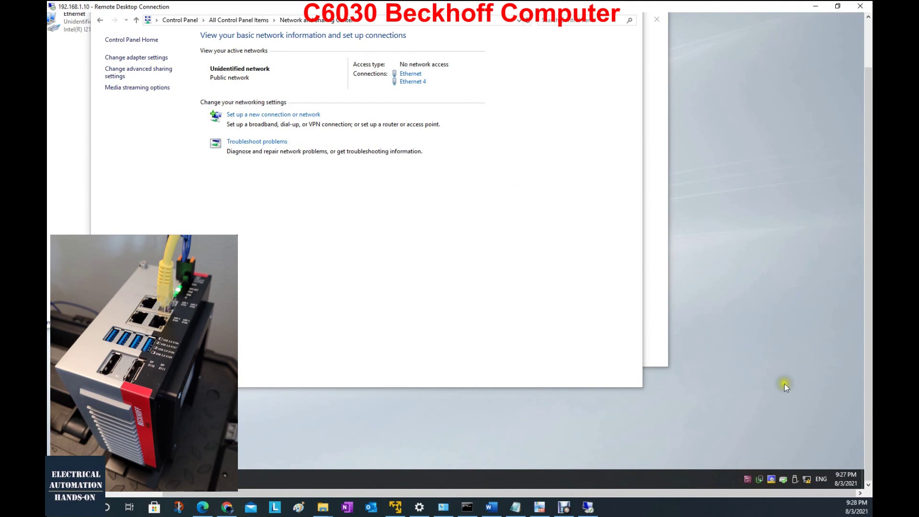
{"action": "right_click", "coordinate": [772, 478]}
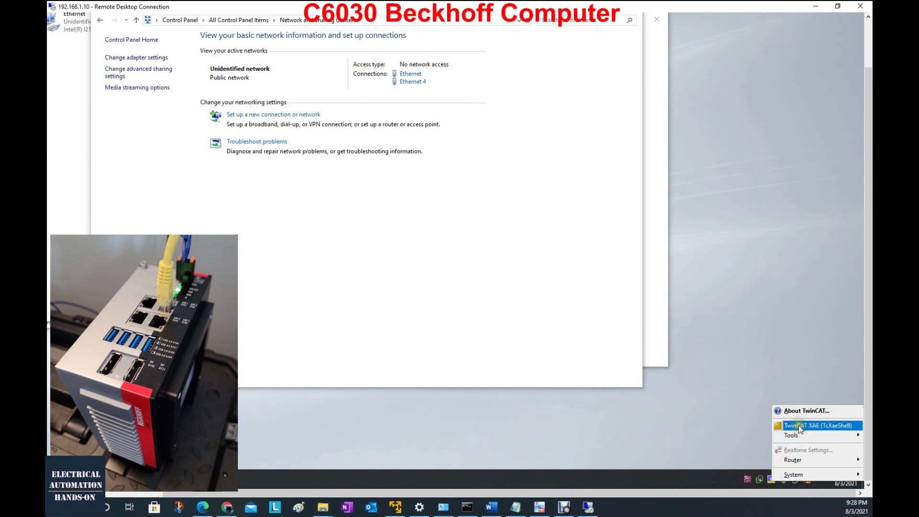
{"action": "left_click", "coordinate": [798, 425]}
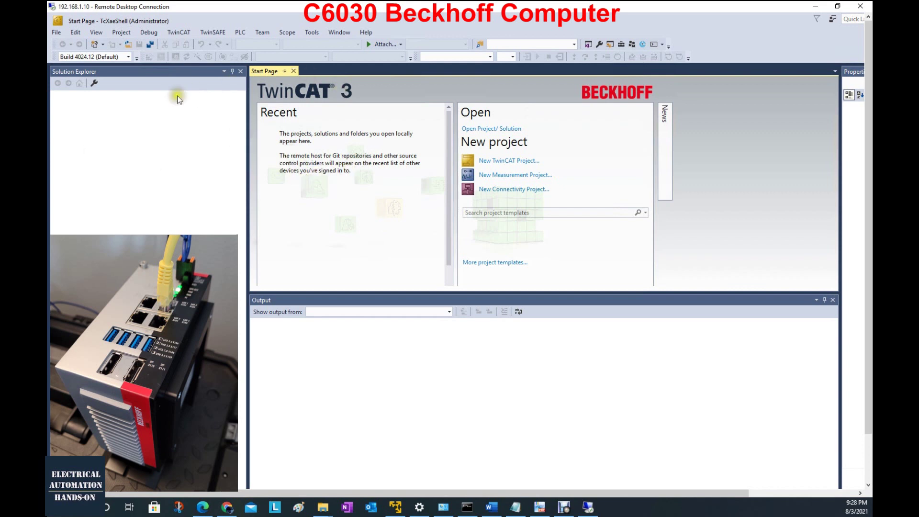
{"action": "left_click", "coordinate": [174, 34]}
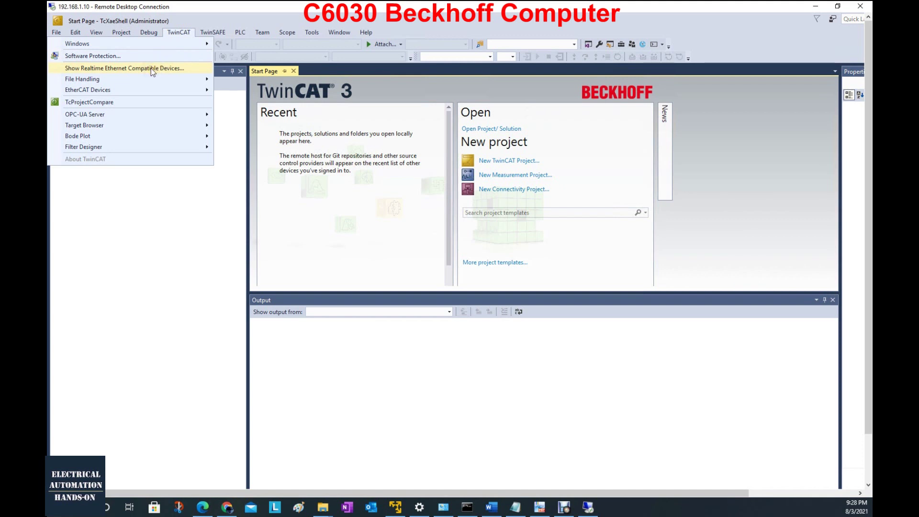
{"action": "left_click", "coordinate": [151, 67]}
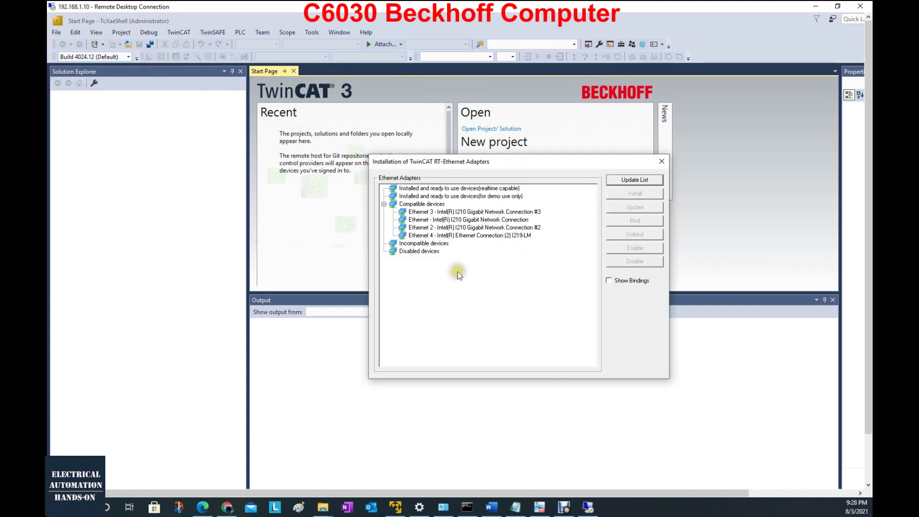
Install the TwinCAT RT-Ethernet driver on Ethernet 4 - Intel(R) Ethernet Connection (2) I219-LM and close the adapter installation dialog
{"action": "left_click", "coordinate": [511, 235]}
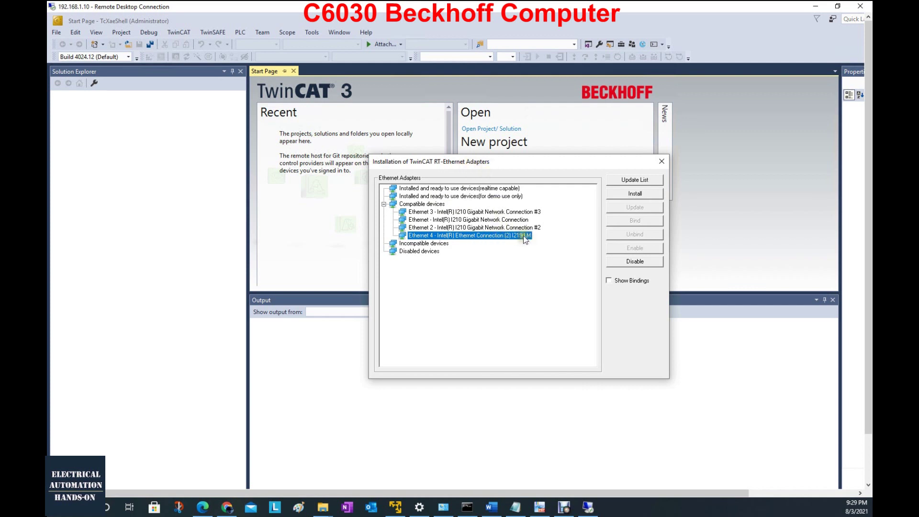
{"action": "left_click", "coordinate": [647, 193]}
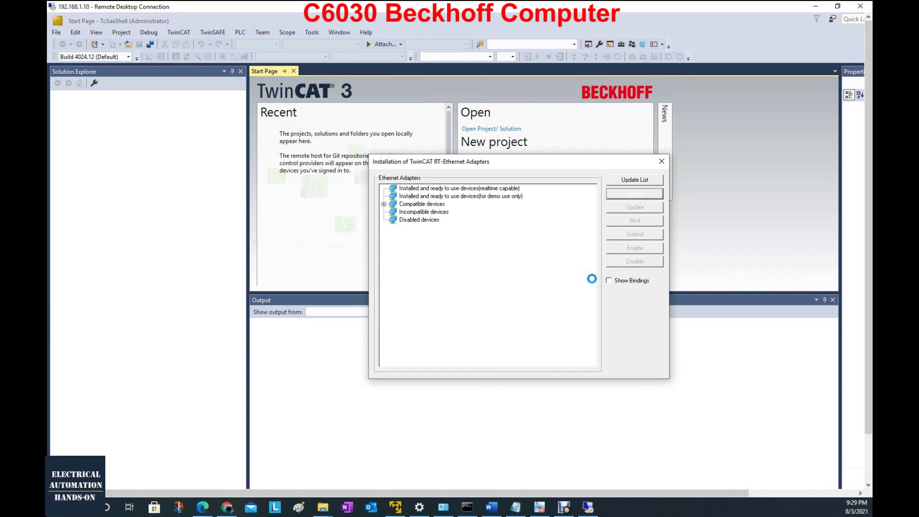
{"action": "left_click", "coordinate": [501, 197]}
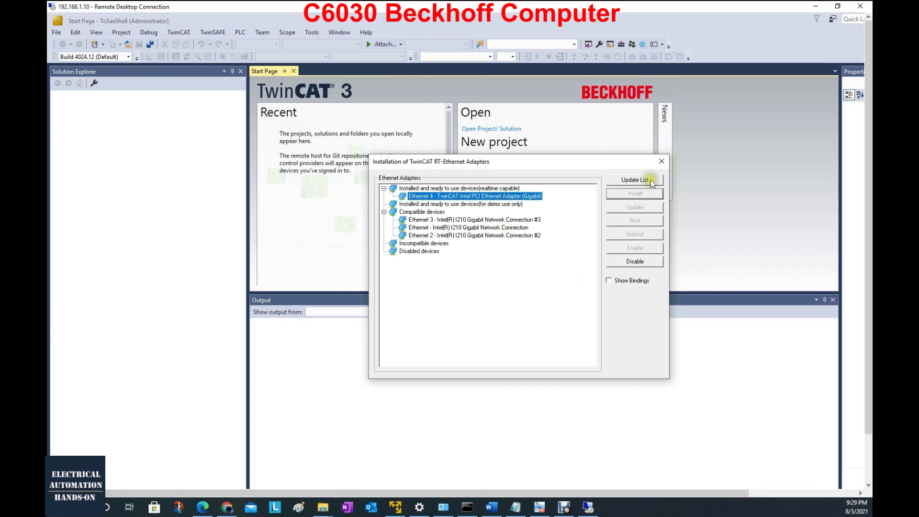
{"action": "left_click", "coordinate": [661, 162]}
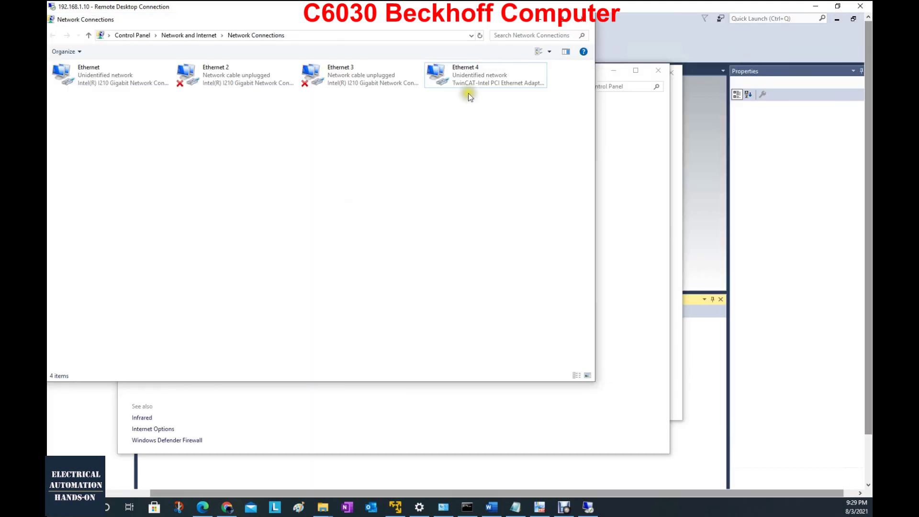
Check the status and connection details of Ethernet 4 in Network Connections, closing its status window when done
{"action": "left_click", "coordinate": [469, 77]}
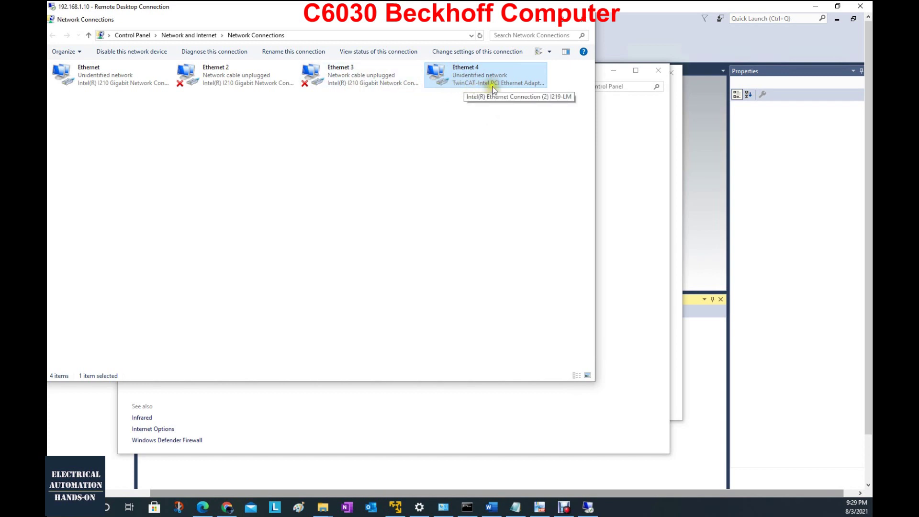
{"action": "double_click", "coordinate": [538, 83]}
{"action": "left_click", "coordinate": [353, 266]}
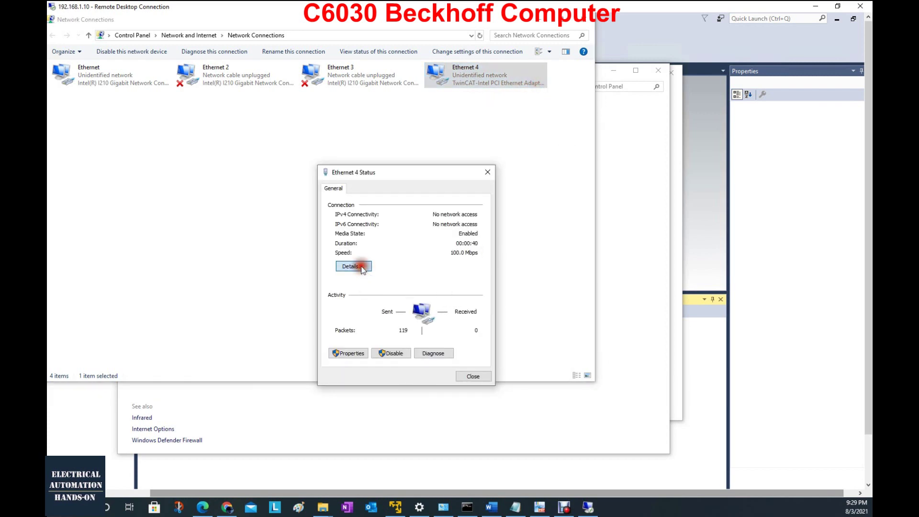
{"action": "left_click", "coordinate": [416, 259]}
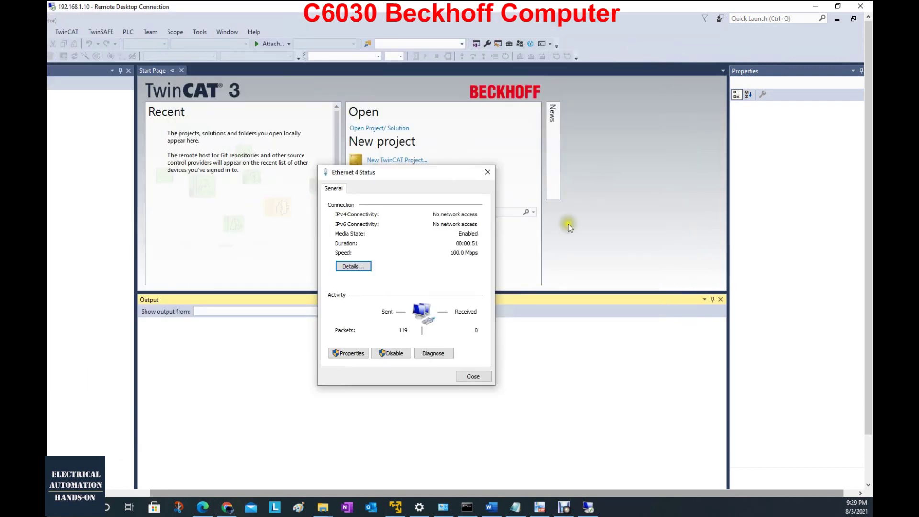
{"action": "left_click", "coordinate": [488, 173]}
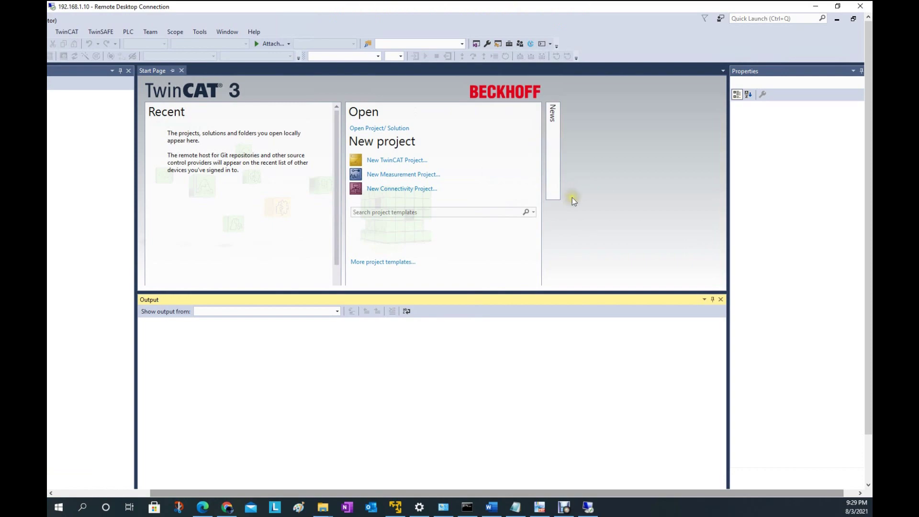
Back on the engineering laptop, assign Ethernet 4 (TwinCAT-Intel PCI Ethernet Adapter (Gigabit)) to Device 1 and check its IP address and NetId
{"action": "left_click", "coordinate": [815, 6]}
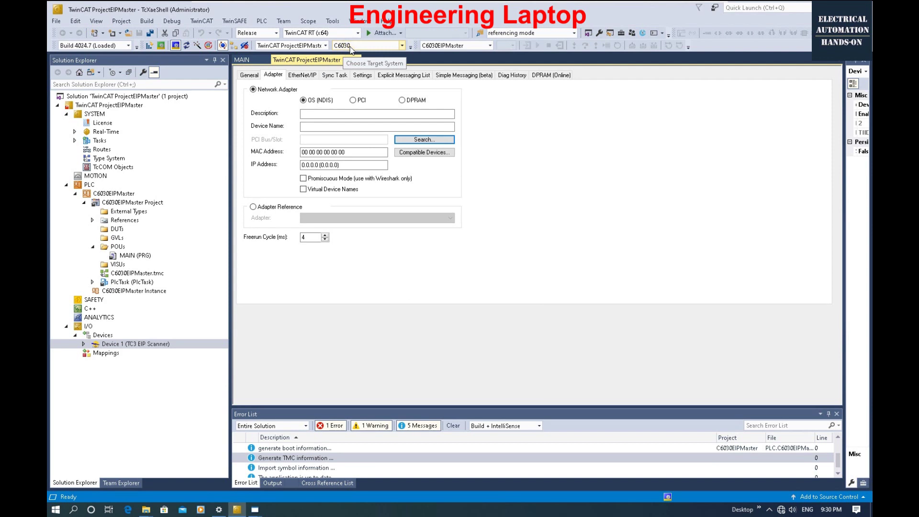
{"action": "left_click", "coordinate": [111, 344]}
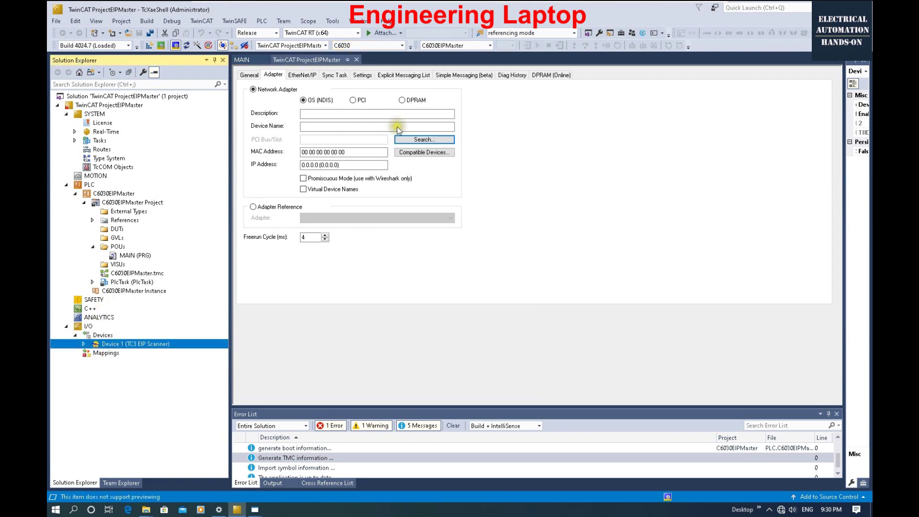
{"action": "left_click", "coordinate": [421, 144]}
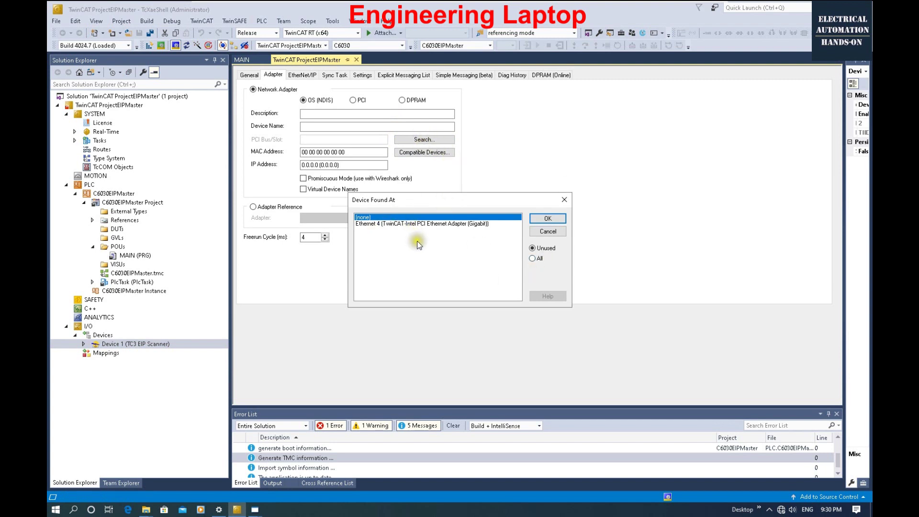
{"action": "left_click", "coordinate": [397, 224]}
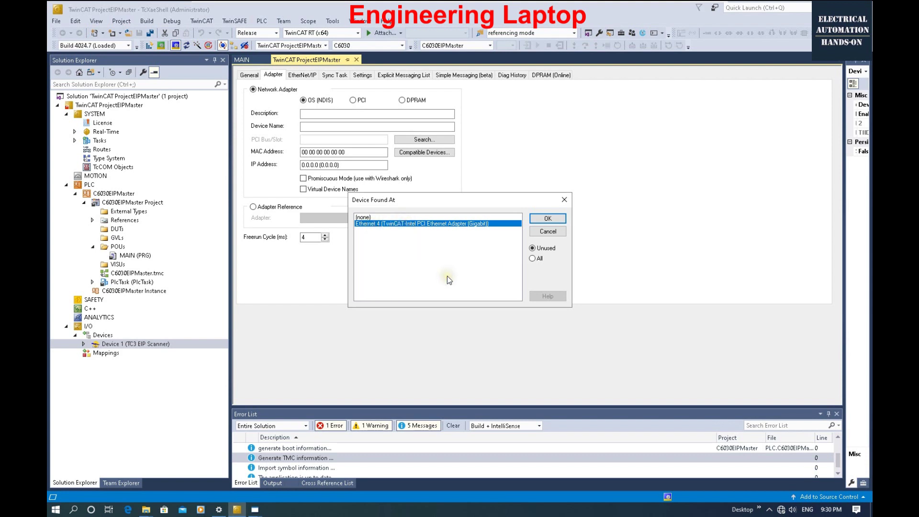
{"action": "left_click", "coordinate": [555, 217]}
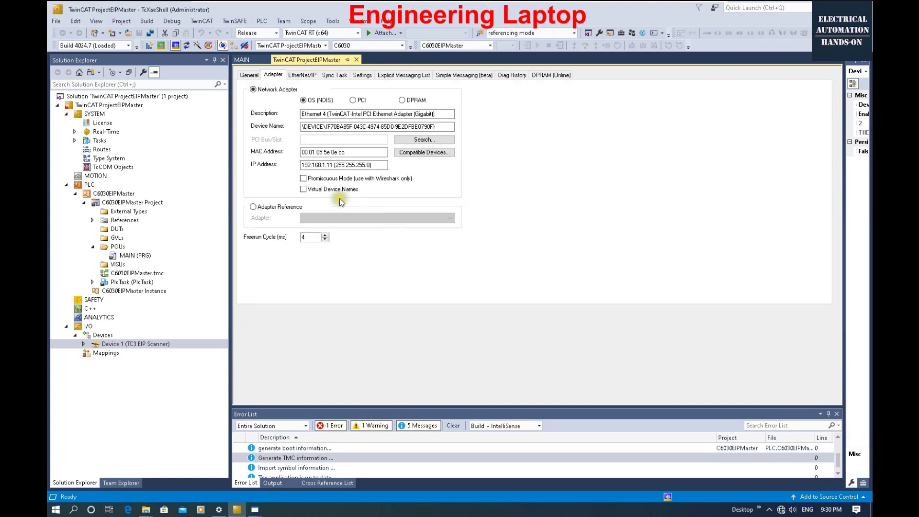
{"action": "left_click_drag", "start_coordinate": [303, 165], "coordinate": [383, 164]}
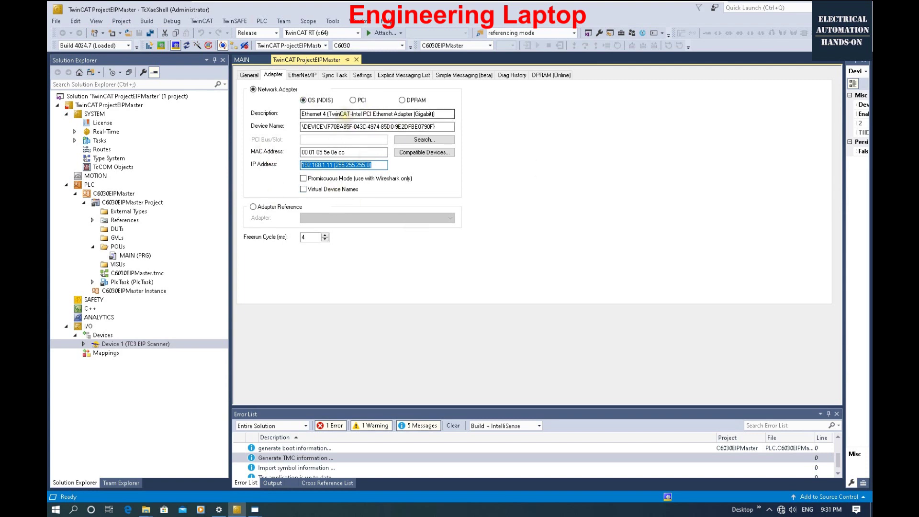
{"action": "left_click", "coordinate": [301, 77]}
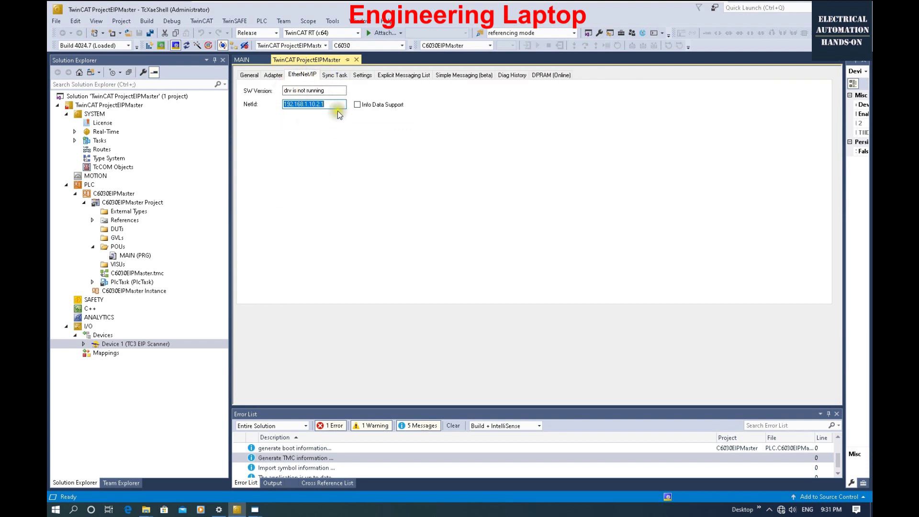
Switch Device 1 to a Special Sync Task and check the cycle ticks of PlcTask under Tasks
{"action": "left_click", "coordinate": [334, 76]}
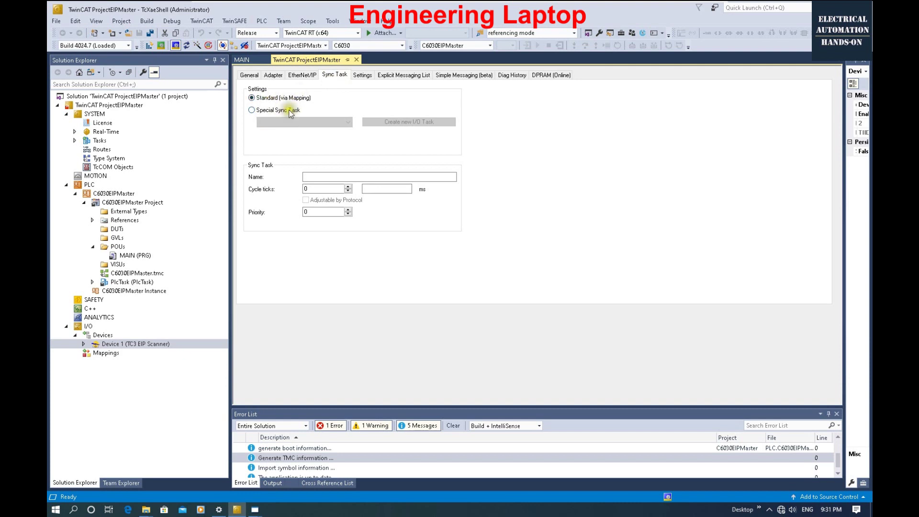
{"action": "left_click", "coordinate": [250, 110]}
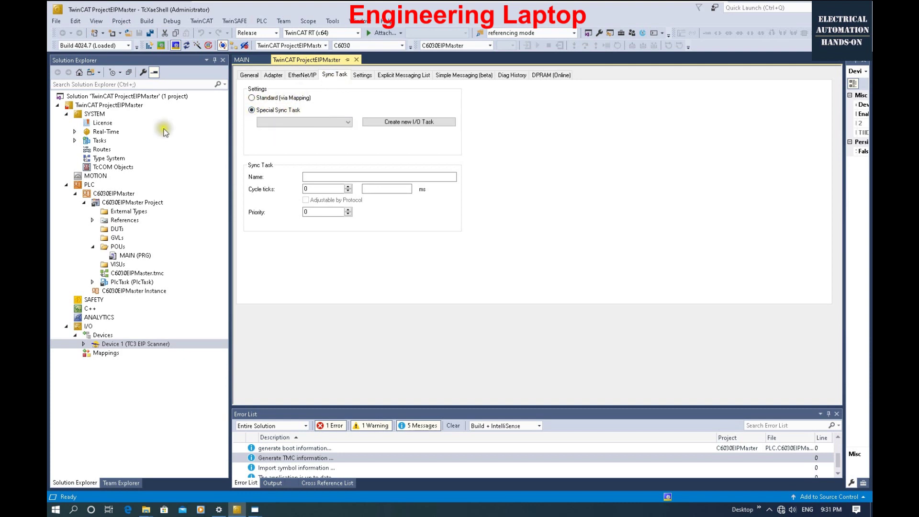
{"action": "left_click", "coordinate": [75, 140]}
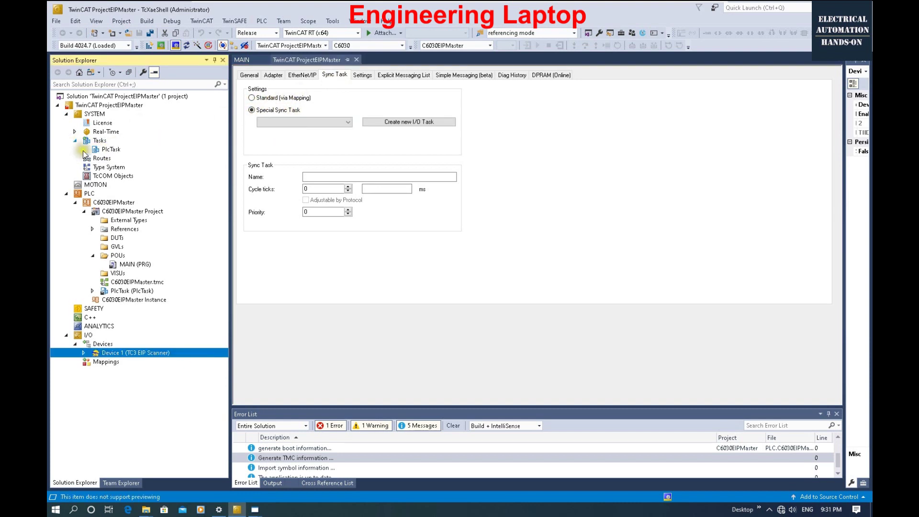
{"action": "left_click", "coordinate": [106, 149]}
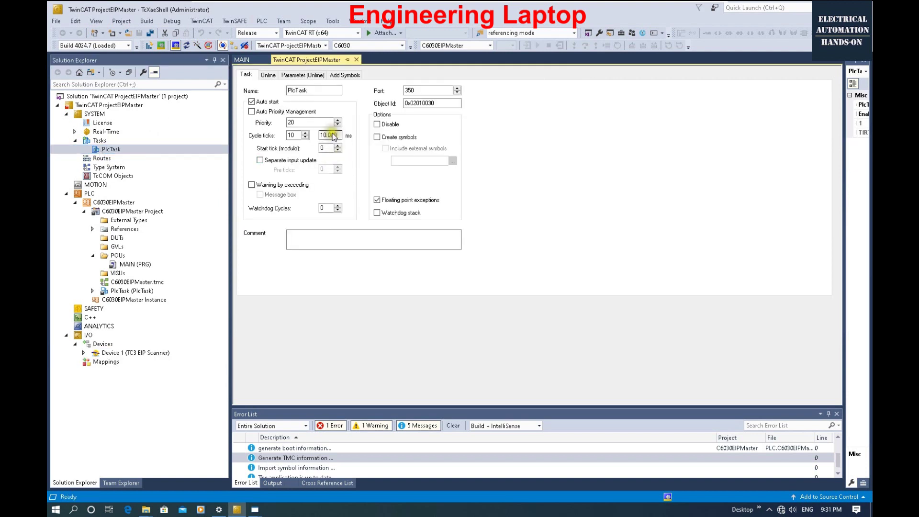
{"action": "double_click", "coordinate": [292, 136]}
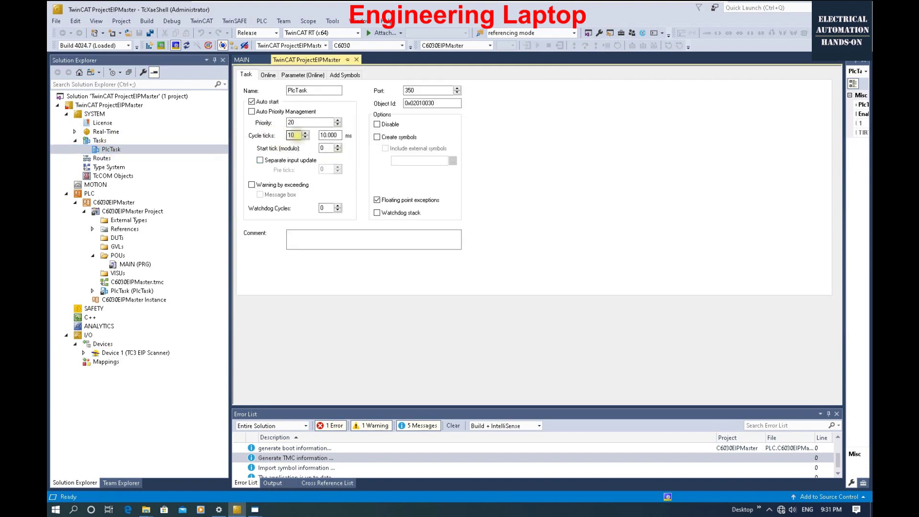
Choose PlcTask as the Special Sync Task of Device 1 (TC3 EIP Scanner)
{"action": "left_click", "coordinate": [136, 352]}
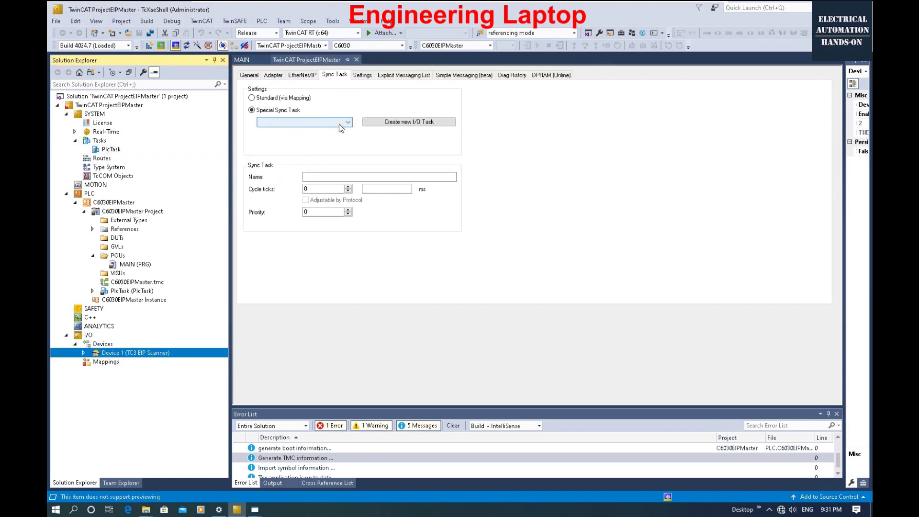
{"action": "left_click", "coordinate": [345, 123]}
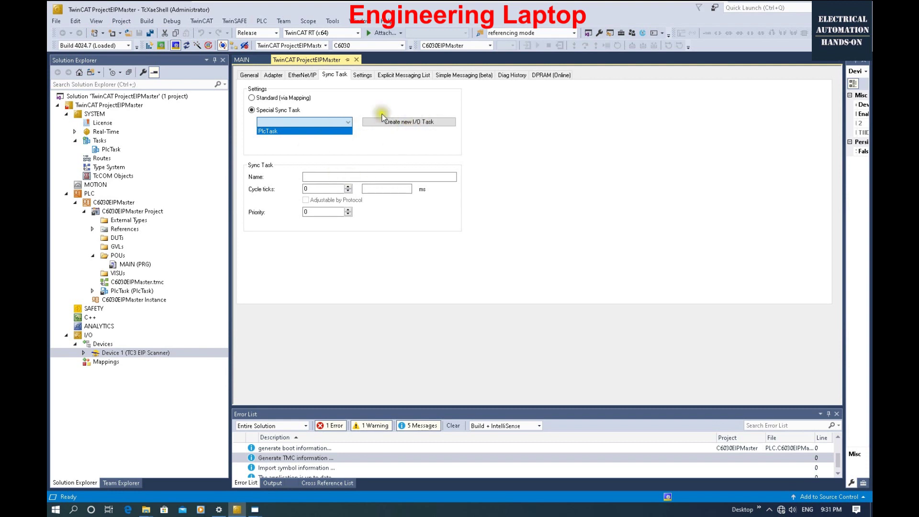
{"action": "left_click", "coordinate": [607, 162]}
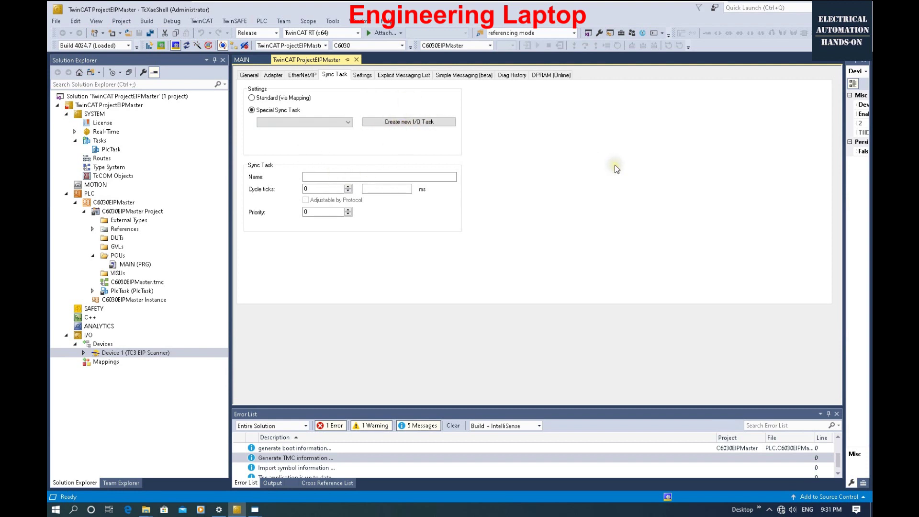
{"action": "left_click", "coordinate": [268, 98]}
{"action": "left_click", "coordinate": [287, 110]}
{"action": "left_click", "coordinate": [339, 122]}
{"action": "left_click", "coordinate": [307, 135]}
Review the IP address and network mask in Device 1's Master Settings, and expand Master Info to inspect its entries
{"action": "left_click", "coordinate": [360, 76]}
{"action": "left_click", "coordinate": [277, 186]}
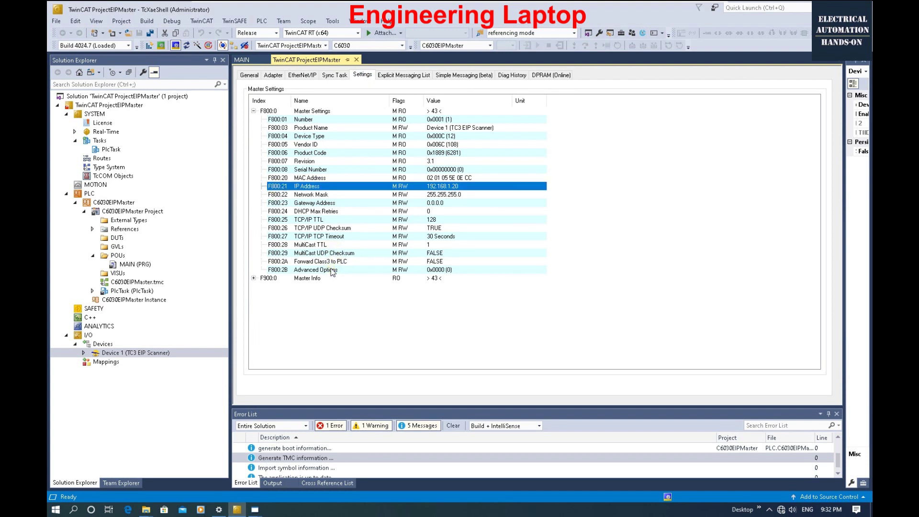
{"action": "left_click", "coordinate": [453, 188]}
{"action": "left_click", "coordinate": [433, 188]}
{"action": "left_click", "coordinate": [453, 188]}
{"action": "left_click", "coordinate": [422, 190]}
{"action": "left_click", "coordinate": [466, 196]}
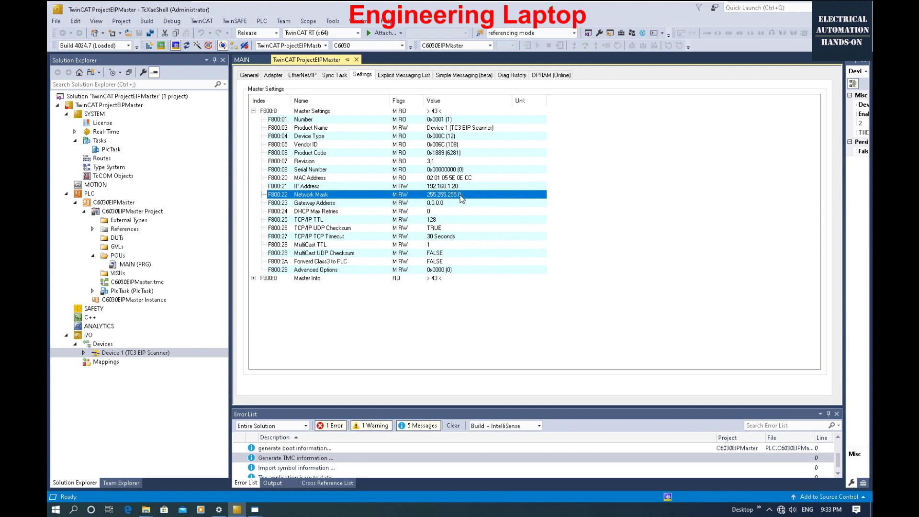
{"action": "left_click", "coordinate": [254, 278]}
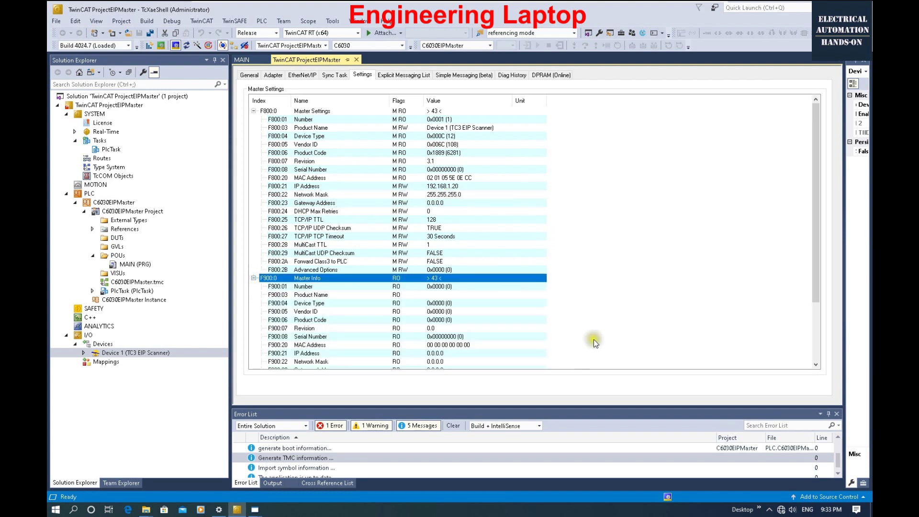
{"action": "scroll", "coordinate": [589, 332], "scroll_direction": "down", "scroll_amount": 1}
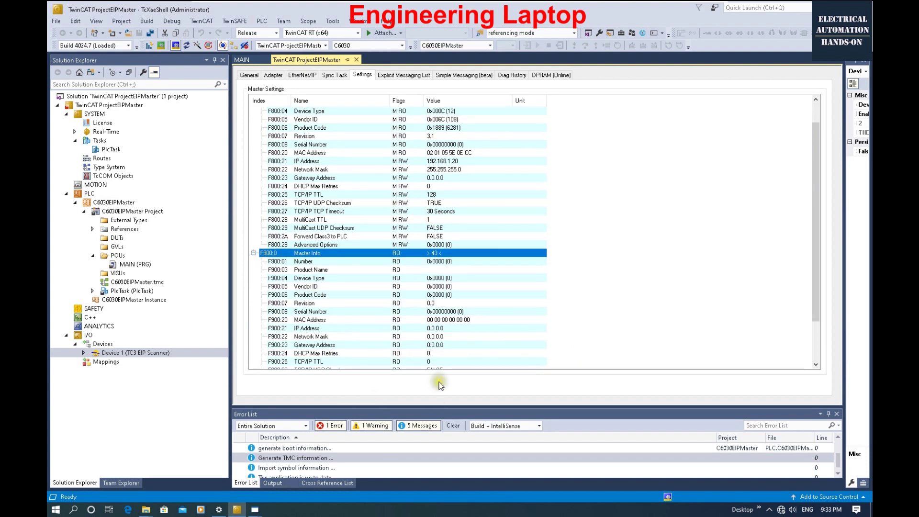
Activate the configuration on the C6030, acknowledge the sync master warning for Device 1, and restart TwinCAT in Run Mode
{"action": "left_click", "coordinate": [152, 352]}
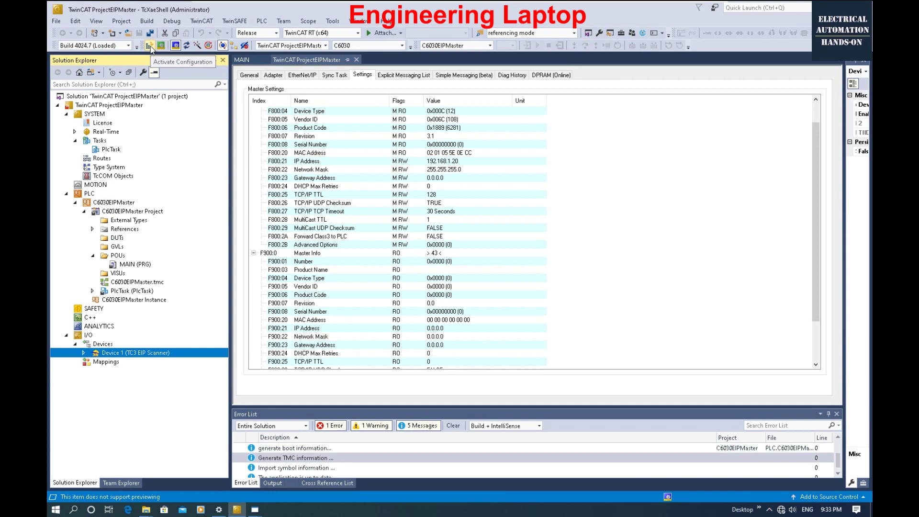
{"action": "left_click", "coordinate": [146, 20]}
{"action": "left_click", "coordinate": [165, 30]}
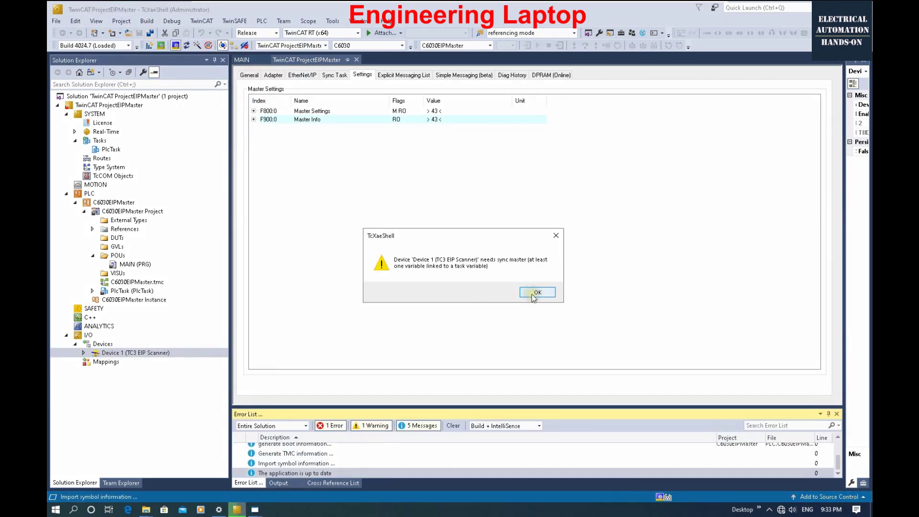
{"action": "left_click", "coordinate": [536, 293]}
{"action": "left_click", "coordinate": [476, 283]}
{"action": "left_click", "coordinate": [470, 291]}
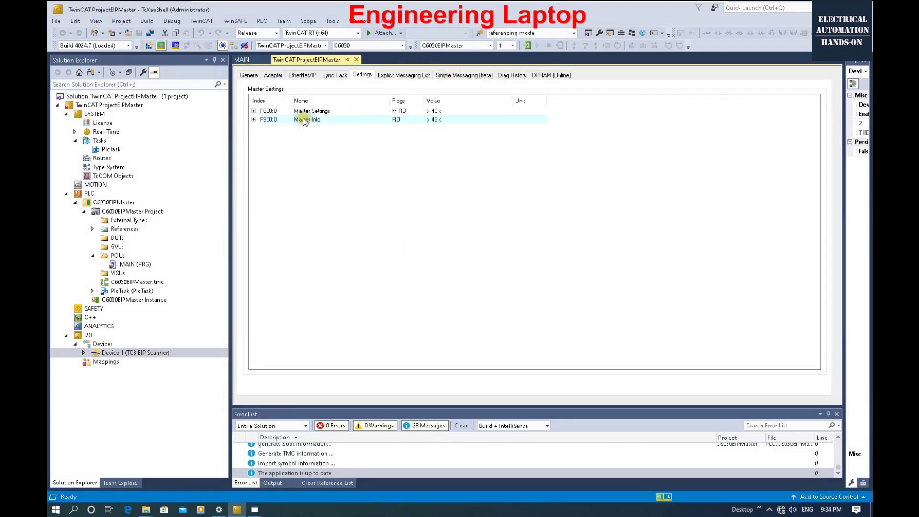
Compare the online Master Info of Device 1 with its Master Settings, checking the IP address in both
{"action": "left_click", "coordinate": [253, 120]}
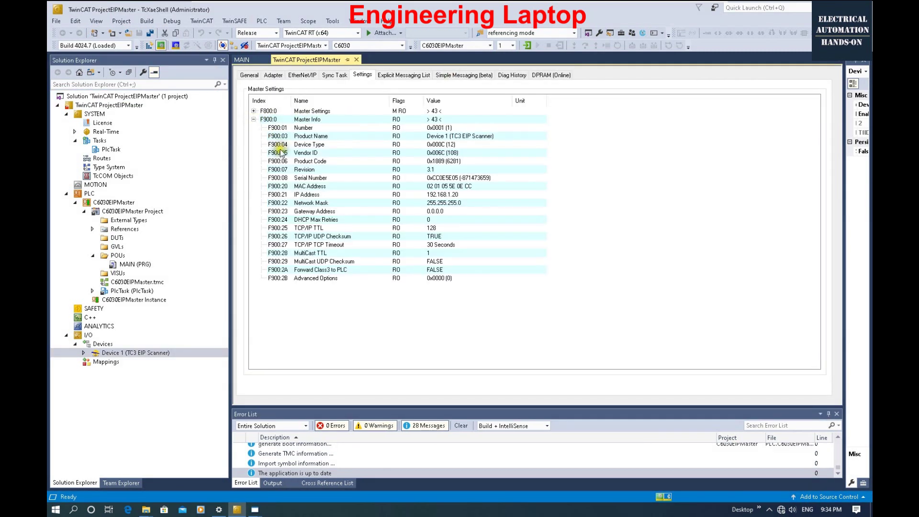
{"action": "left_click", "coordinate": [269, 120]}
{"action": "left_click", "coordinate": [253, 110]}
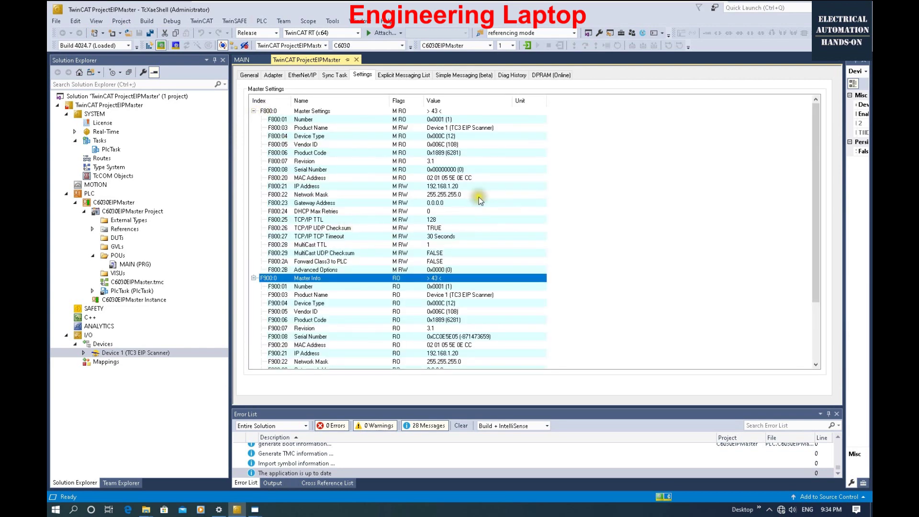
{"action": "left_click", "coordinate": [458, 186]}
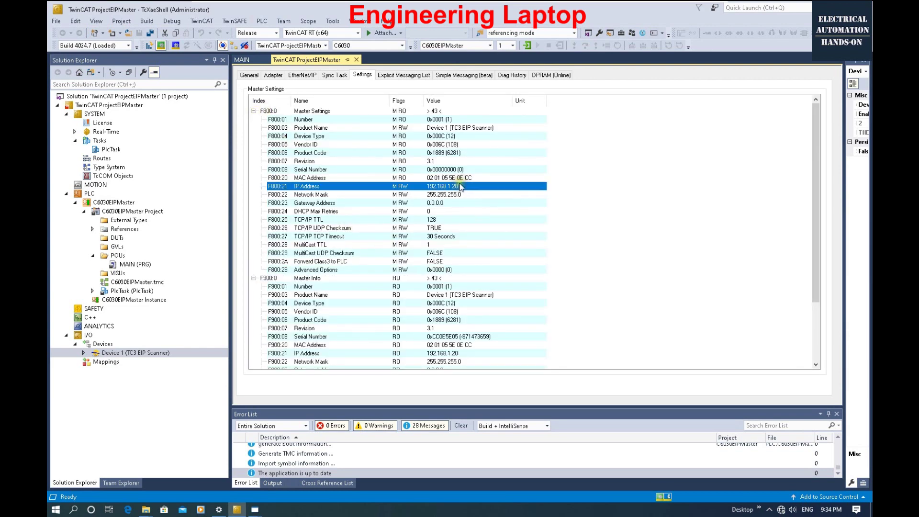
{"action": "left_click", "coordinate": [275, 113]}
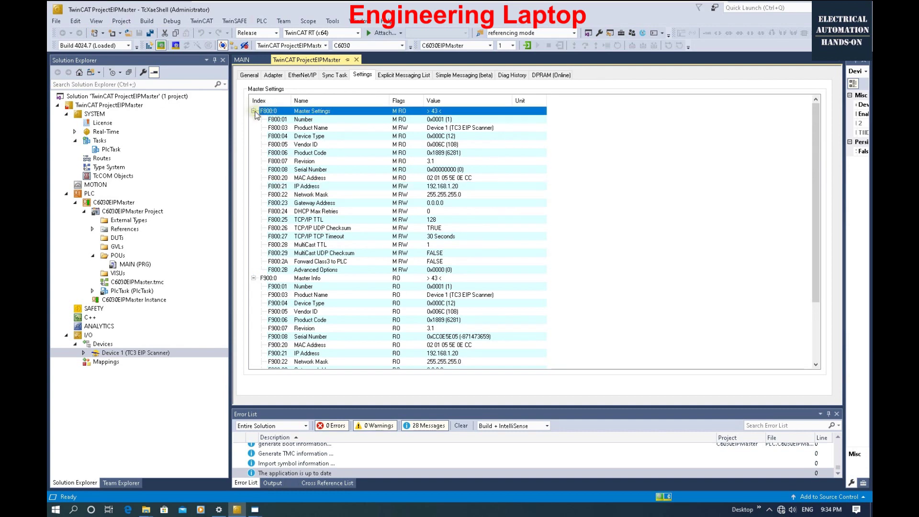
{"action": "left_click", "coordinate": [254, 110]}
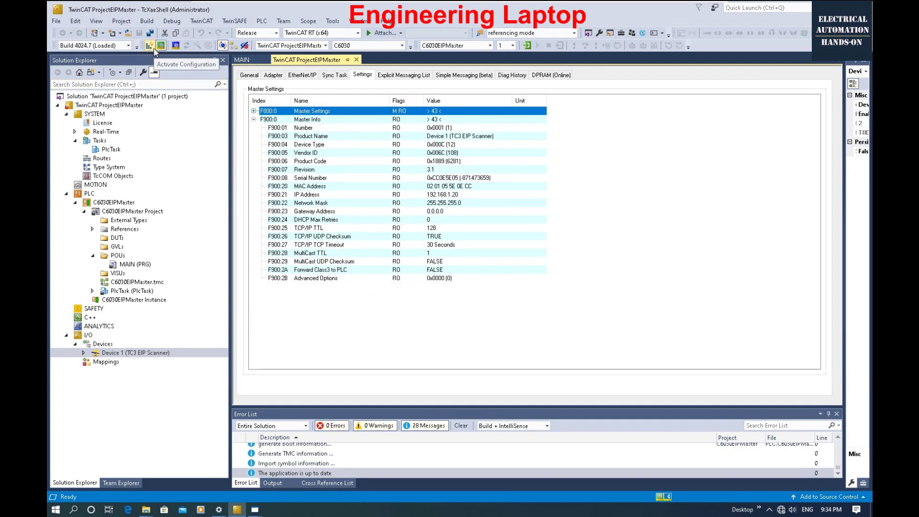
{"action": "left_click", "coordinate": [273, 119]}
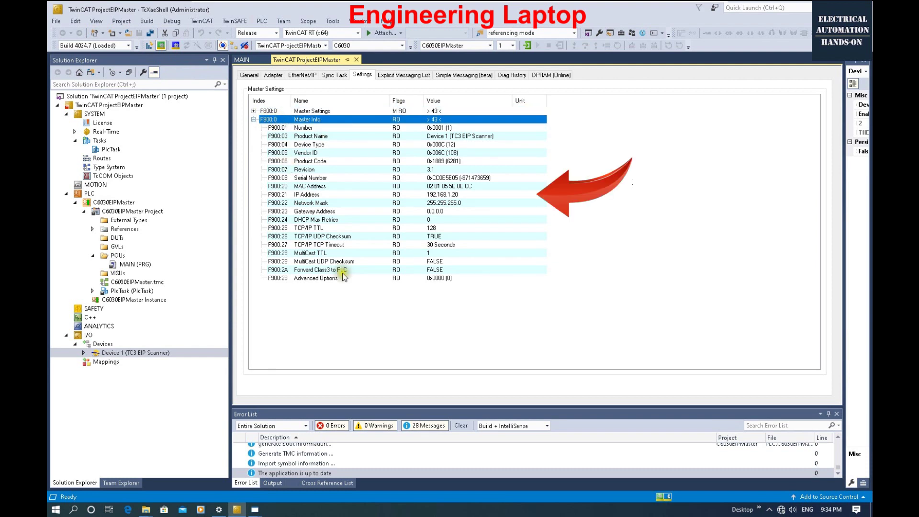
{"action": "left_click", "coordinate": [474, 193]}
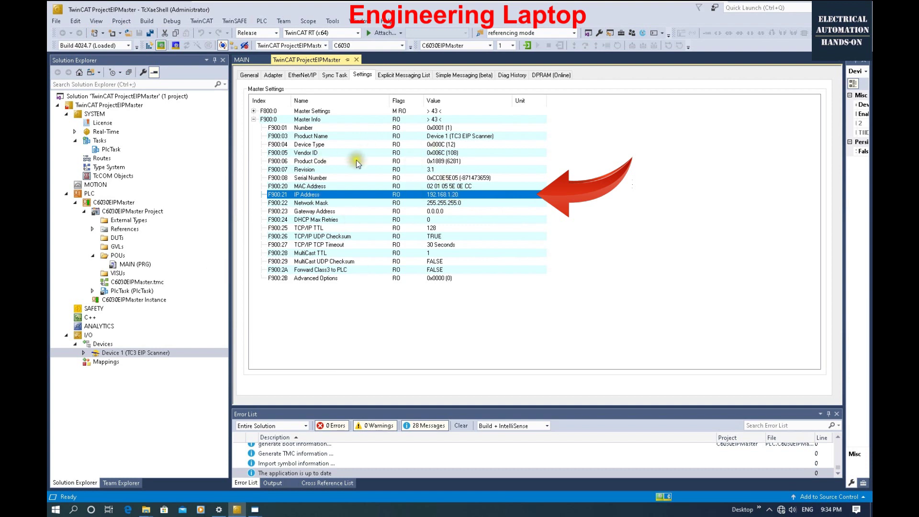
{"action": "left_click", "coordinate": [266, 111]}
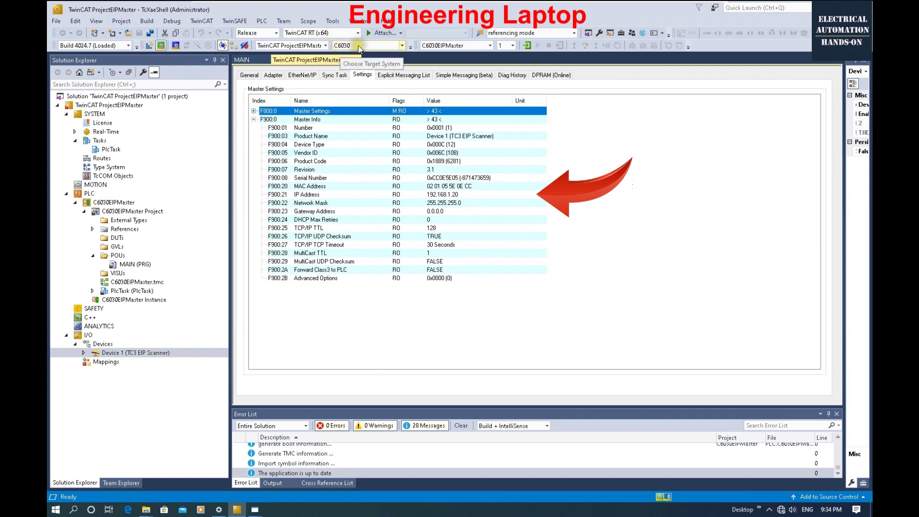
{"action": "left_click", "coordinate": [577, 291]}
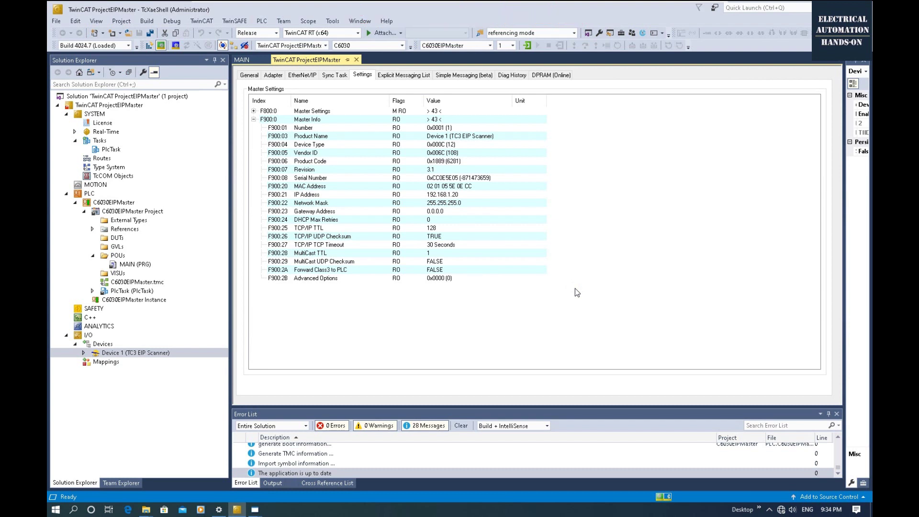
Import the EDS file 56917-Impact20_EIP_DI8DO8.eds from the 56917_Impact20_Kfg_13 folder for Device 1 (TC3 EIP Scanner)
{"action": "left_click", "coordinate": [83, 353]}
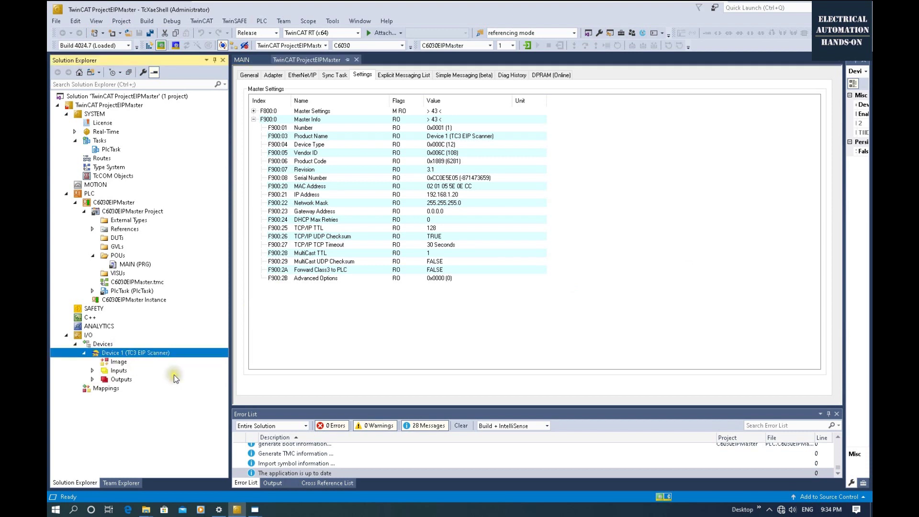
{"action": "right_click", "coordinate": [150, 354]}
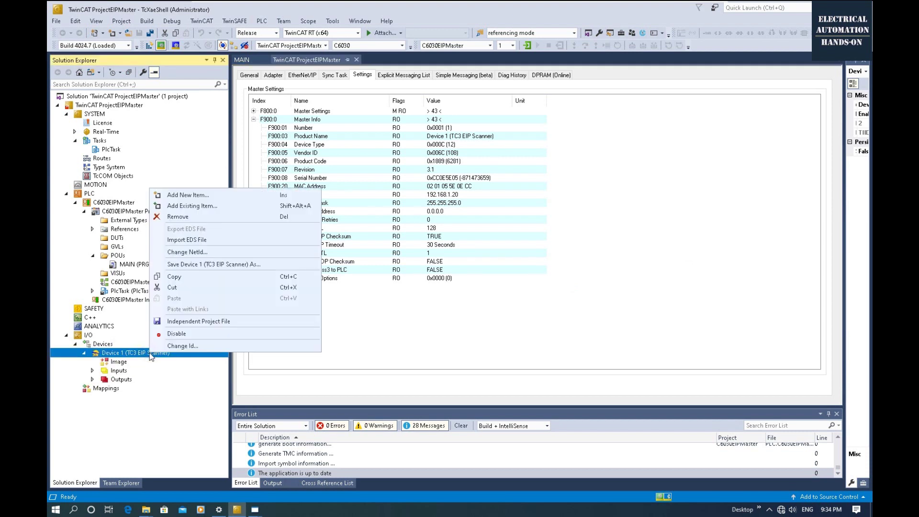
{"action": "left_click", "coordinate": [260, 240]}
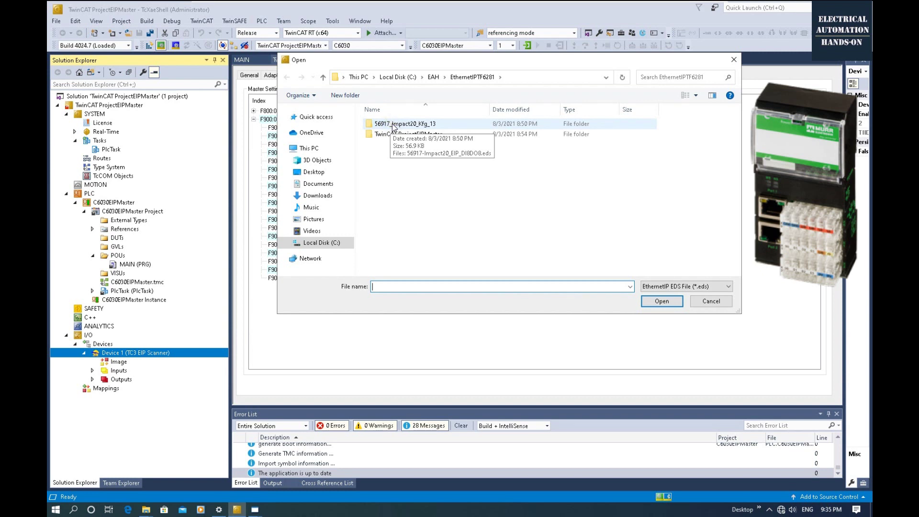
{"action": "left_click", "coordinate": [412, 125]}
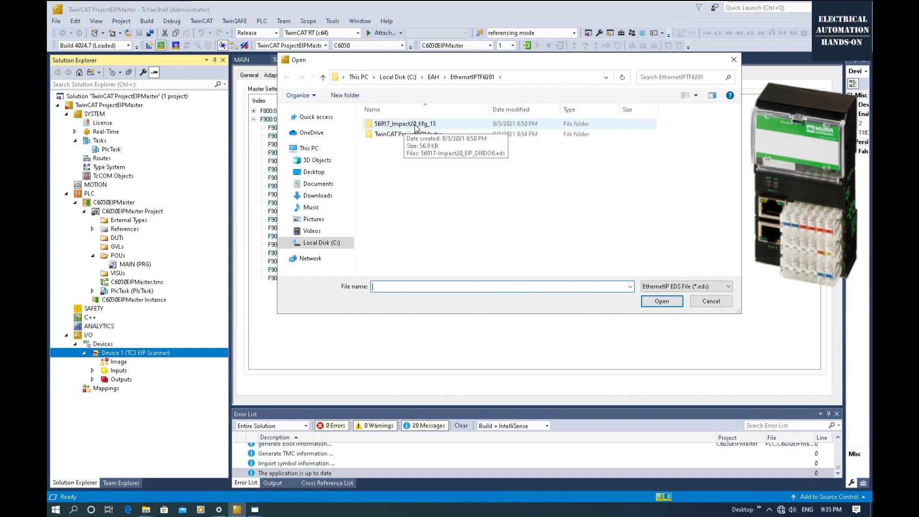
{"action": "double_click", "coordinate": [415, 128]}
{"action": "left_click", "coordinate": [448, 126]}
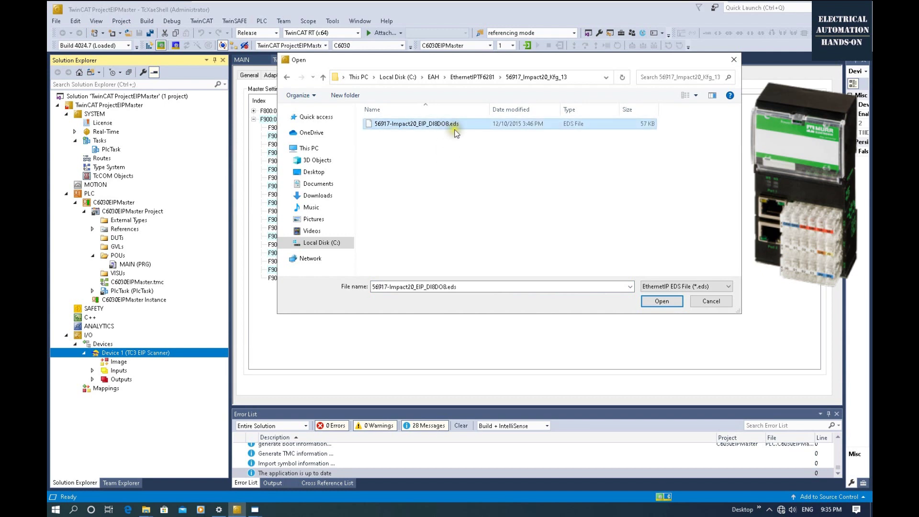
{"action": "left_click", "coordinate": [661, 301]}
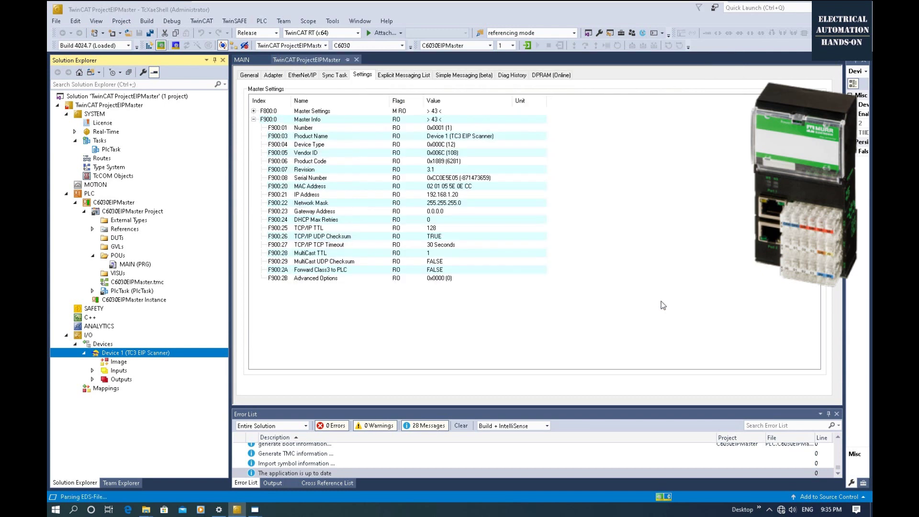
{"action": "left_click", "coordinate": [492, 293]}
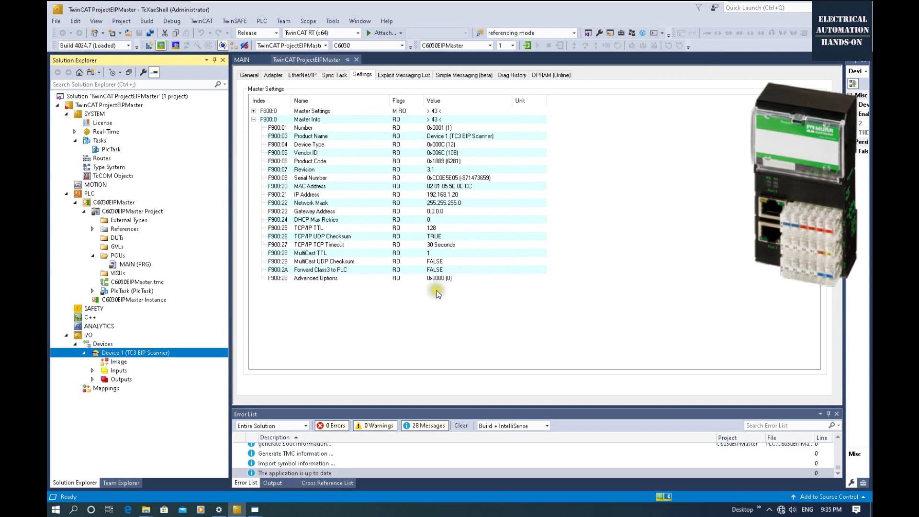
Add the Murrelektronik IMPACT20 E DI8 DO8 as Box 1 under Device 1 (TC3 EIP Scanner)
{"action": "right_click", "coordinate": [158, 354]}
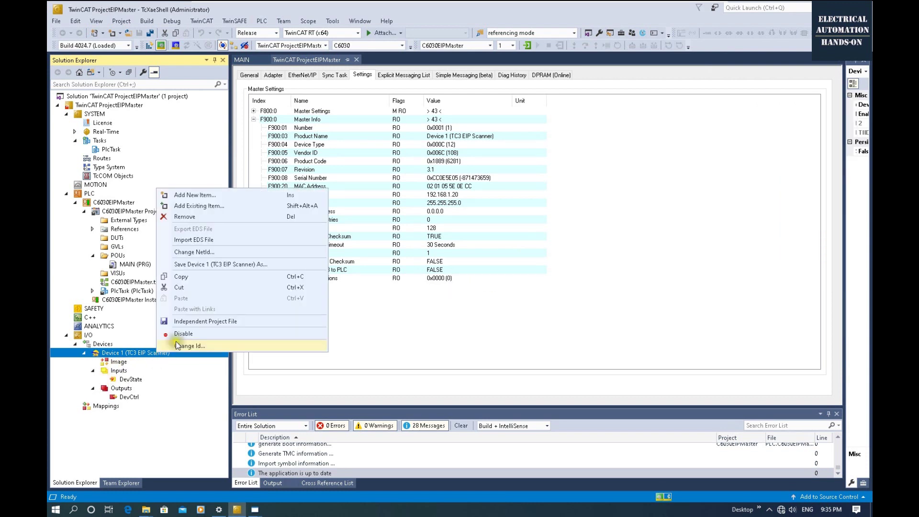
{"action": "left_click", "coordinate": [209, 196]}
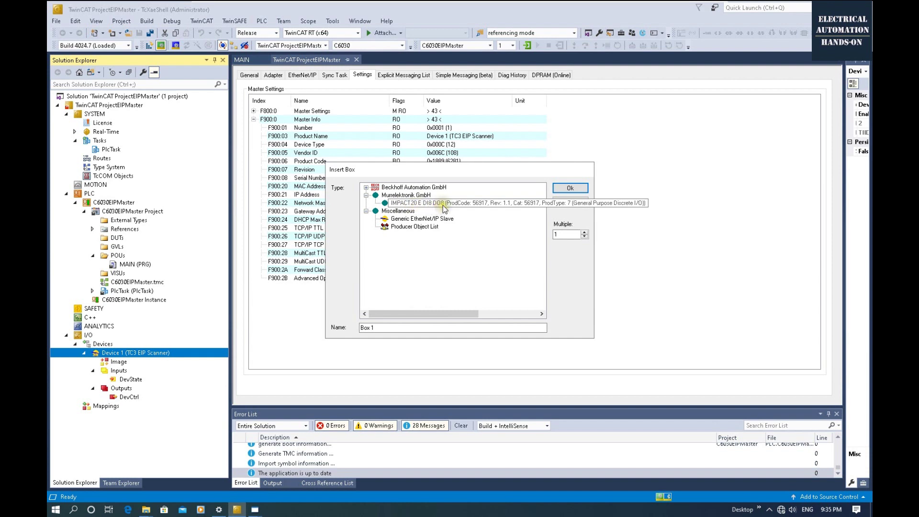
{"action": "left_click", "coordinate": [471, 204]}
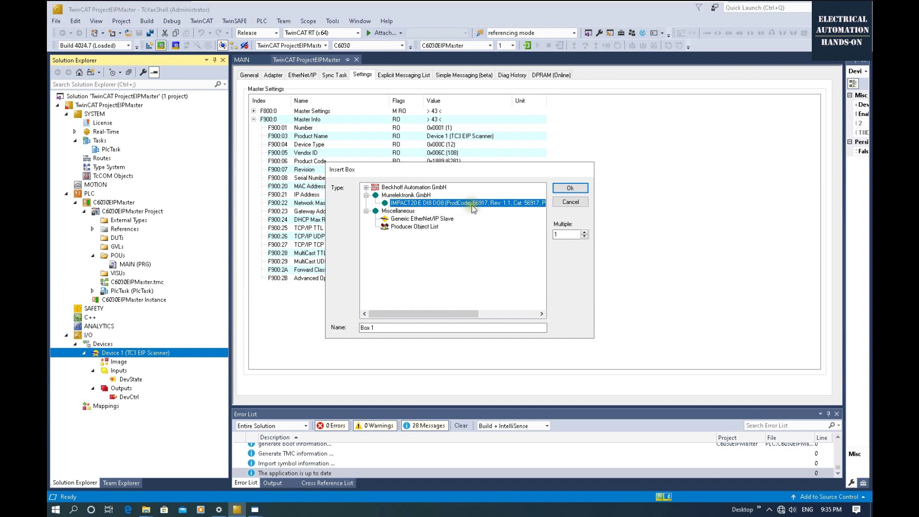
{"action": "left_click", "coordinate": [579, 187]}
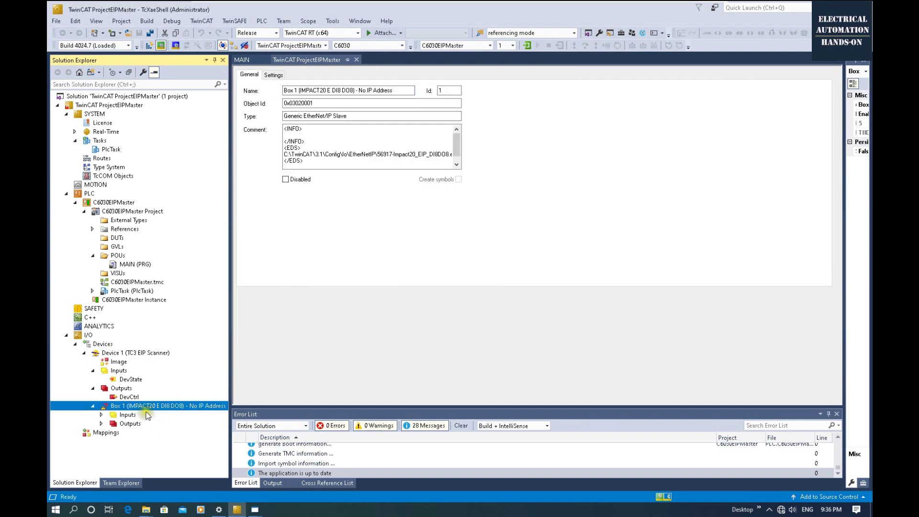
Add a Generic EtherNet/IP Slave as Box 2 under Device 1 and view the IP address entry in its Remote Node Settings
{"action": "right_click", "coordinate": [147, 353]}
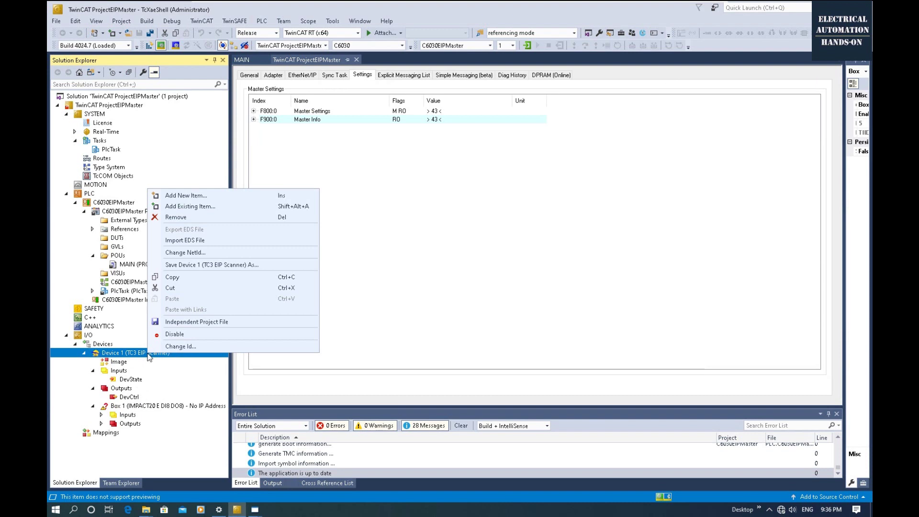
{"action": "left_click", "coordinate": [227, 197]}
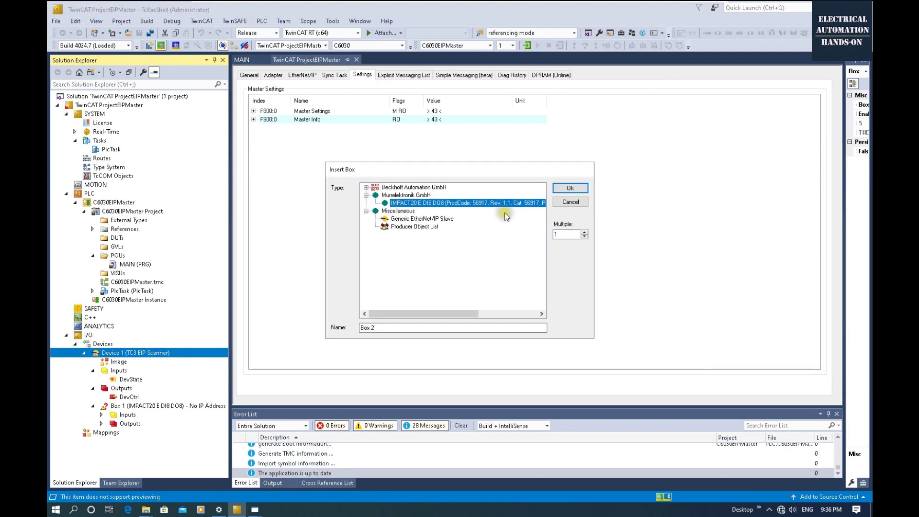
{"action": "left_click", "coordinate": [418, 220]}
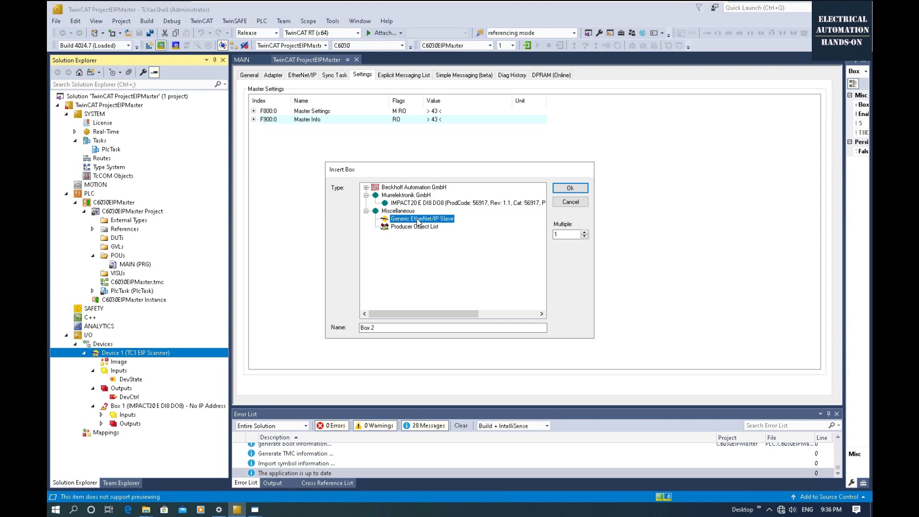
{"action": "left_click", "coordinate": [405, 223]}
{"action": "left_click", "coordinate": [570, 188]}
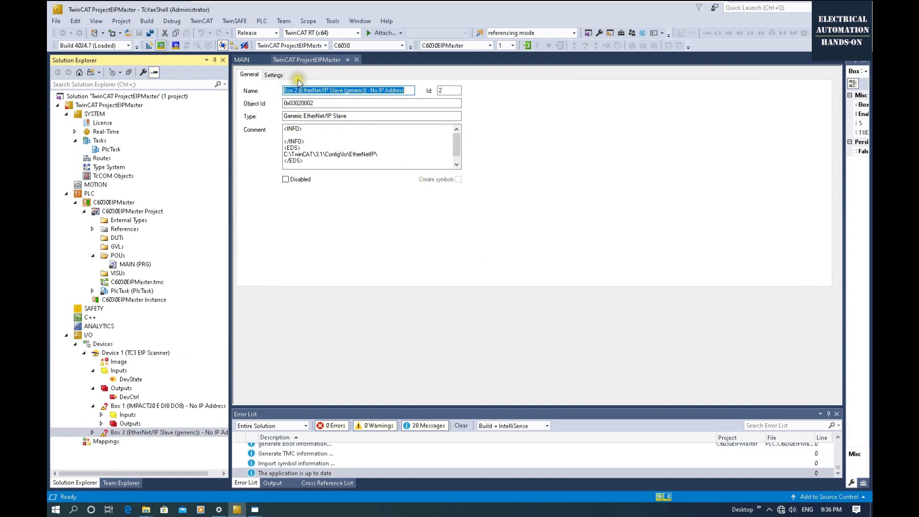
{"action": "left_click", "coordinate": [273, 74]}
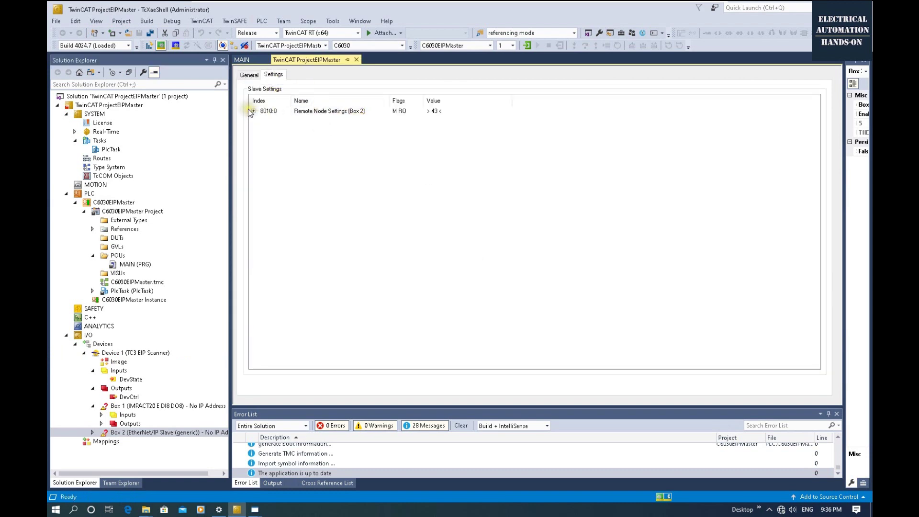
{"action": "left_click", "coordinate": [253, 111]}
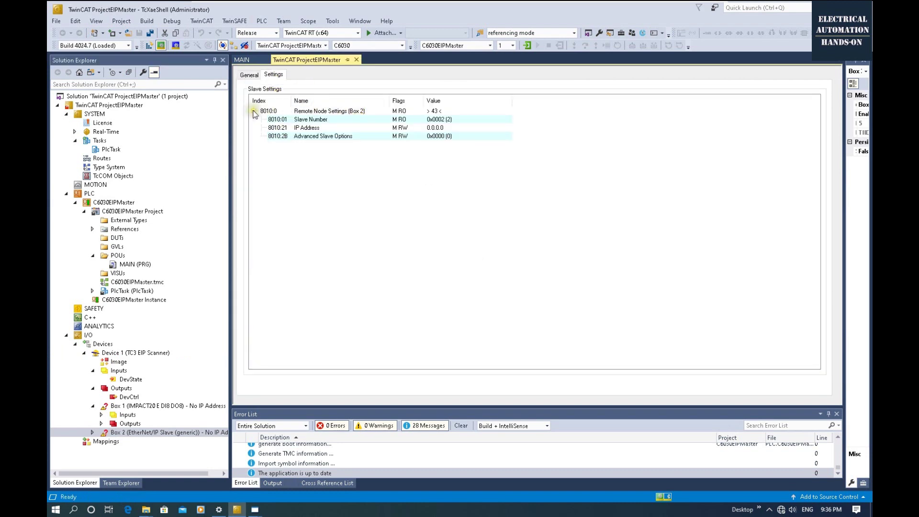
{"action": "left_click", "coordinate": [444, 129]}
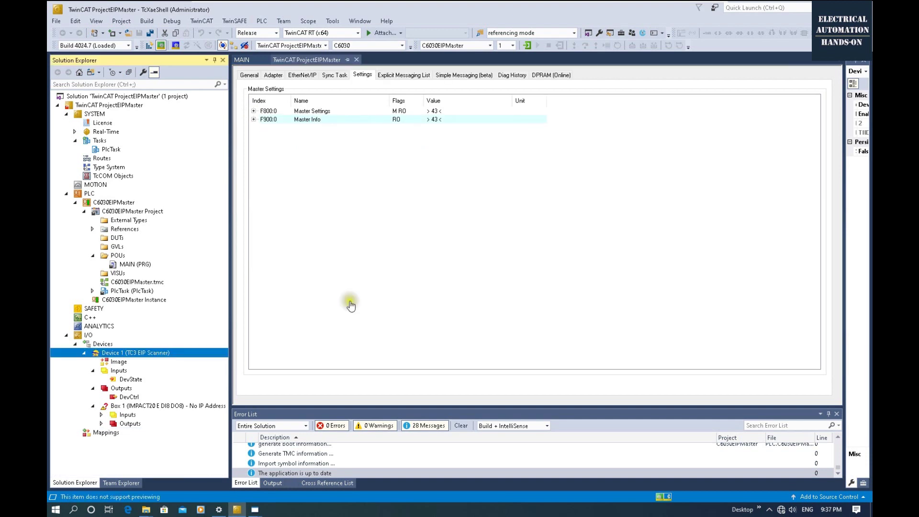
Restart the TwinCAT system in Config Mode and activate Free Run
{"action": "left_click", "coordinate": [194, 407]}
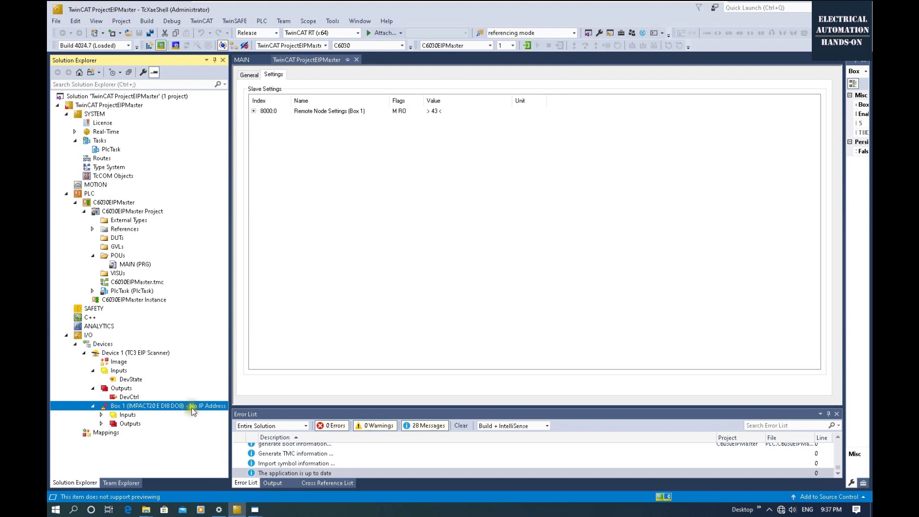
{"action": "left_click", "coordinate": [174, 44]}
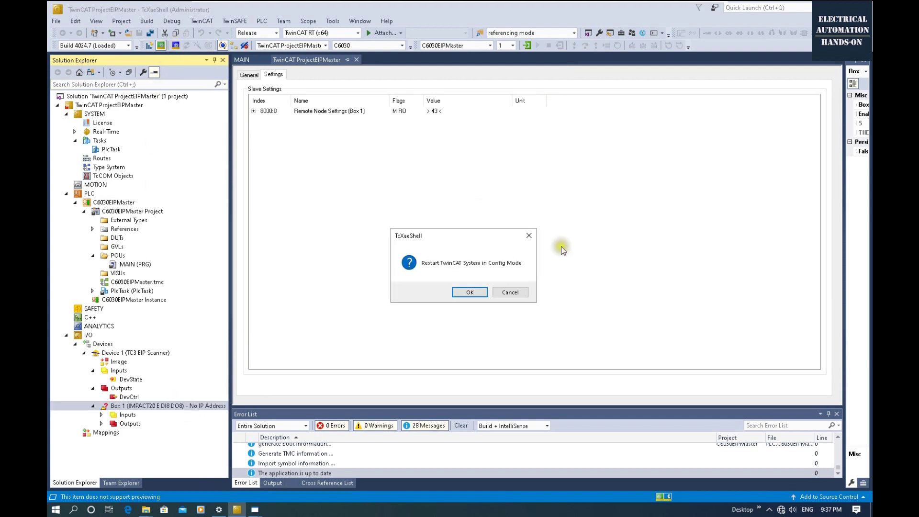
{"action": "left_click", "coordinate": [475, 292]}
{"action": "left_click", "coordinate": [449, 294]}
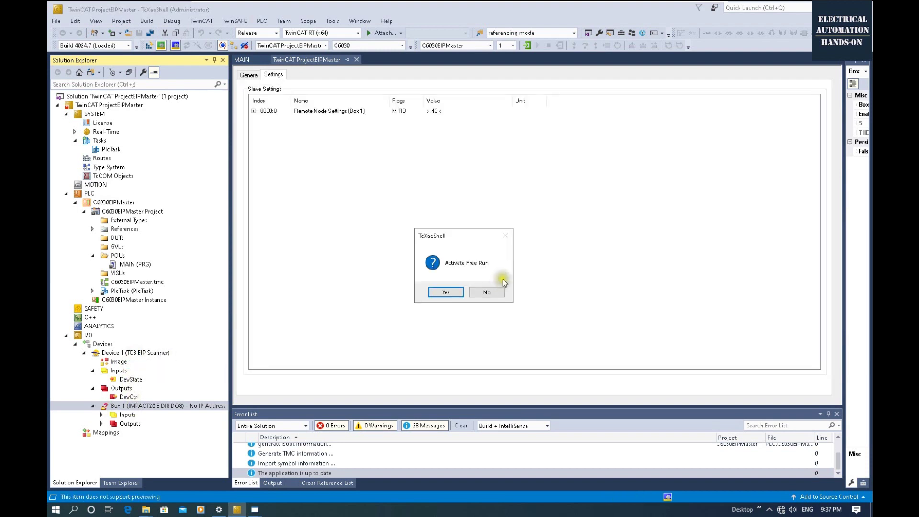
{"action": "left_click", "coordinate": [446, 292]}
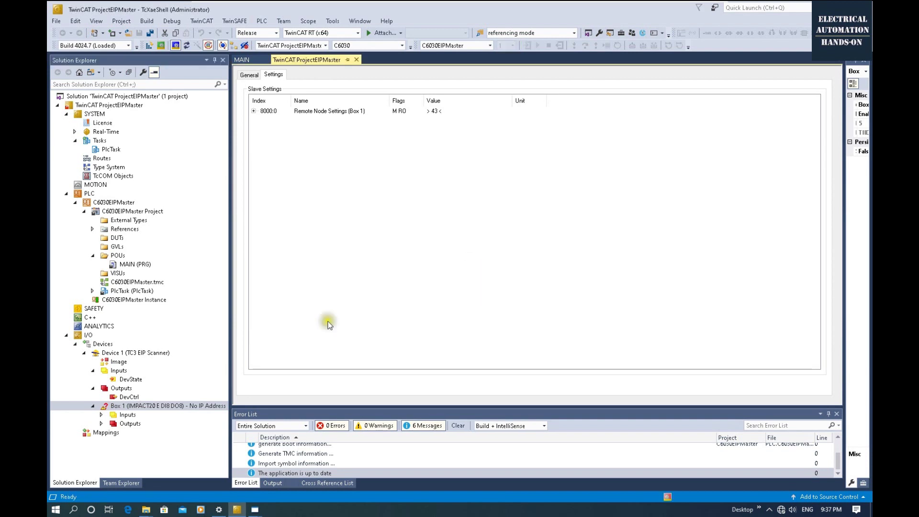
Scan Device 1 (TC3 EIP Scanner) for EtherNet/IP devices and add the found IMPACT20 E DI8 DO8 at 192.168.1.193
{"action": "right_click", "coordinate": [147, 359]}
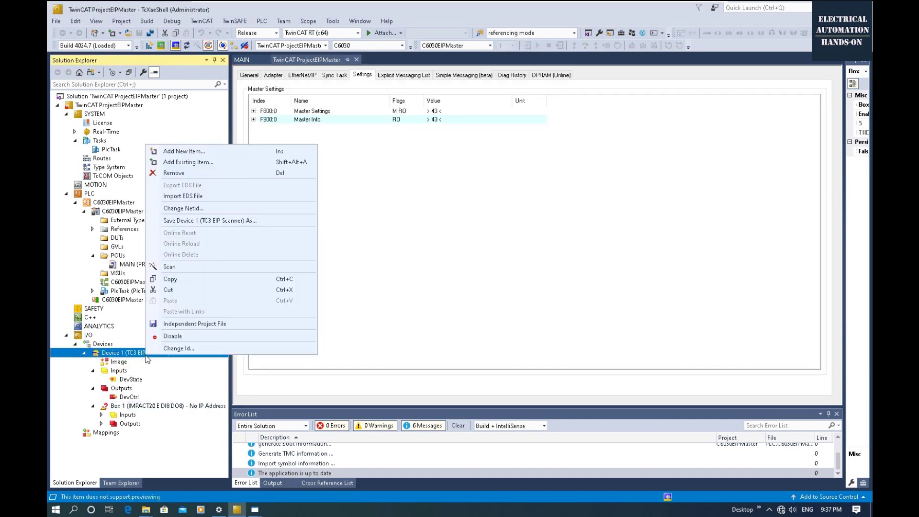
{"action": "left_click", "coordinate": [197, 267]}
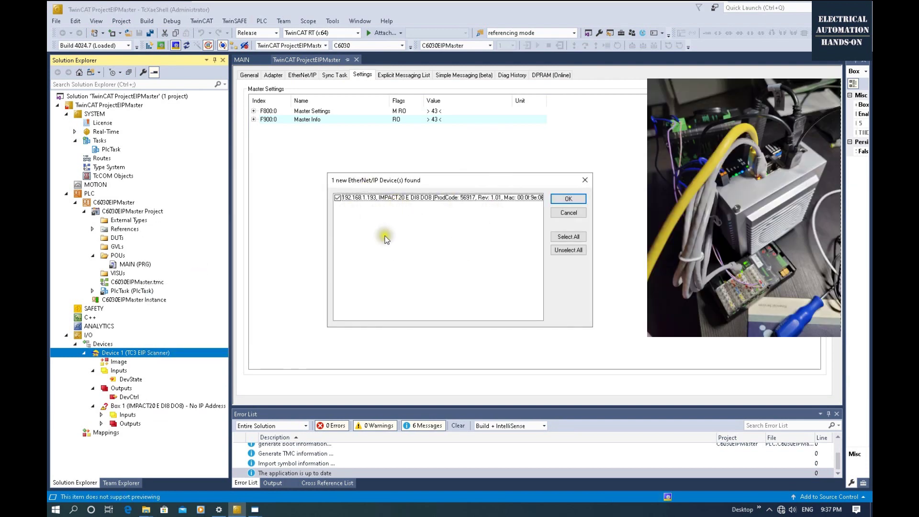
{"action": "left_click", "coordinate": [451, 209]}
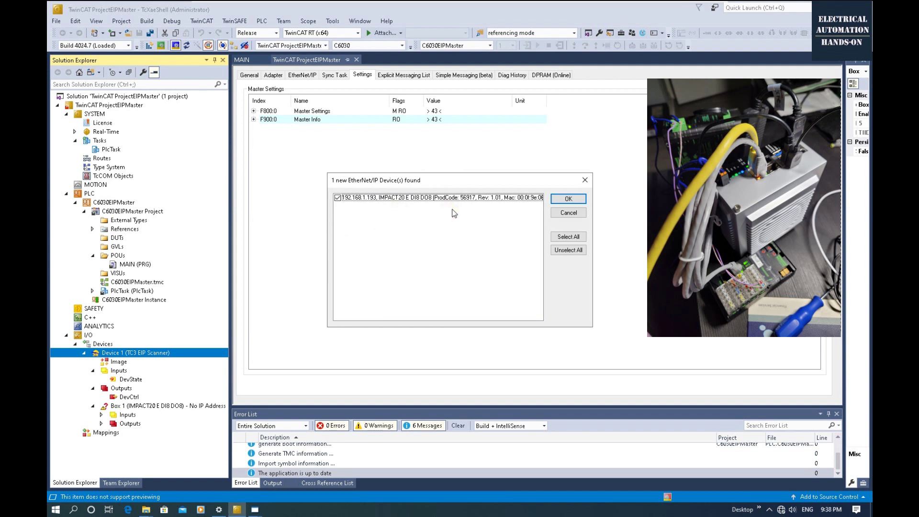
{"action": "left_click", "coordinate": [452, 214]}
{"action": "left_click", "coordinate": [450, 198]}
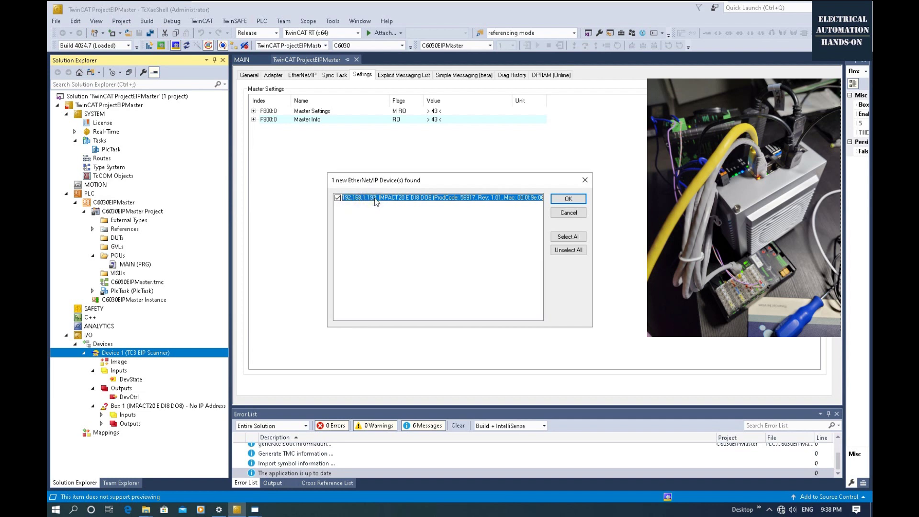
{"action": "left_click", "coordinate": [568, 198]}
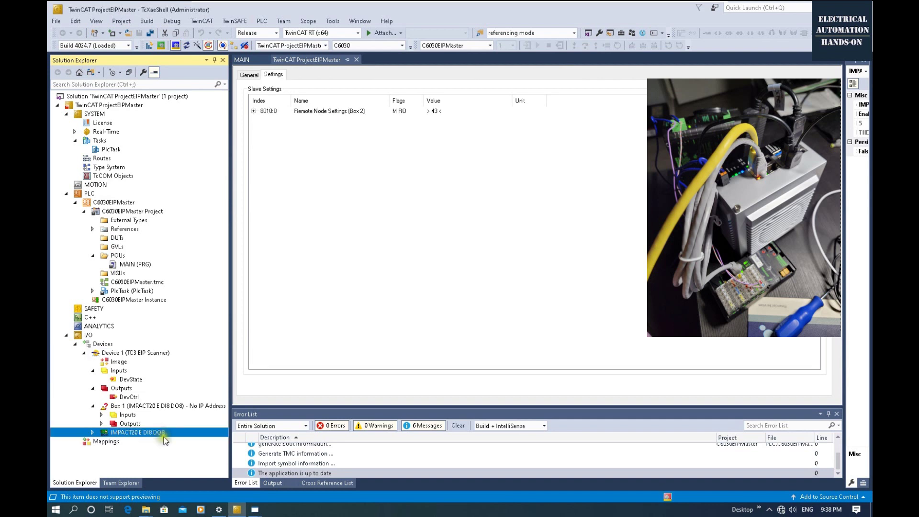
Remove Box 1 (IMPACT20 E DI8 DO8), the manually added slave without an IP address, from Device 1
{"action": "left_click", "coordinate": [152, 406]}
{"action": "right_click", "coordinate": [152, 406]}
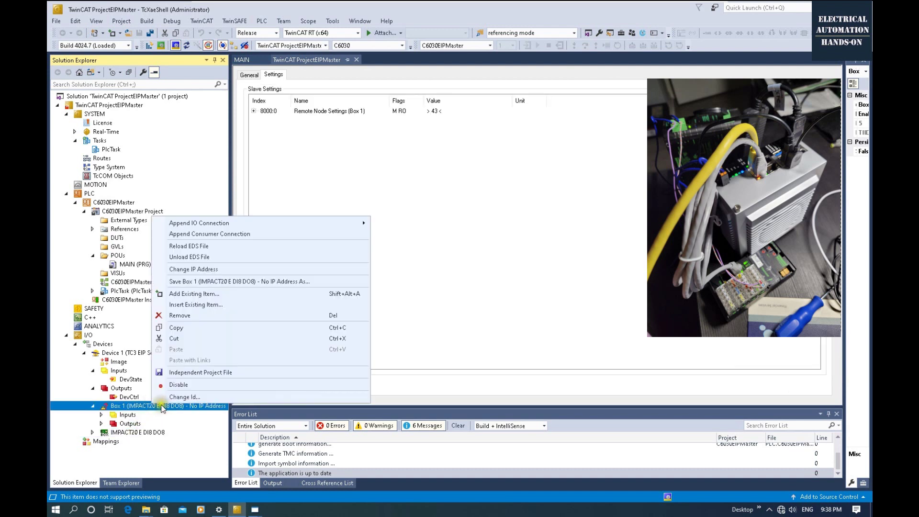
{"action": "left_click", "coordinate": [225, 314]}
{"action": "left_click", "coordinate": [502, 294]}
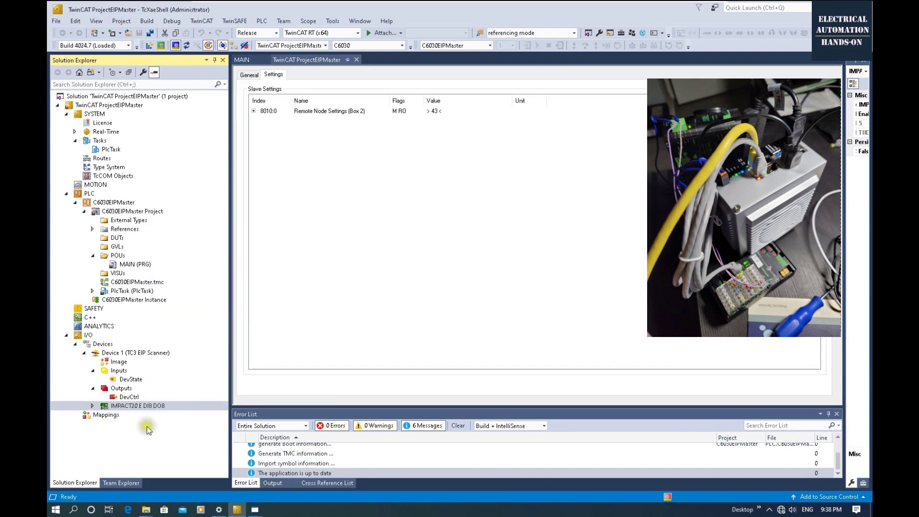
Check the general information and the assigned IP address of the scanned IMPACT20 E DI8 DO8 box
{"action": "left_click", "coordinate": [92, 405]}
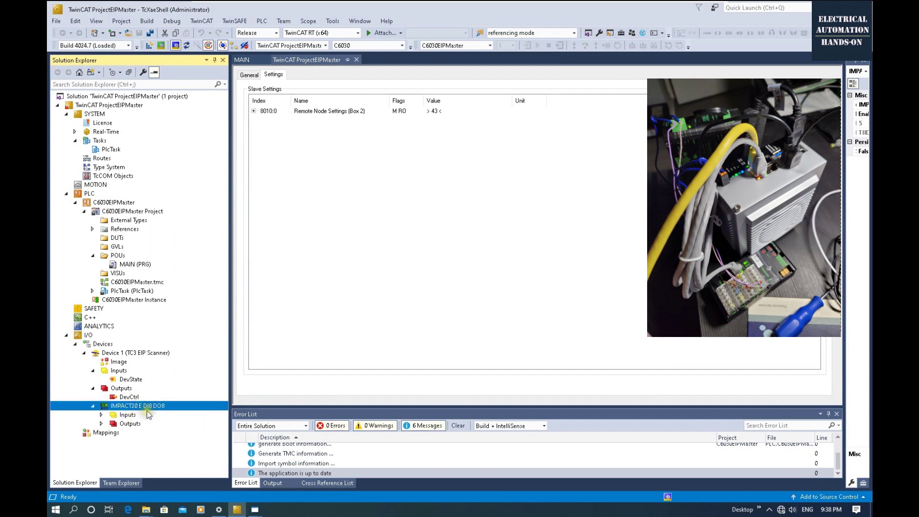
{"action": "left_click", "coordinate": [126, 408]}
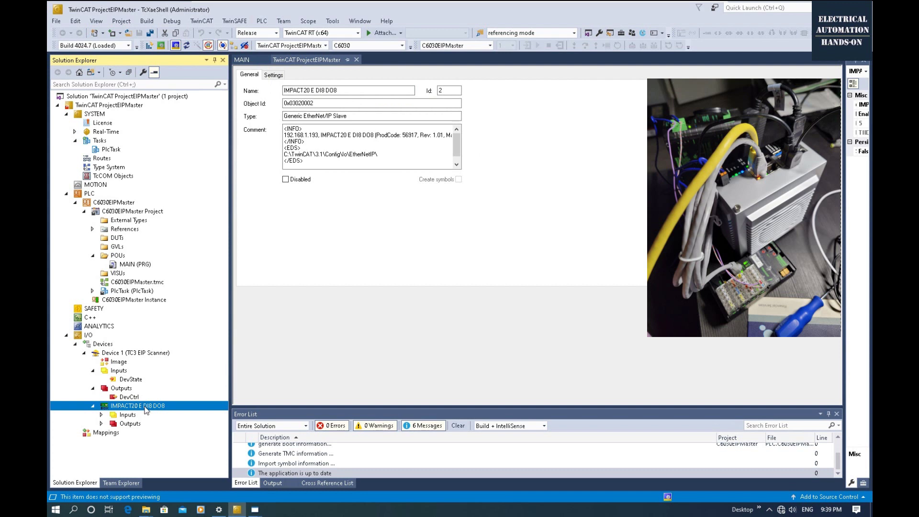
{"action": "right_click", "coordinate": [146, 410]}
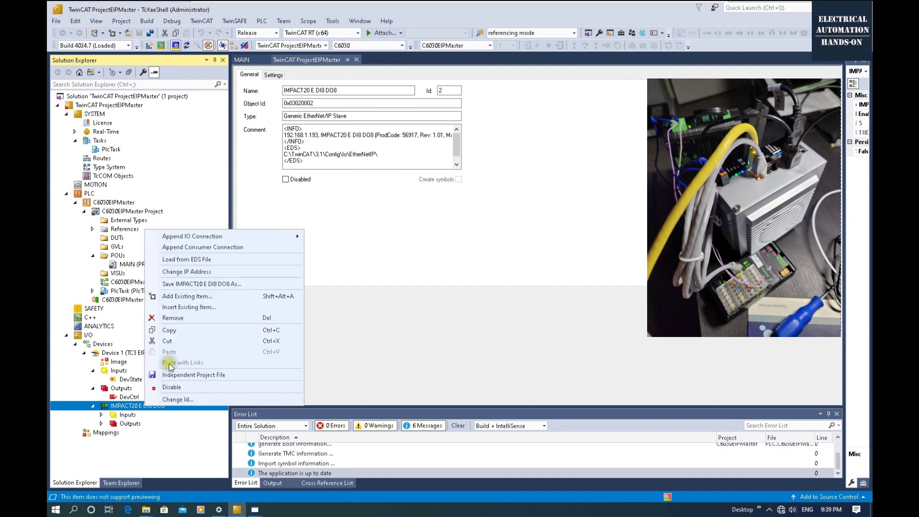
{"action": "left_click", "coordinate": [182, 272]}
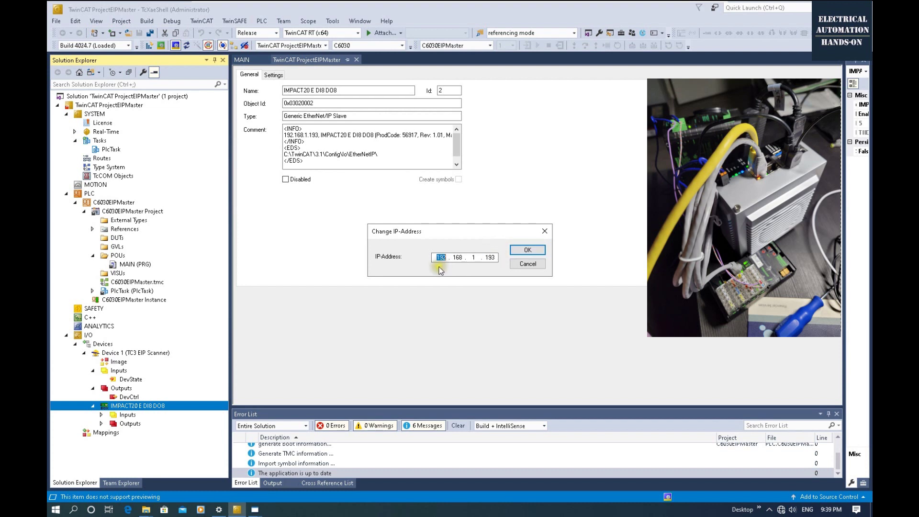
{"action": "left_click", "coordinate": [524, 251]}
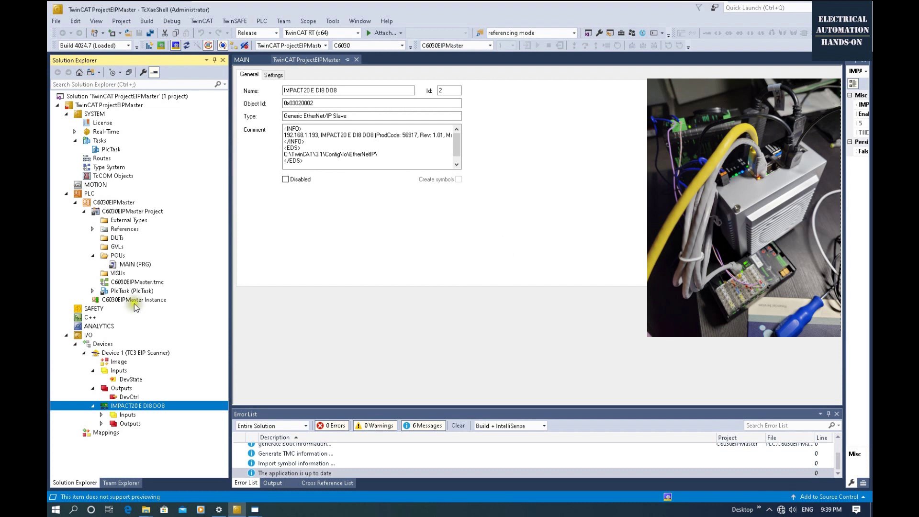
Examine the scanned IMPACT20 box's IO connection options and the variables under its Inputs and Outputs
{"action": "right_click", "coordinate": [128, 405]}
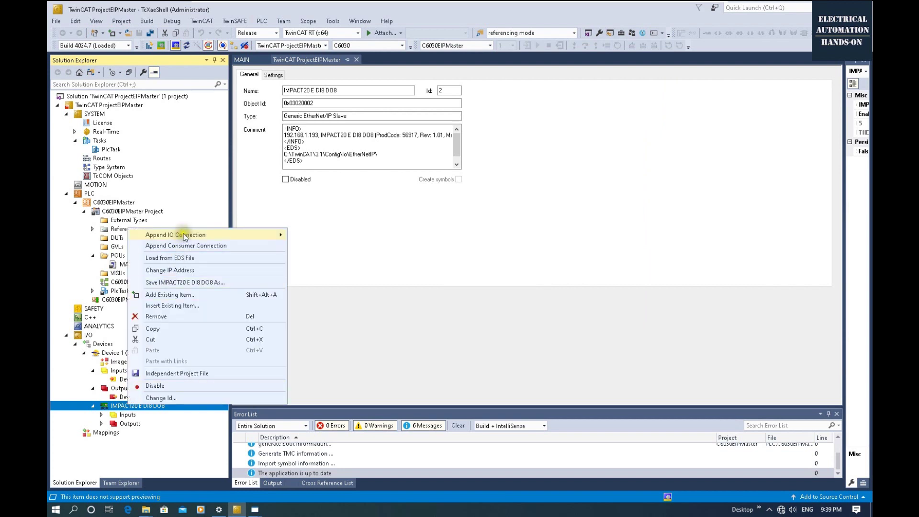
{"action": "left_click", "coordinate": [386, 312]}
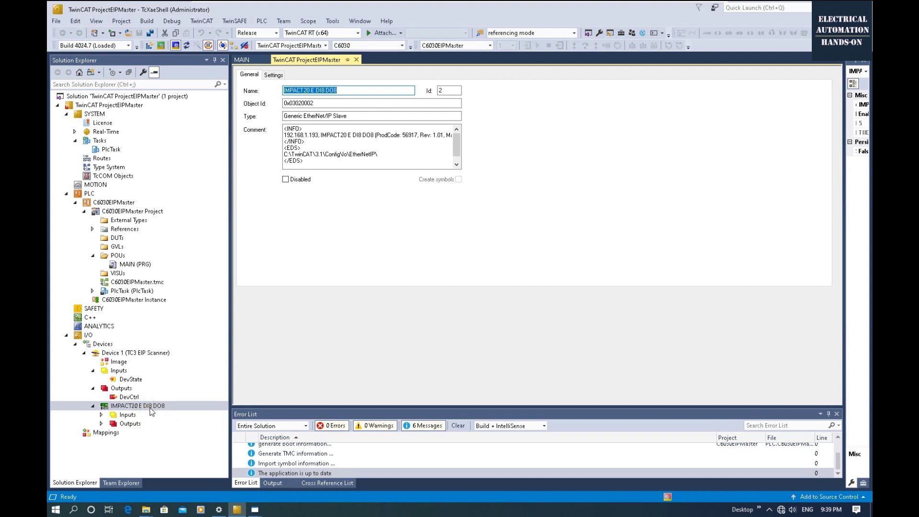
{"action": "left_click", "coordinate": [101, 415]}
{"action": "left_click", "coordinate": [101, 432]}
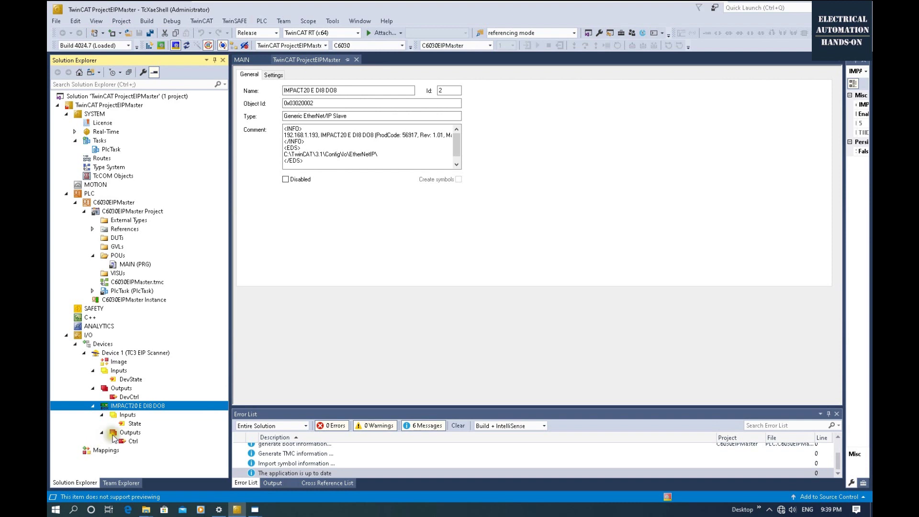
Load the Murrelektronik IMPACT20 E DI8 DO8 EDS file into the scanned box and open its slave settings
{"action": "left_click", "coordinate": [163, 409]}
{"action": "right_click", "coordinate": [162, 408]}
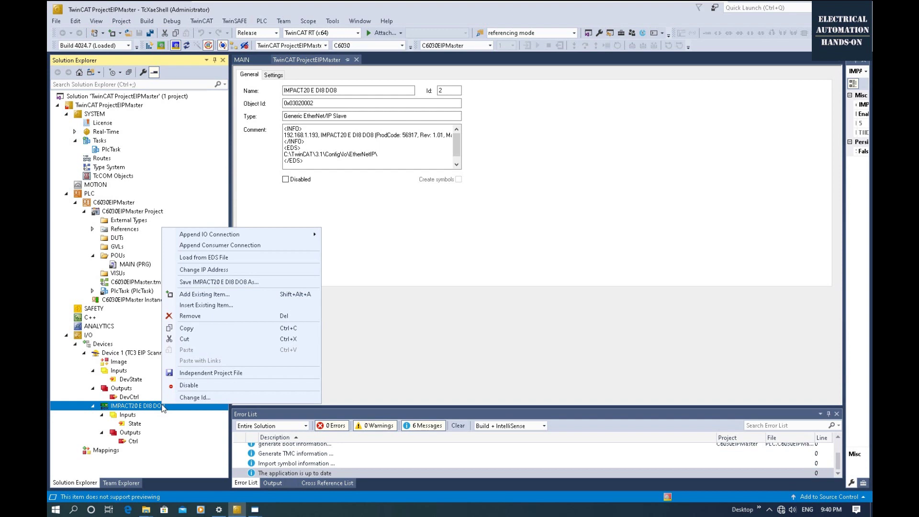
{"action": "left_click", "coordinate": [225, 258]}
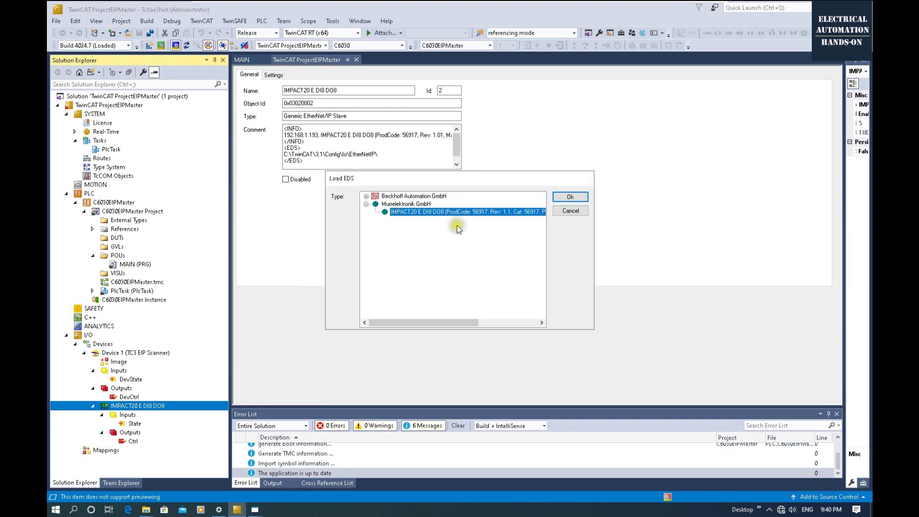
{"action": "left_click", "coordinate": [567, 197]}
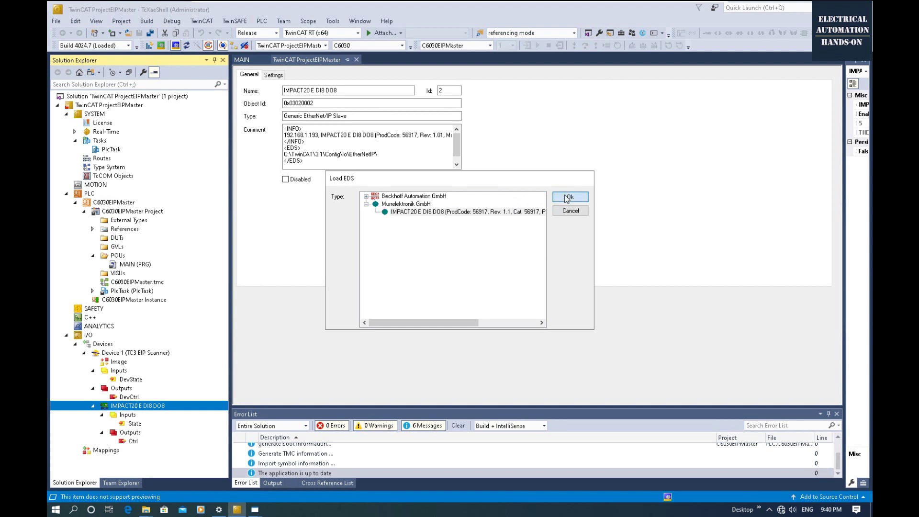
{"action": "left_click", "coordinate": [496, 292]}
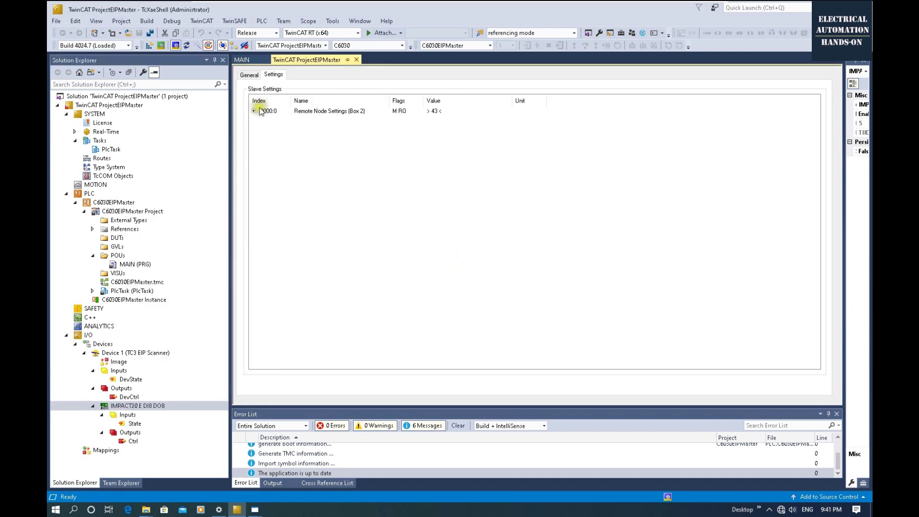
{"action": "left_click", "coordinate": [254, 110]}
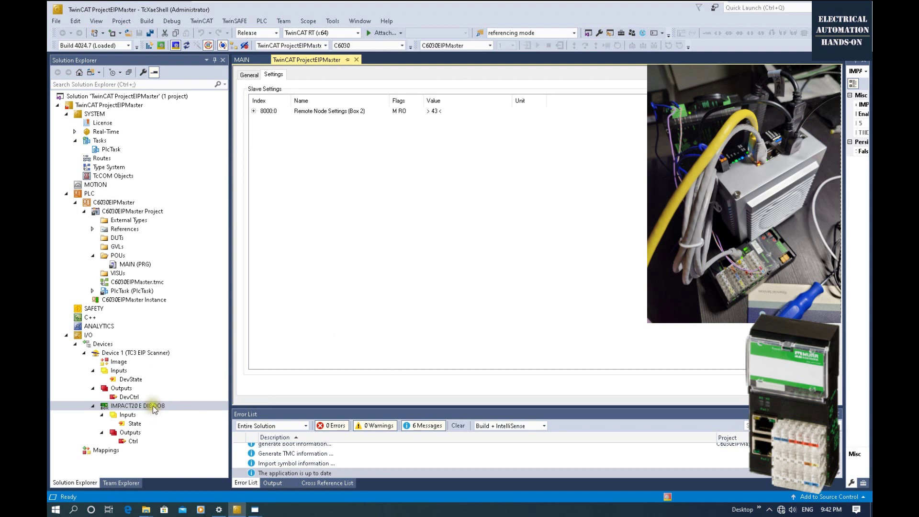
Append the EDS-defined I/O Connection to the IMPACT20 E DI8 DO8 and create the variables from the EDS Assembly Section
{"action": "right_click", "coordinate": [154, 406]}
{"action": "mouse_move", "coordinate": [290, 228]}
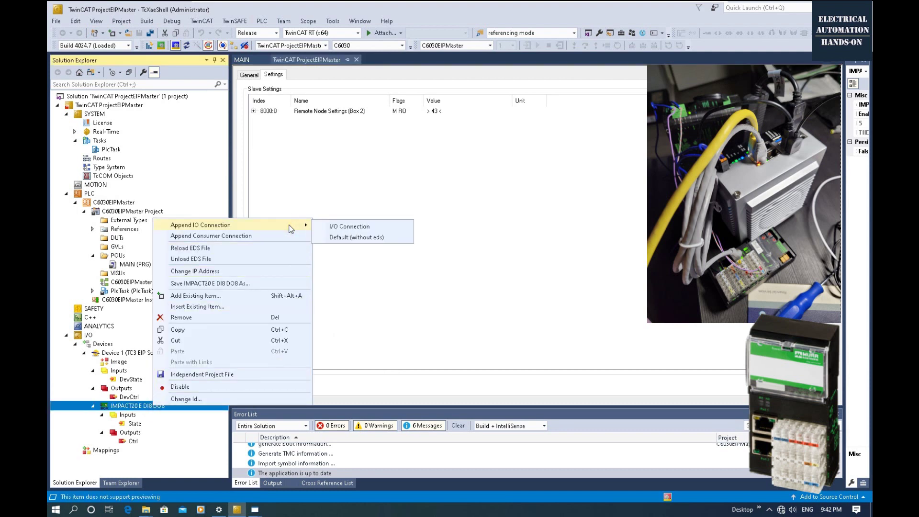
{"action": "left_click", "coordinate": [351, 228]}
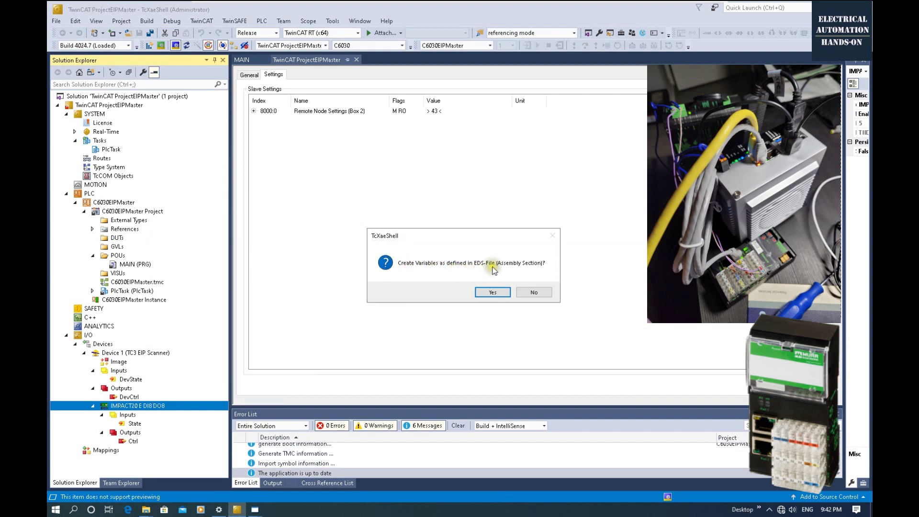
{"action": "left_click", "coordinate": [493, 291]}
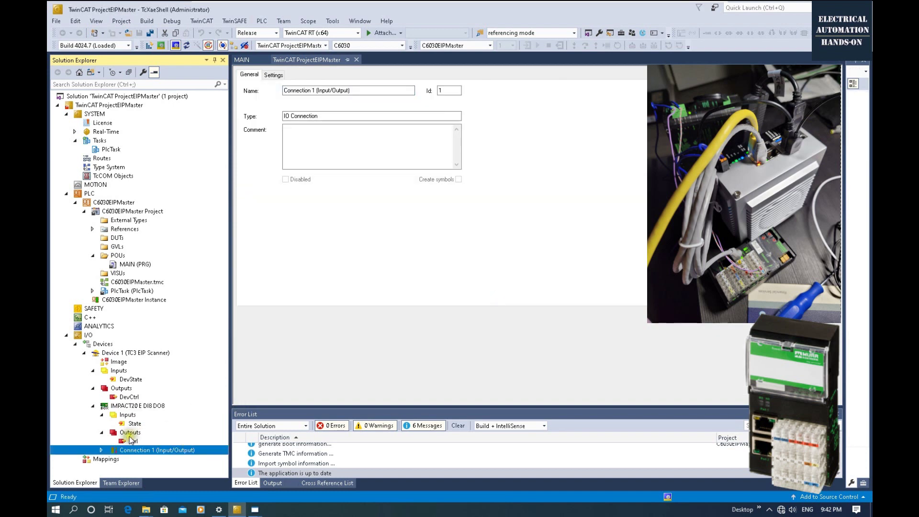
Examine Connection 1 (Input/Output) of the IMPACT20 box, including its input byte array and output byte variable
{"action": "left_click", "coordinate": [102, 450]}
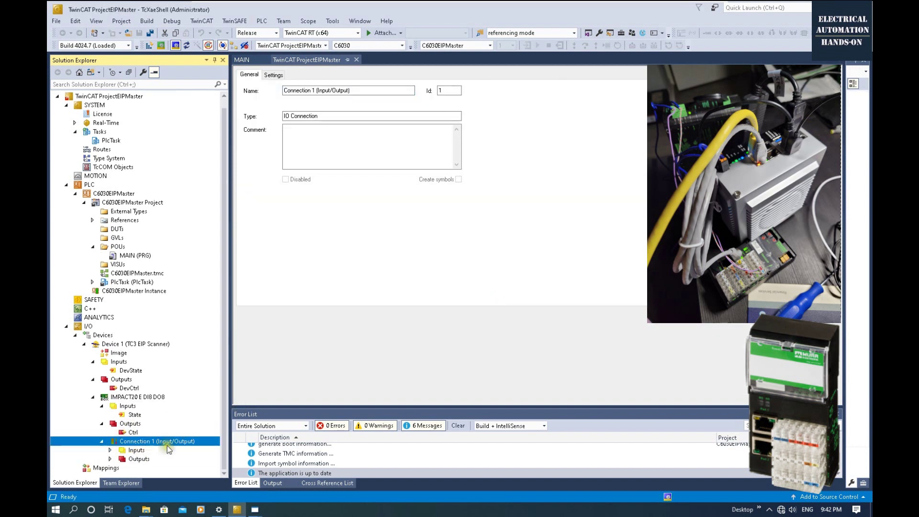
{"action": "left_click", "coordinate": [110, 450]}
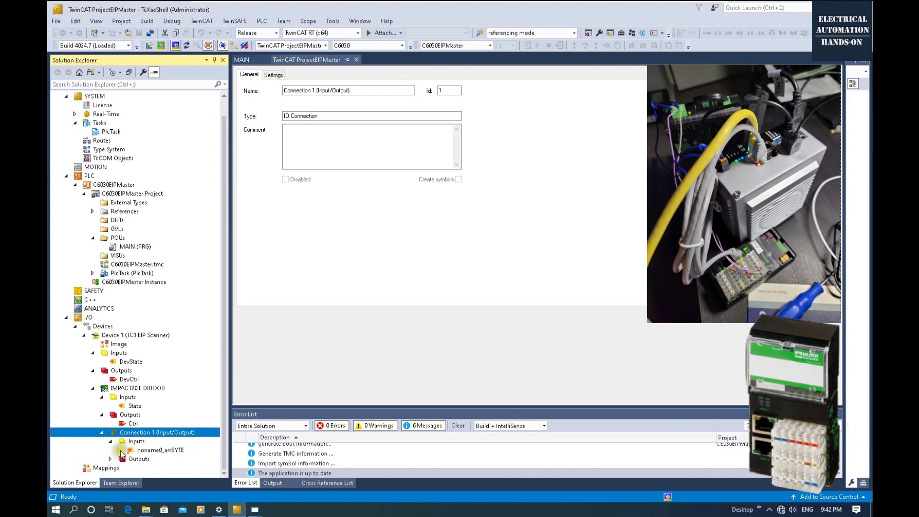
{"action": "left_click", "coordinate": [120, 450]}
{"action": "left_click", "coordinate": [111, 467]}
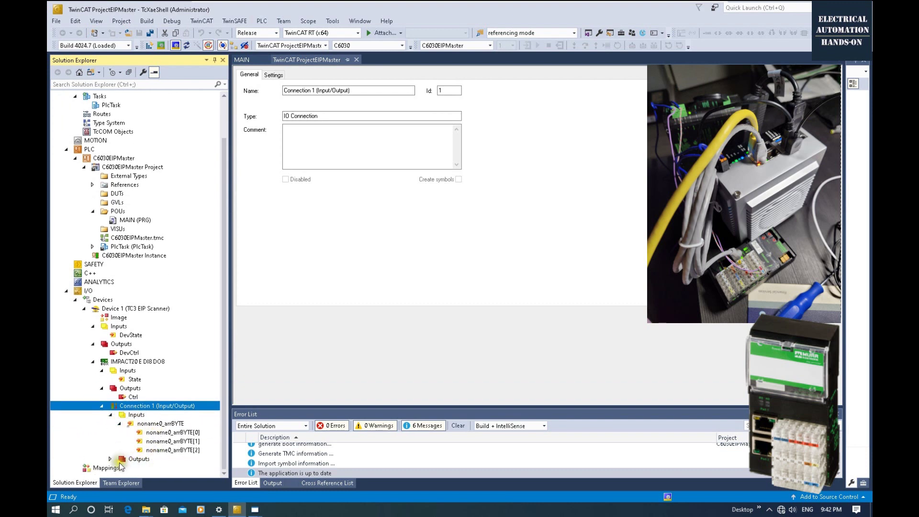
{"action": "left_click", "coordinate": [142, 459]}
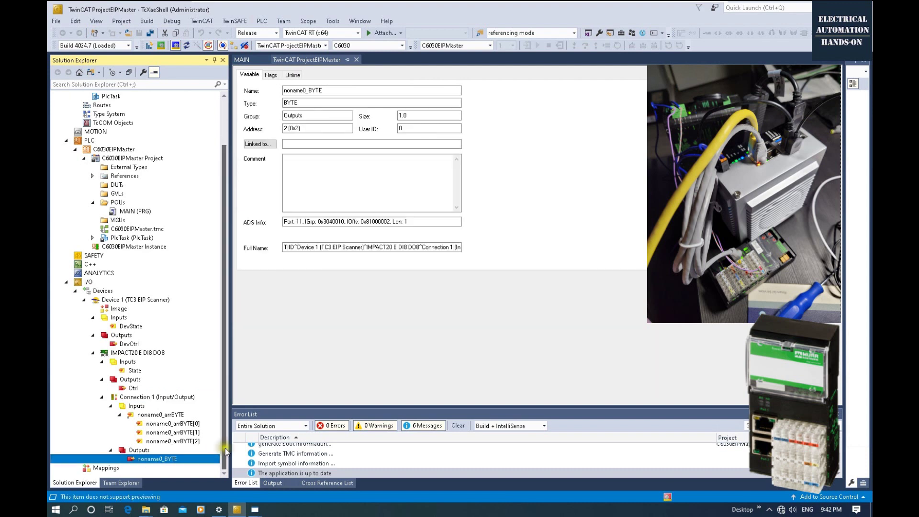
{"action": "left_click", "coordinate": [190, 424]}
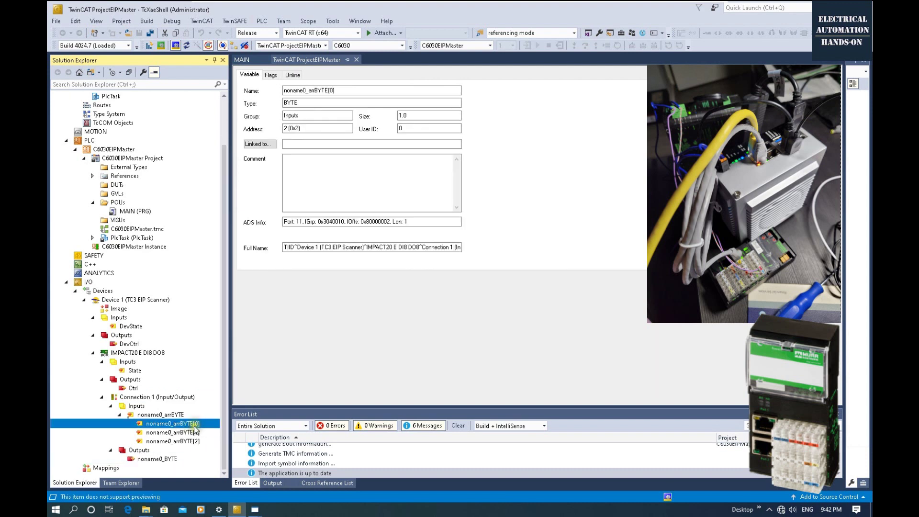
{"action": "left_click", "coordinate": [165, 459]}
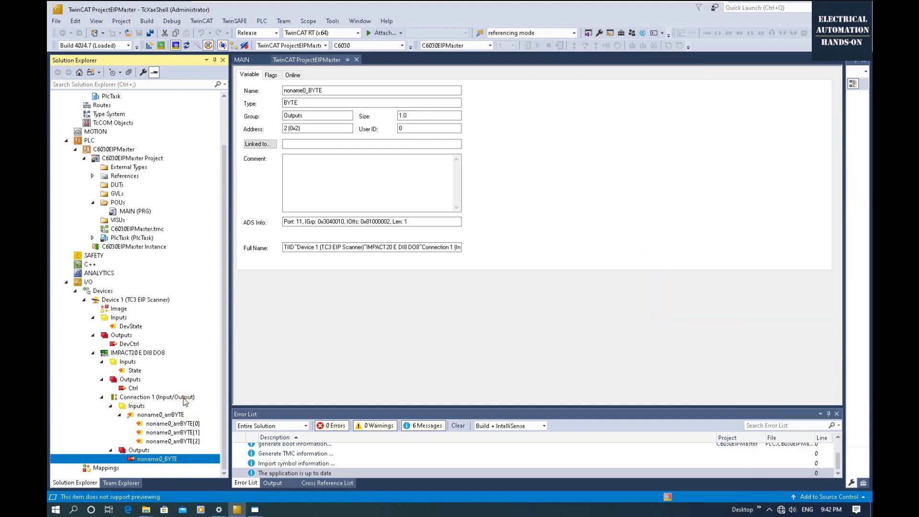
{"action": "left_click", "coordinate": [162, 398]}
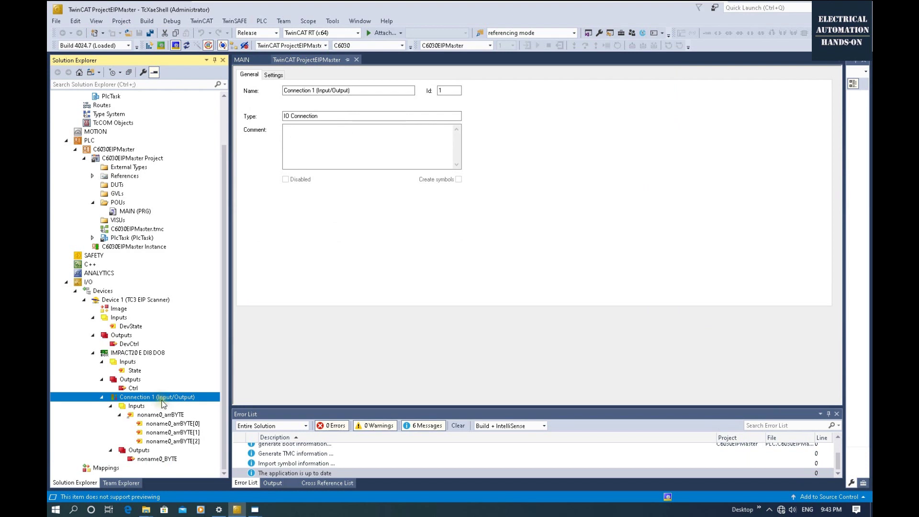
{"action": "left_click", "coordinate": [141, 399]}
{"action": "left_click", "coordinate": [139, 400]}
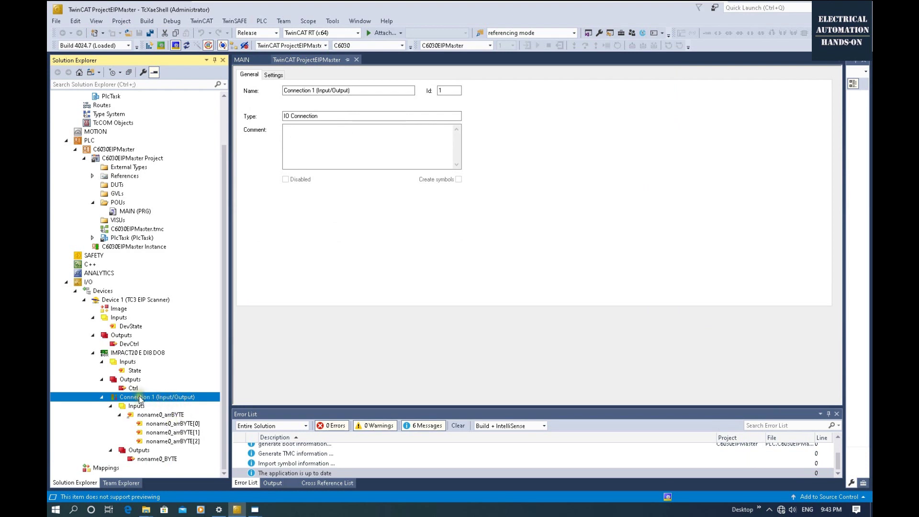
Add a global variable list named IO to the GVLs folder of the C6030EIPMaster Project
{"action": "left_click", "coordinate": [175, 424]}
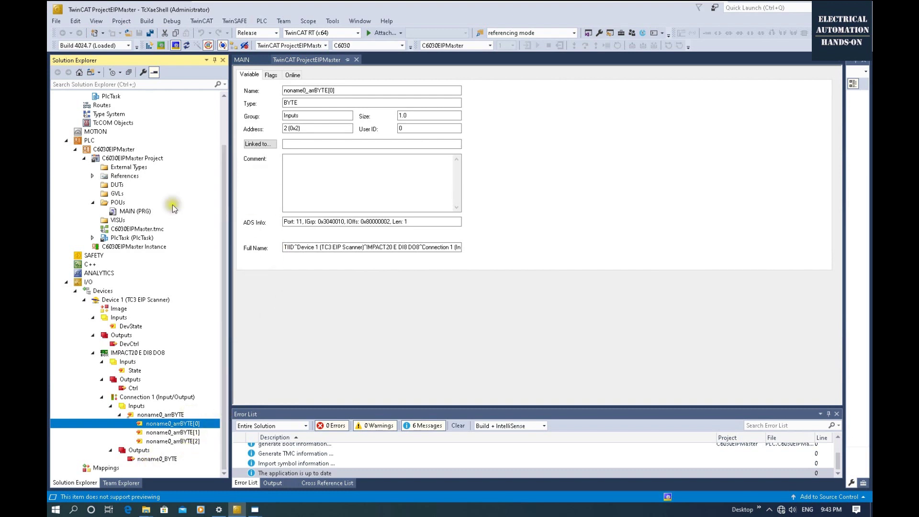
{"action": "scroll", "coordinate": [143, 204], "scroll_direction": "up", "scroll_amount": 2}
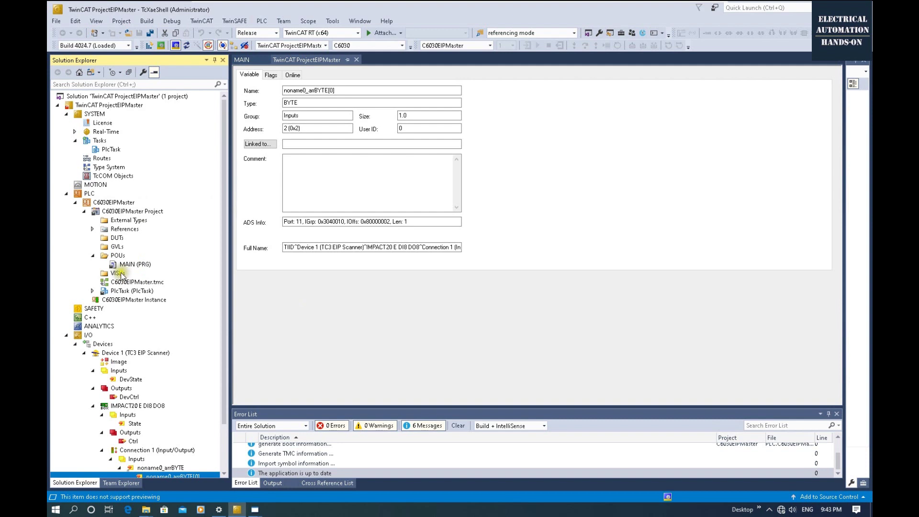
{"action": "left_click", "coordinate": [117, 249]}
{"action": "right_click", "coordinate": [117, 250]}
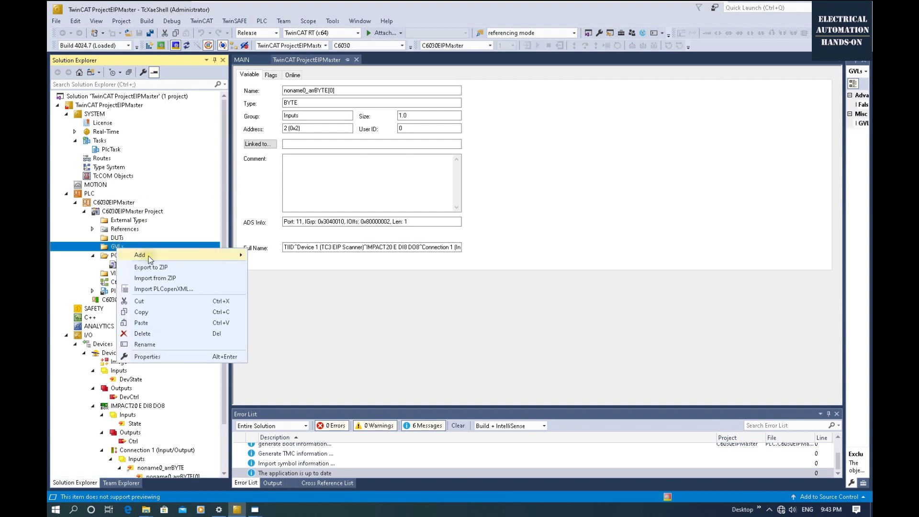
{"action": "mouse_move", "coordinate": [149, 256]}
{"action": "left_click", "coordinate": [273, 289]}
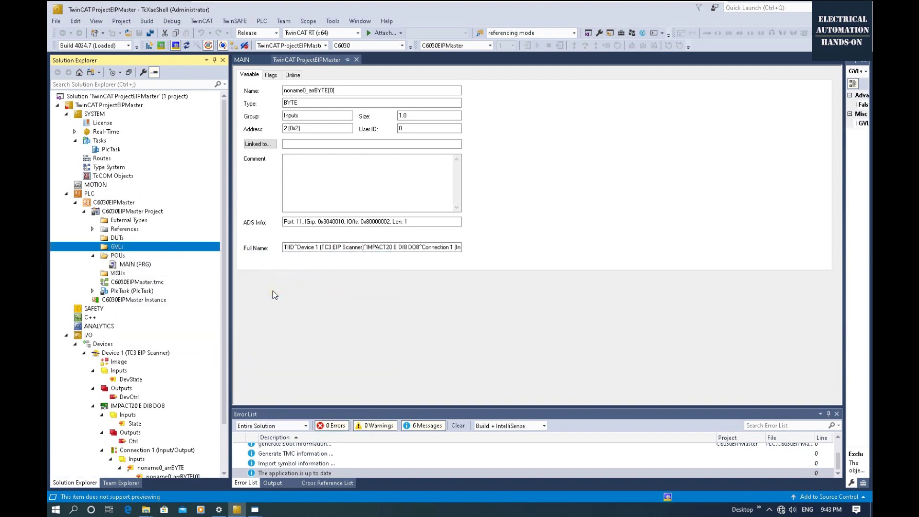
{"action": "type", "text": "IO"}
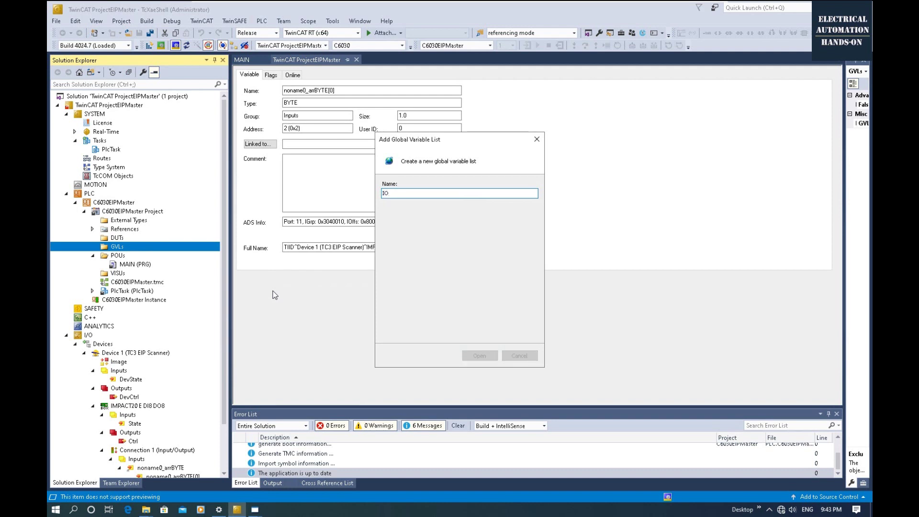
{"action": "left_click", "coordinate": [479, 355]}
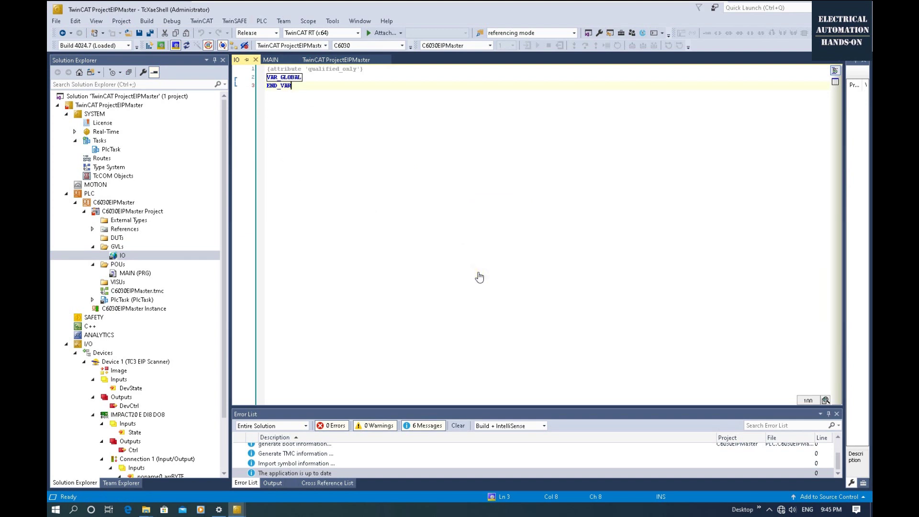
Declare the global input variable InpByteMurr AT %I* : BYTE; in the IO list
{"action": "left_click", "coordinate": [325, 77]}
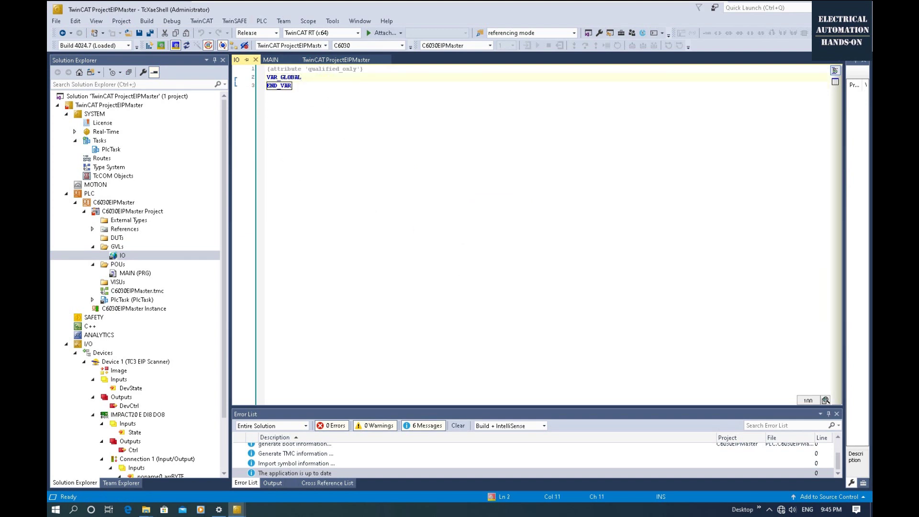
{"action": "key", "text": "Return"}
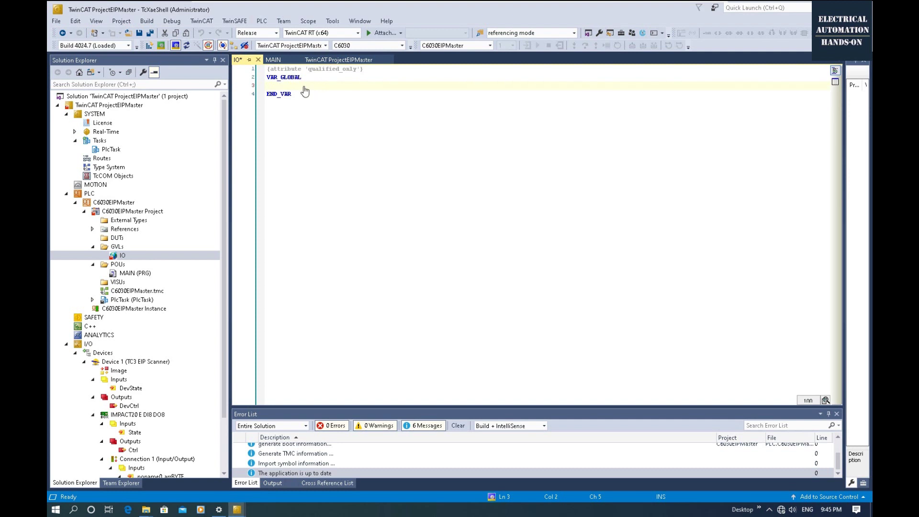
{"action": "type", "text": "InpByteMurr"}
{"action": "type", "text": "BYTE;"}
{"action": "key", "text": "Return"}
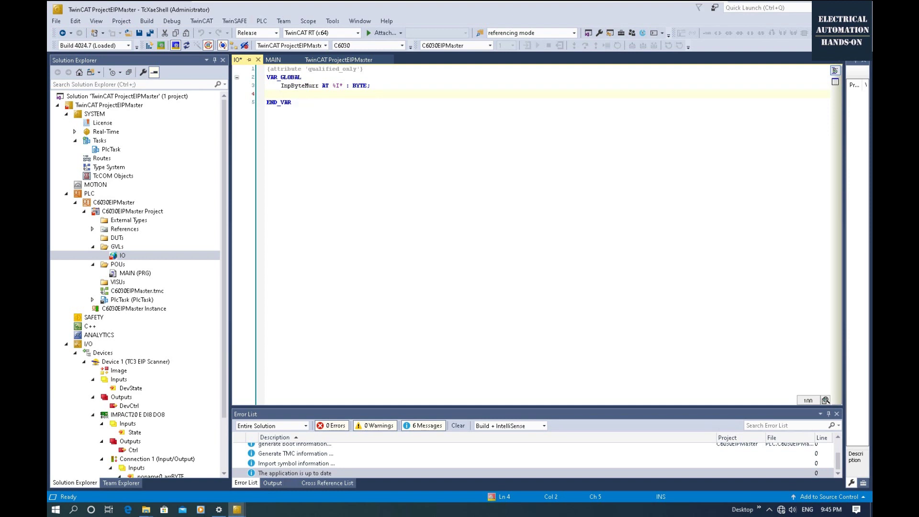
Declare the global output variable OutByteMurr AT %Q* : BYTE; below the input variable, separated by a blank line
{"action": "key", "text": "Return"}
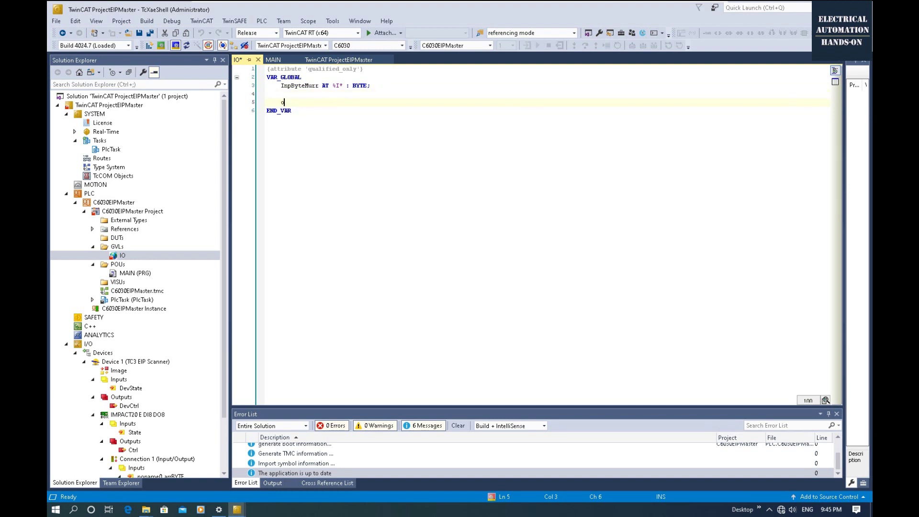
{"action": "key", "text": "BackSpace"}
{"action": "type", "text": "OutByteMurr AT %Q*"}
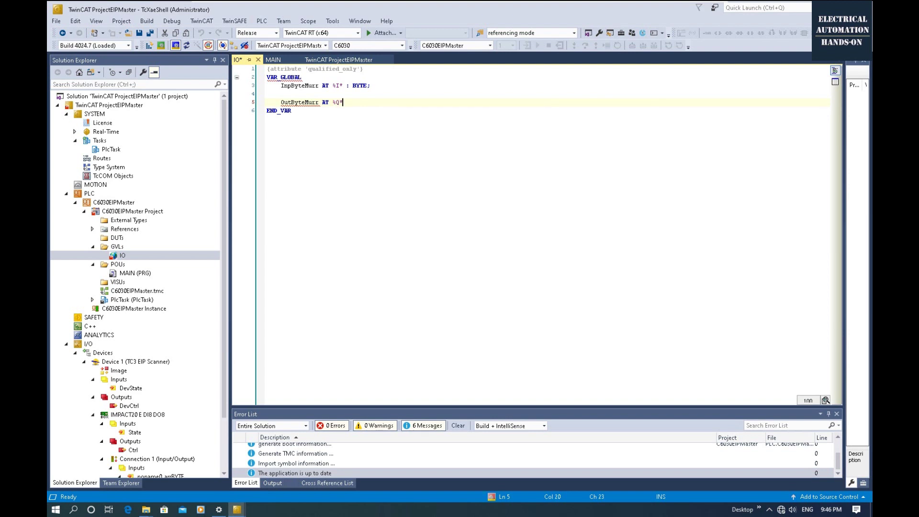
{"action": "type", "text": "YTE;"}
{"action": "key", "text": "Down"}
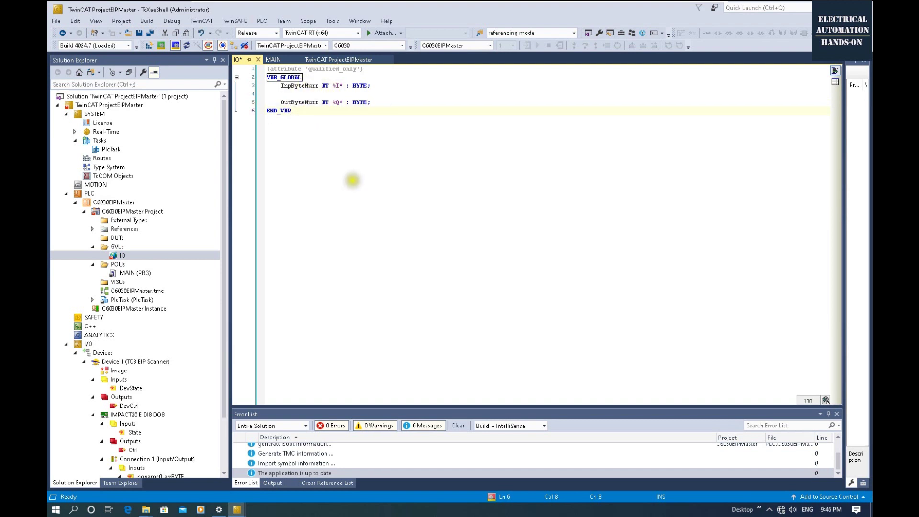
{"action": "left_click", "coordinate": [159, 389]}
{"action": "scroll", "coordinate": [159, 389], "scroll_direction": "down", "scroll_amount": 3}
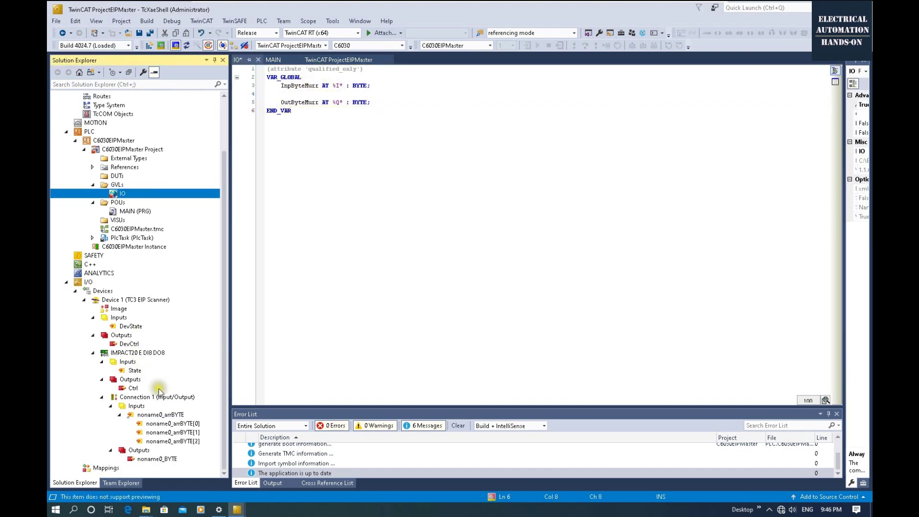
{"action": "left_click", "coordinate": [188, 423]}
{"action": "right_click", "coordinate": [187, 423]}
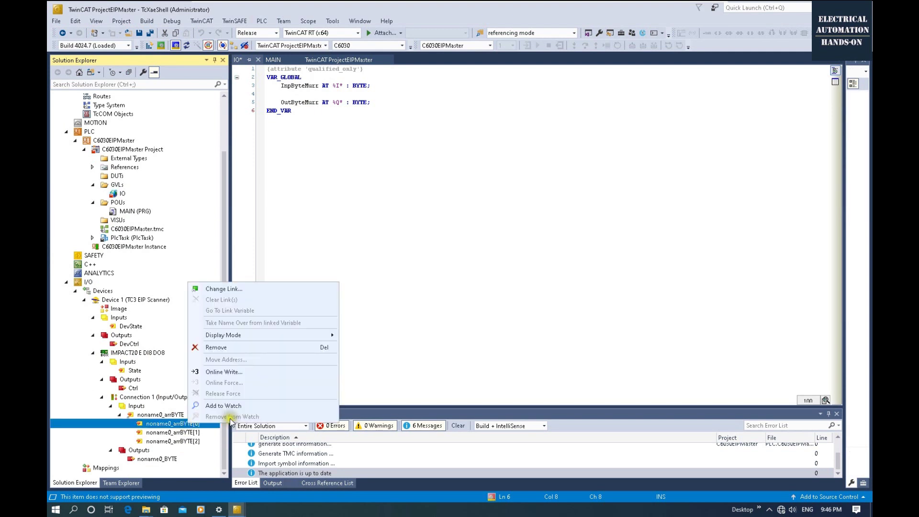
{"action": "left_click", "coordinate": [242, 292]}
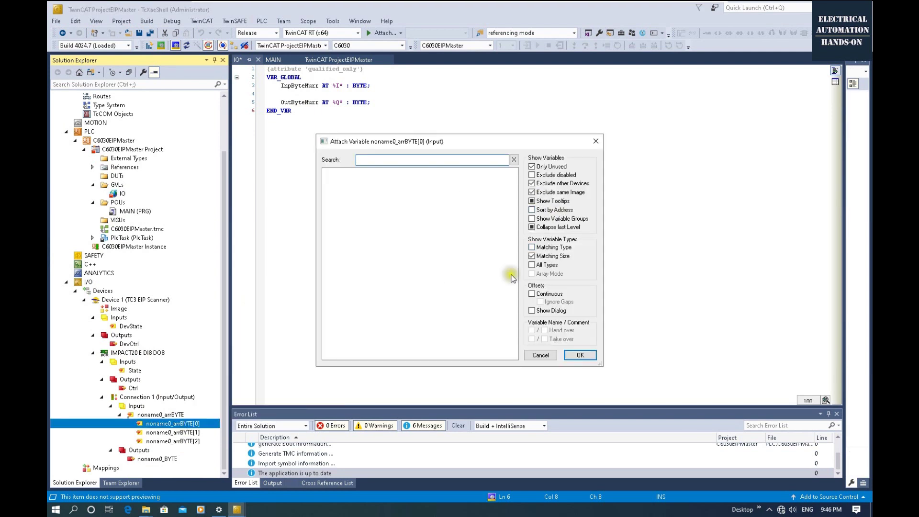
{"action": "left_click", "coordinate": [596, 141]}
Build the TwinCAT ProjectEIPMaster solution so the declared IO variables can be linked
{"action": "left_click_drag", "start_coordinate": [227, 196], "coordinate": [225, 141]}
{"action": "left_click", "coordinate": [175, 96]}
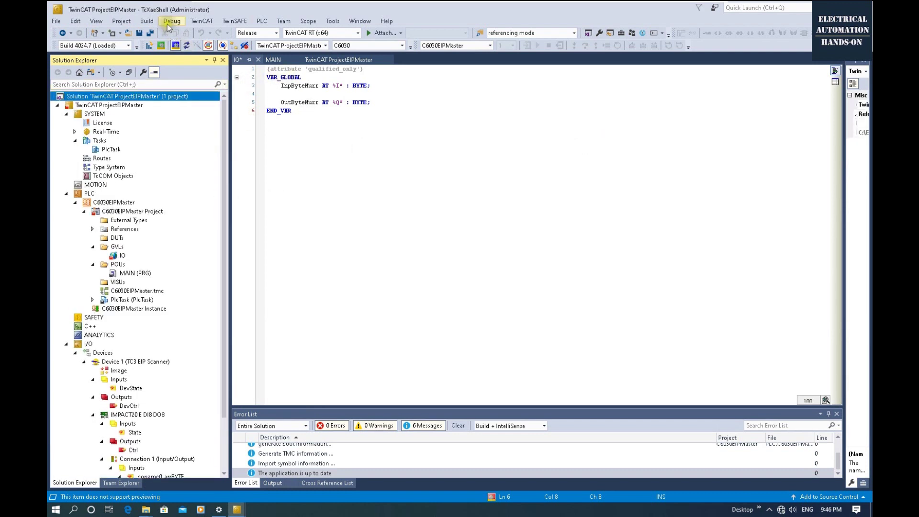
{"action": "left_click", "coordinate": [153, 22]}
{"action": "left_click", "coordinate": [153, 22]}
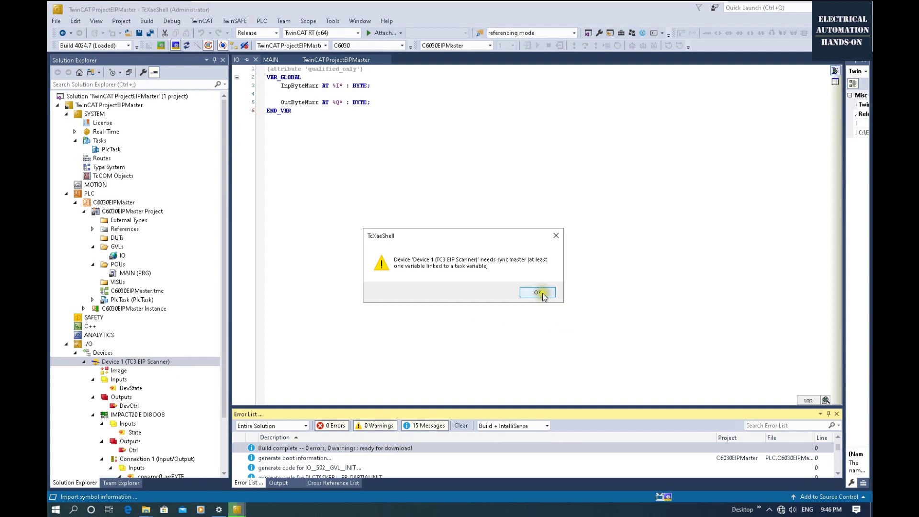
{"action": "left_click", "coordinate": [540, 293]}
Link the Connection 1 input noname0_arrBYTE[0] to the PLC variable IO.InpByteMurr
{"action": "left_click_drag", "start_coordinate": [222, 332], "coordinate": [222, 385]}
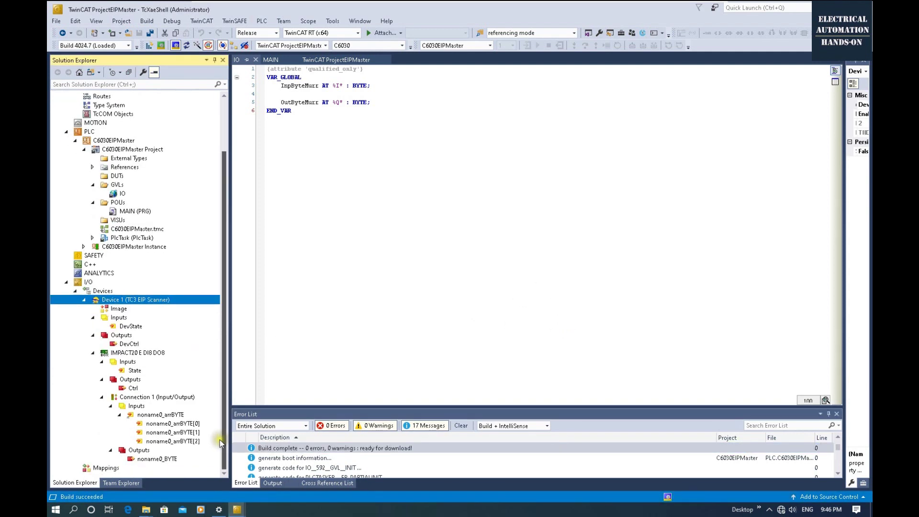
{"action": "left_click", "coordinate": [185, 424]}
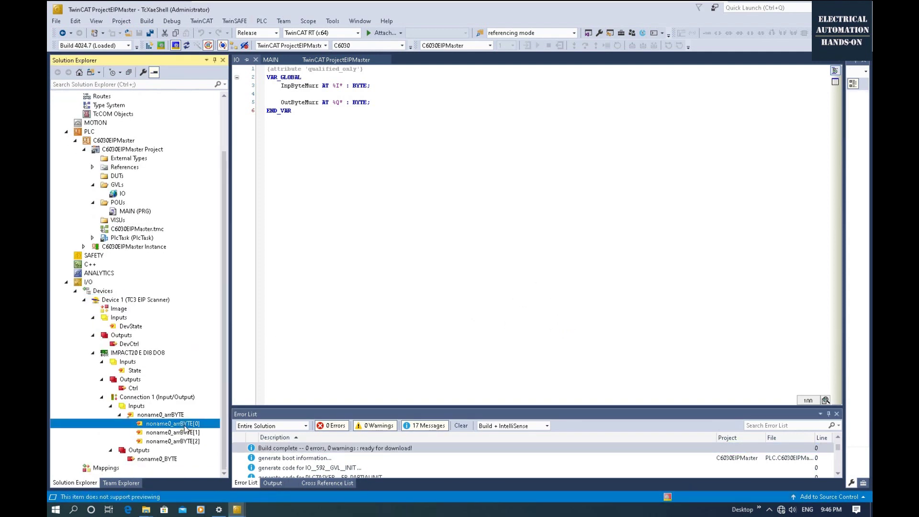
{"action": "right_click", "coordinate": [185, 427]}
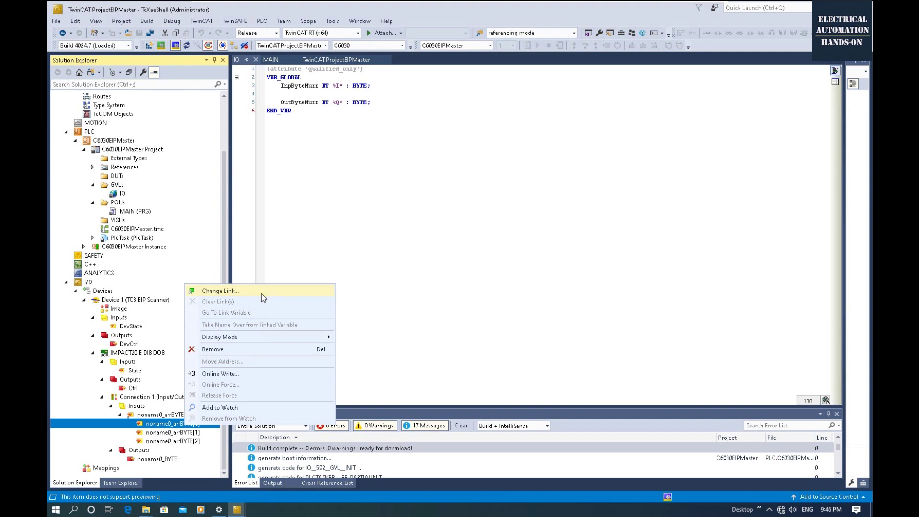
{"action": "left_click", "coordinate": [159, 425]}
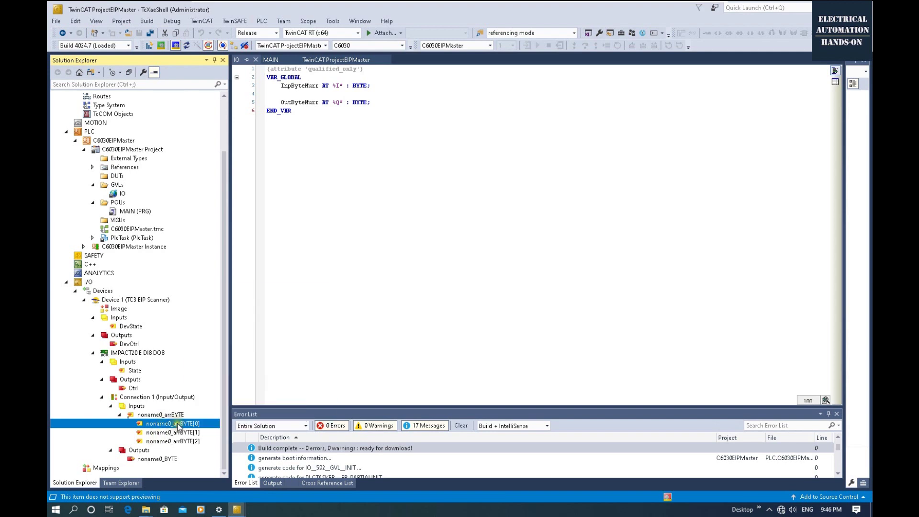
{"action": "double_click", "coordinate": [179, 425]}
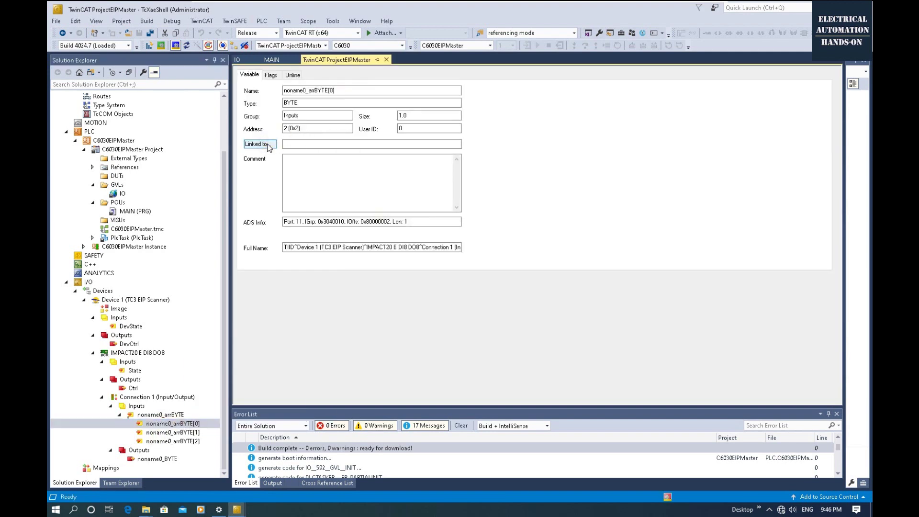
{"action": "left_click", "coordinate": [267, 145]}
{"action": "left_click", "coordinate": [471, 196]}
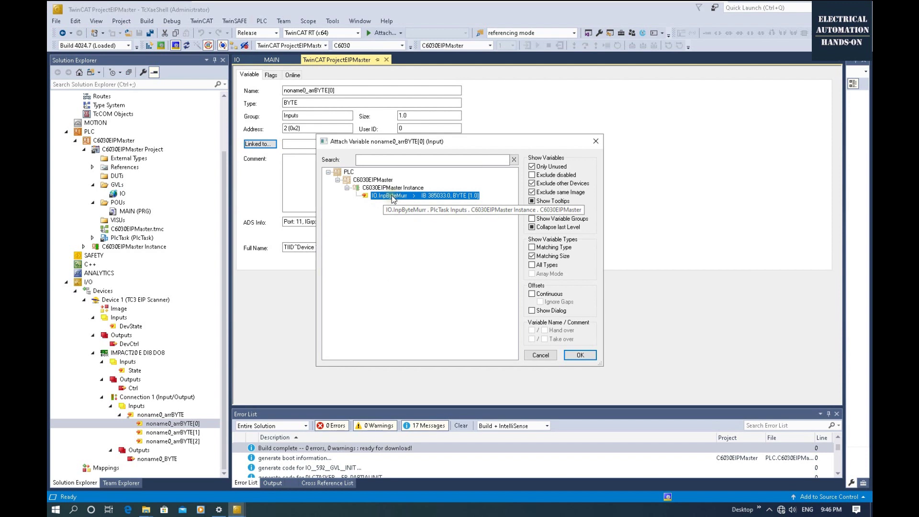
{"action": "left_click", "coordinate": [403, 196]}
{"action": "left_click", "coordinate": [574, 355]}
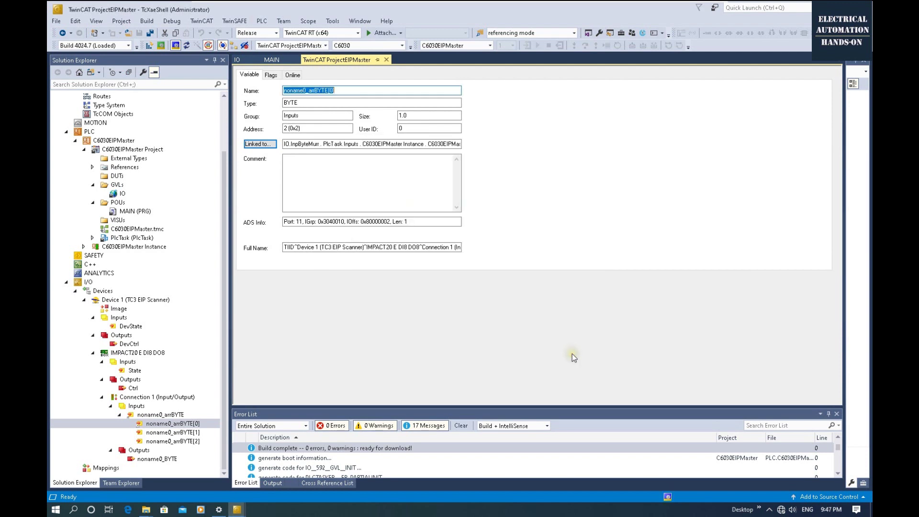
Link the Connection 1 output noname0_BYTE to the PLC variable IO.OutByteMurr
{"action": "double_click", "coordinate": [156, 459]}
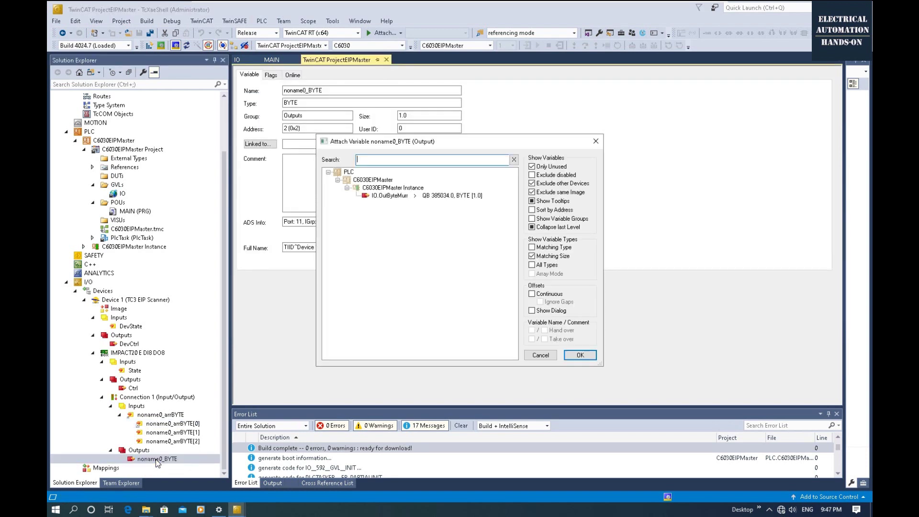
{"action": "left_click", "coordinate": [596, 142]}
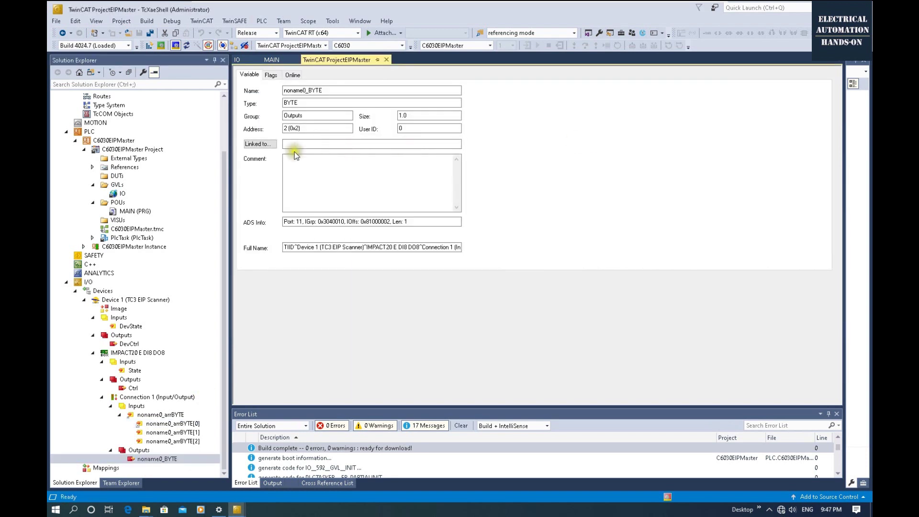
{"action": "left_click", "coordinate": [258, 144]}
{"action": "left_click", "coordinate": [422, 196]}
{"action": "left_click", "coordinate": [397, 197]}
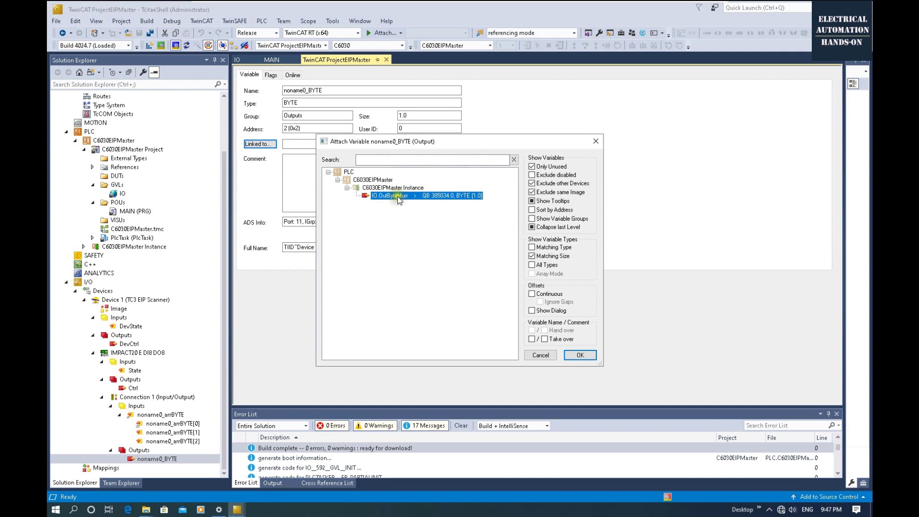
{"action": "left_click", "coordinate": [460, 197]}
{"action": "left_click", "coordinate": [580, 354]}
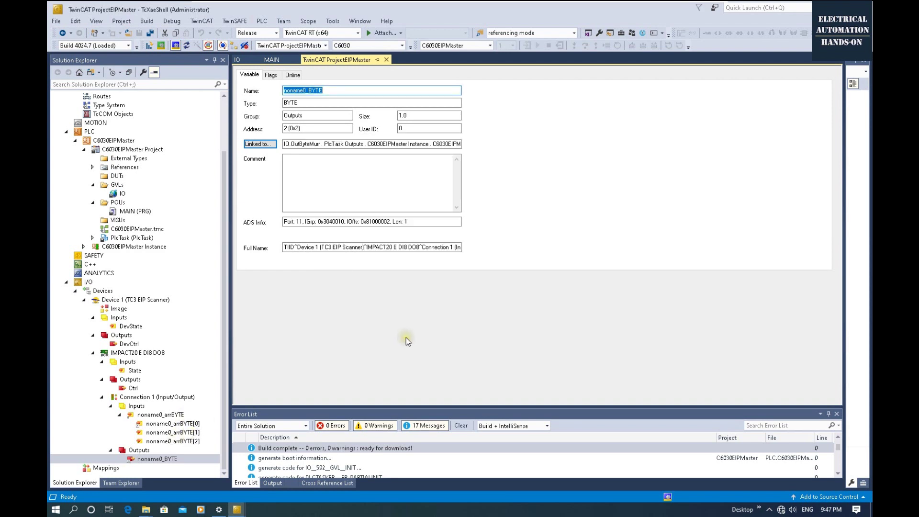
Activate the TwinCAT ProjectEIPMaster configuration on the C6030 target with PLC boot project autostart enabled
{"action": "left_click_drag", "start_coordinate": [227, 231], "coordinate": [220, 166]}
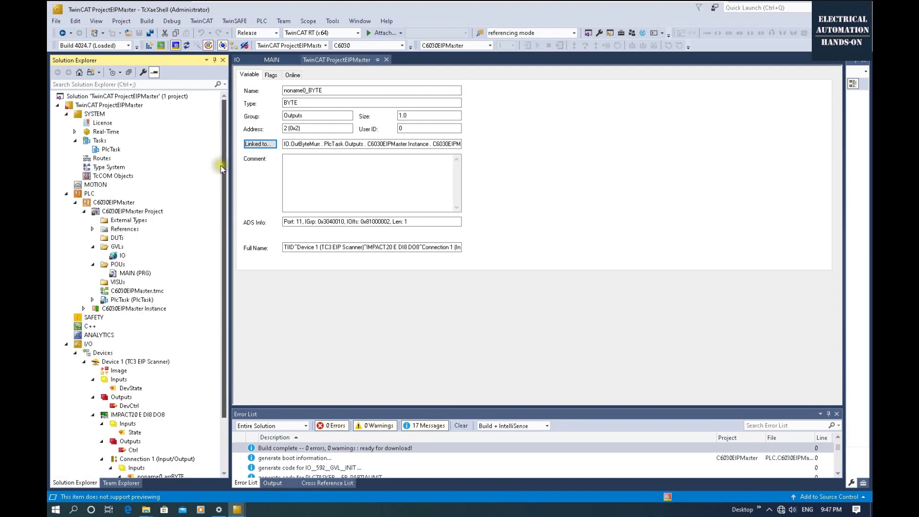
{"action": "left_click", "coordinate": [133, 97]}
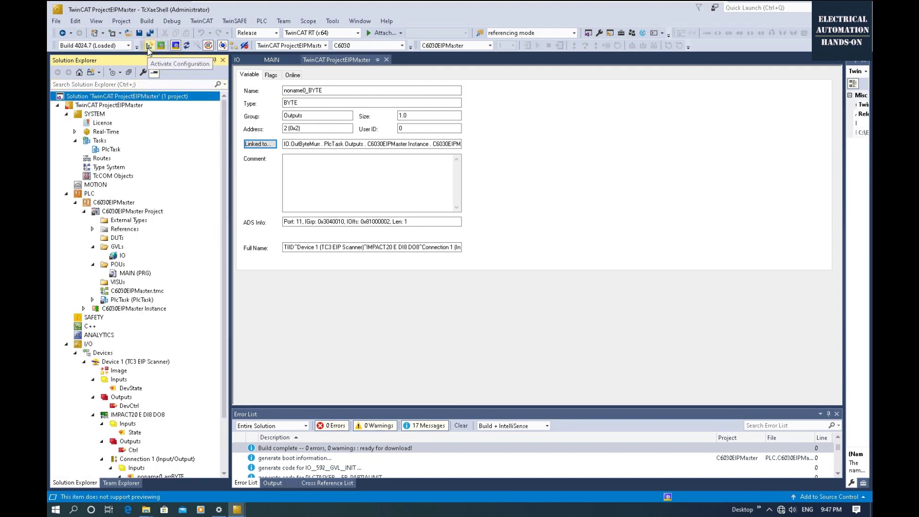
{"action": "left_click", "coordinate": [150, 50]}
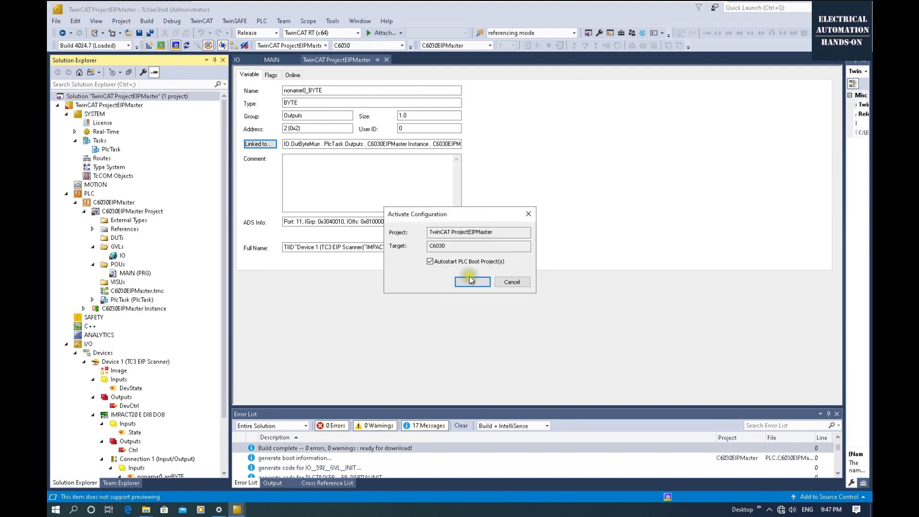
{"action": "left_click", "coordinate": [470, 282]}
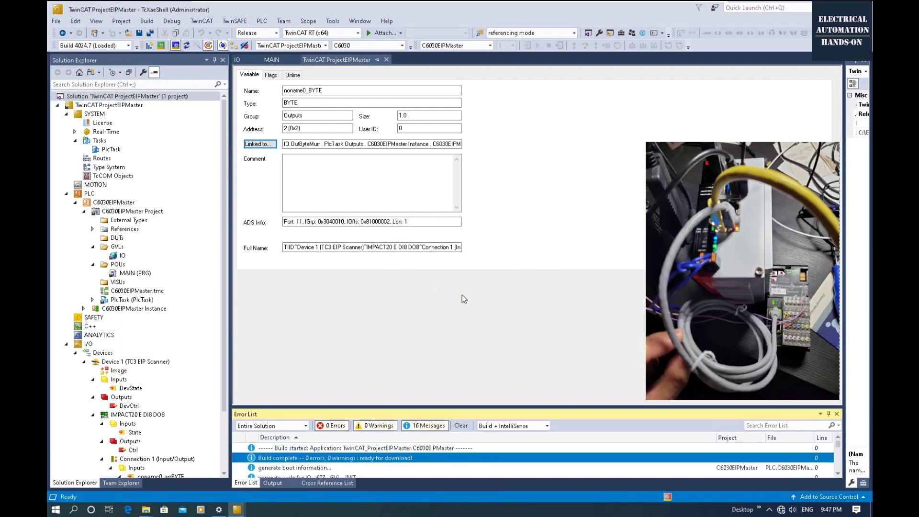
Open the IO variable list, log in to the C6030EIPMaster PLC and select the online value of OutByteMurr
{"action": "double_click", "coordinate": [122, 255]}
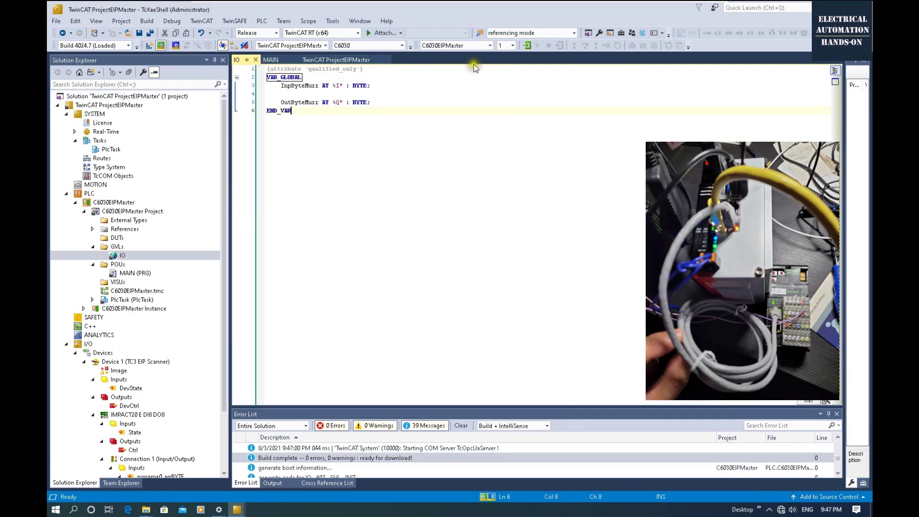
{"action": "left_click", "coordinate": [526, 46]}
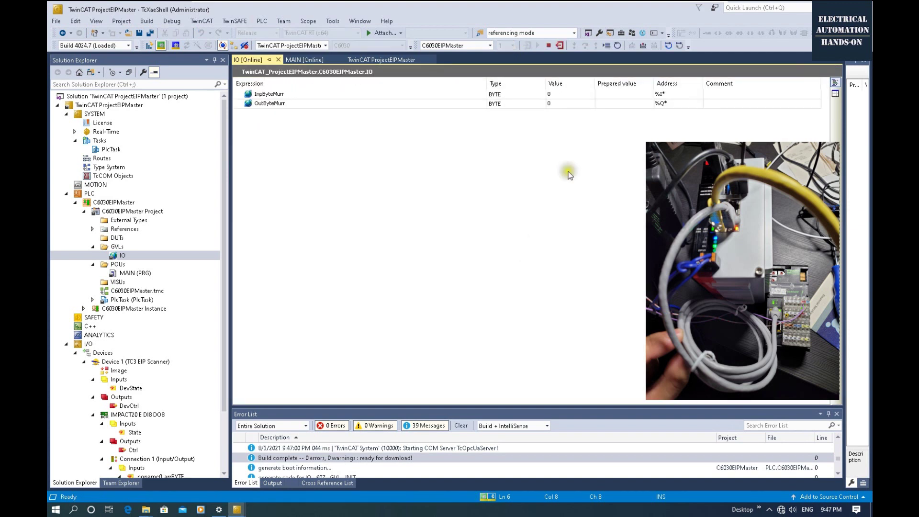
{"action": "left_click", "coordinate": [570, 103]}
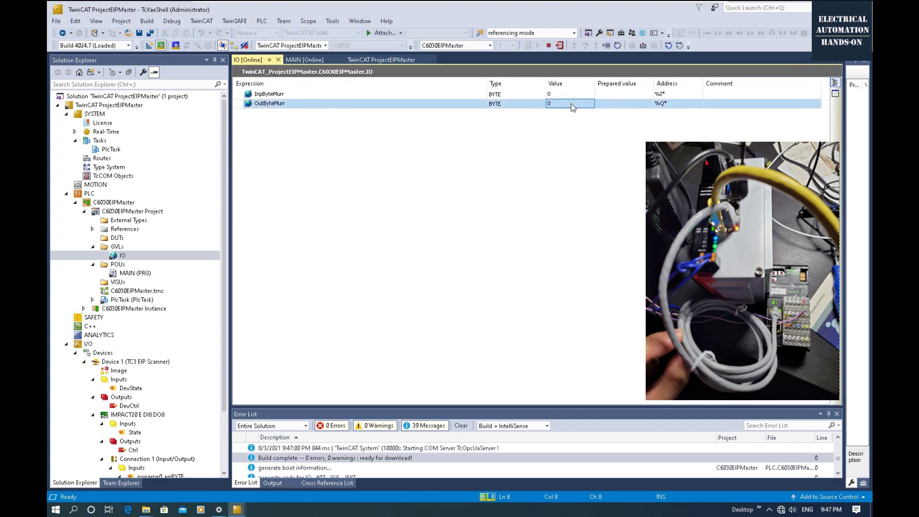
Prepare the value 2 for OutByteMurr in the online IO variable list and write it to the PLC
{"action": "left_click", "coordinate": [606, 105]}
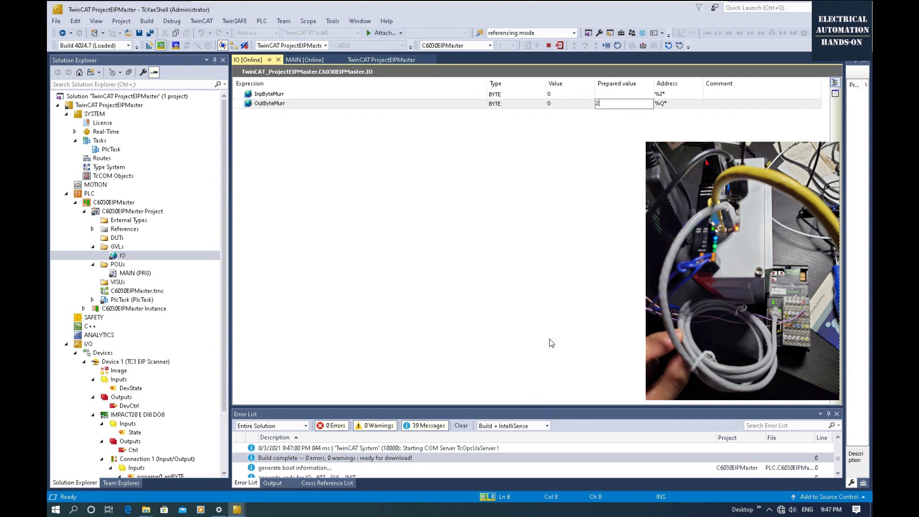
{"action": "key", "text": "ctrl+F7"}
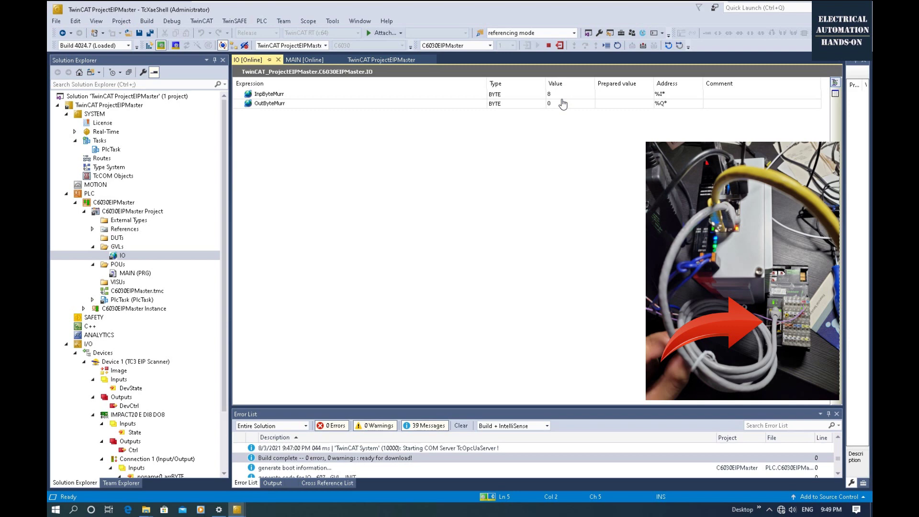
Check the online value of the slave's Connection 1 input noname0_arrBYTE[0]
{"action": "scroll", "coordinate": [200, 393], "scroll_direction": "down", "scroll_amount": 2}
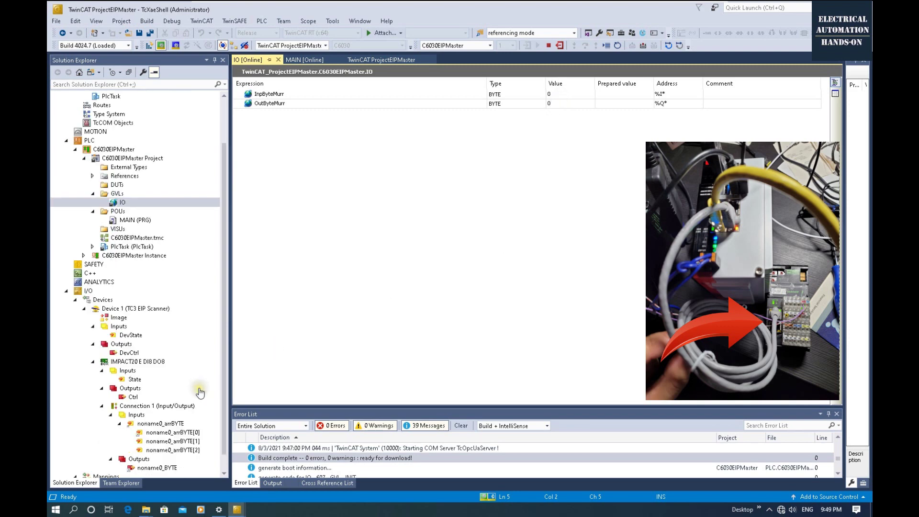
{"action": "scroll", "coordinate": [200, 393], "scroll_direction": "down", "scroll_amount": 1}
{"action": "left_click", "coordinate": [172, 405]}
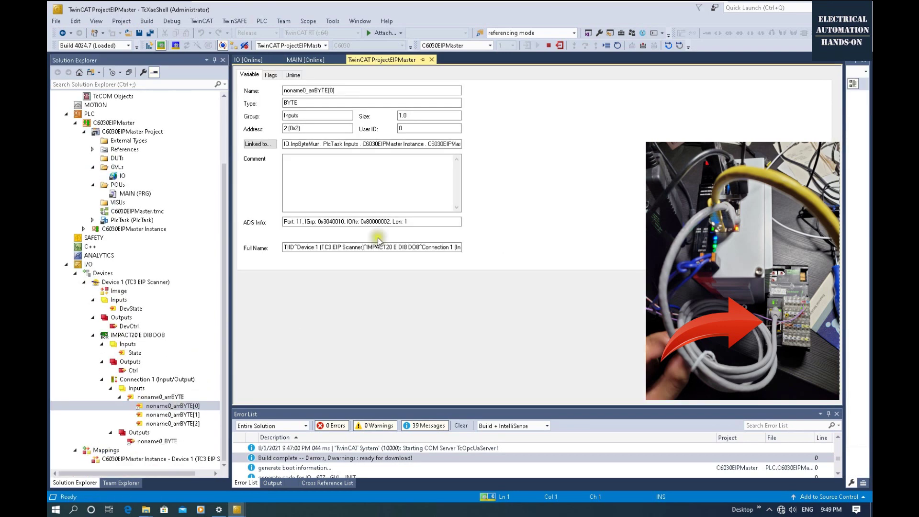
{"action": "left_click", "coordinate": [292, 74]}
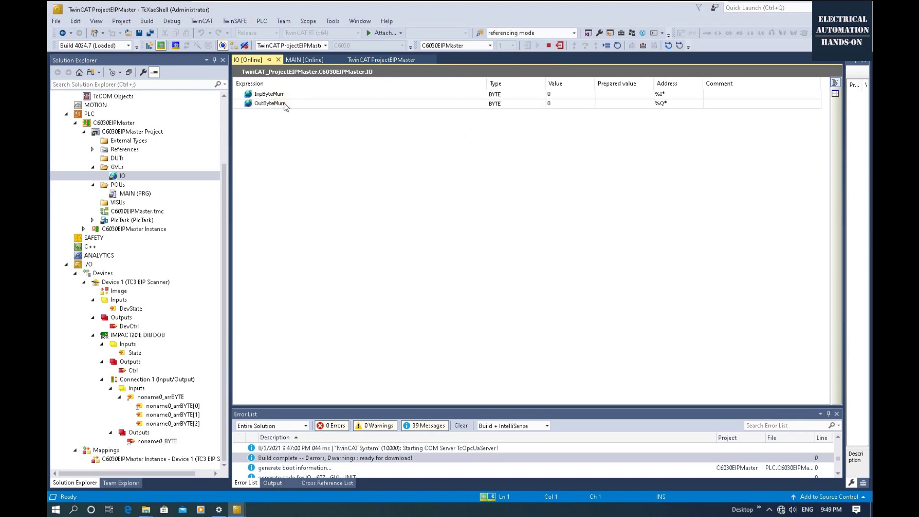
Log out of the PLC and add the statement IO.OutByteMurr.0 := IO.InpByteMurr.2; to the MAIN program body
{"action": "left_click", "coordinate": [559, 45]}
{"action": "left_click", "coordinate": [470, 257]}
{"action": "left_click", "coordinate": [327, 186]}
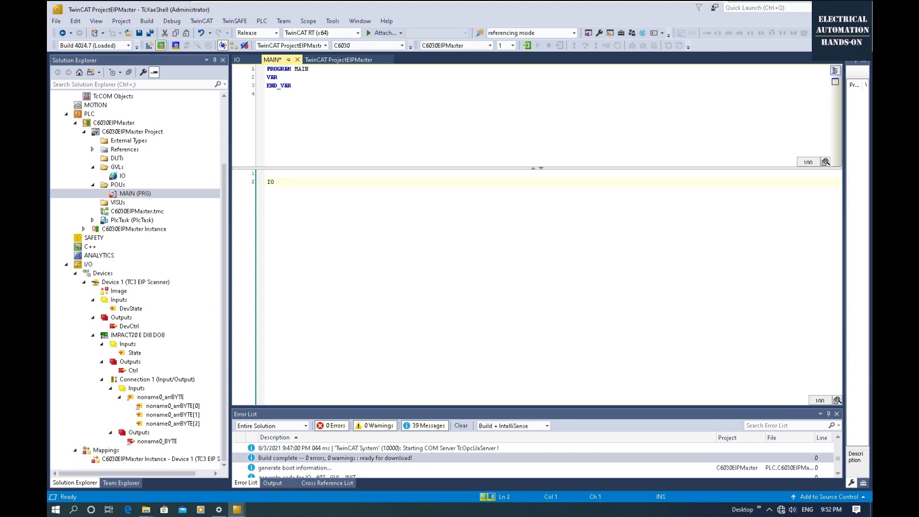
{"action": "type", "text": "."}
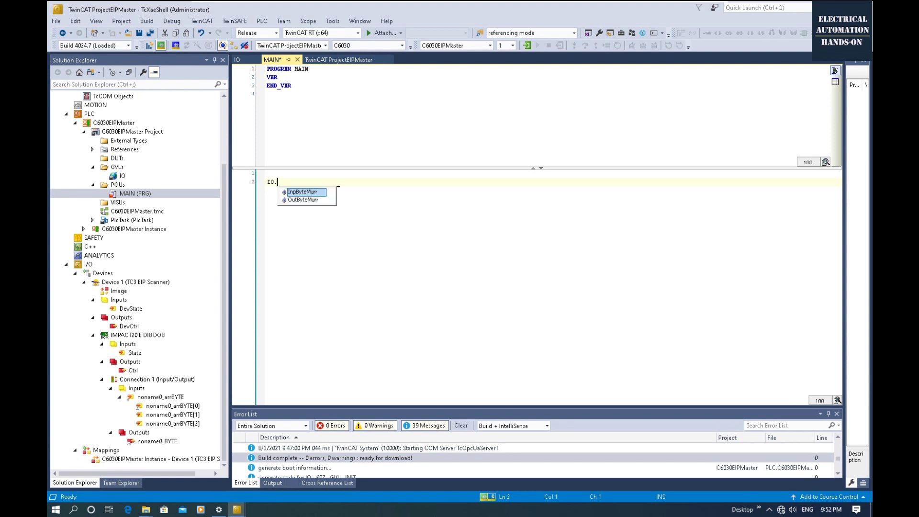
{"action": "double_click", "coordinate": [305, 201]}
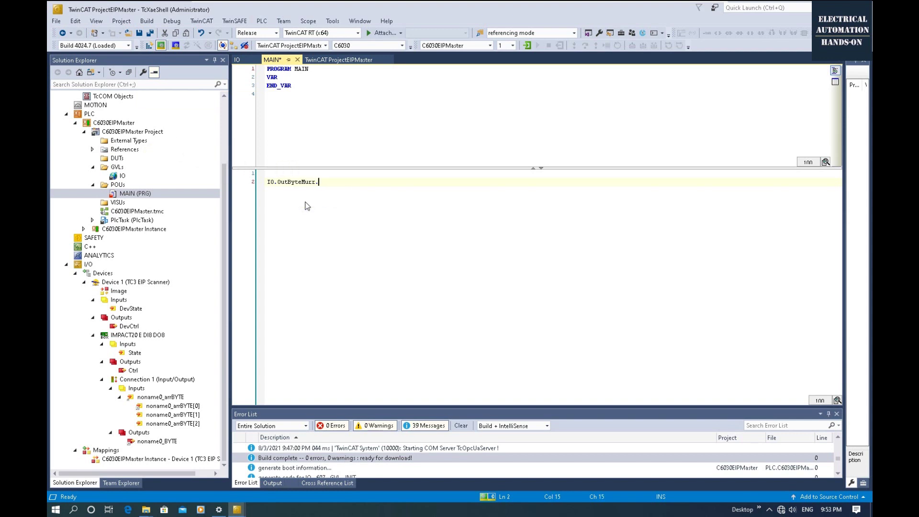
{"action": "type", "text": ".0 :="}
{"action": "type", "text": "IO."}
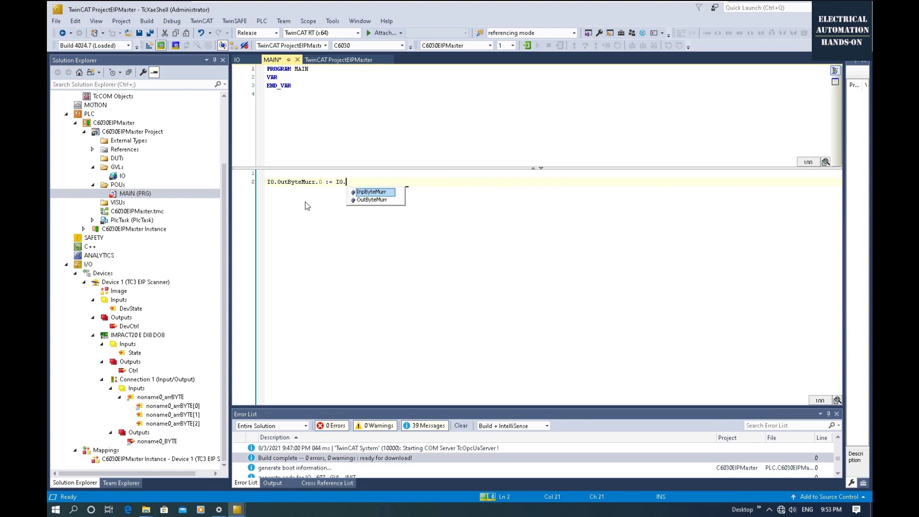
{"action": "double_click", "coordinate": [371, 192]}
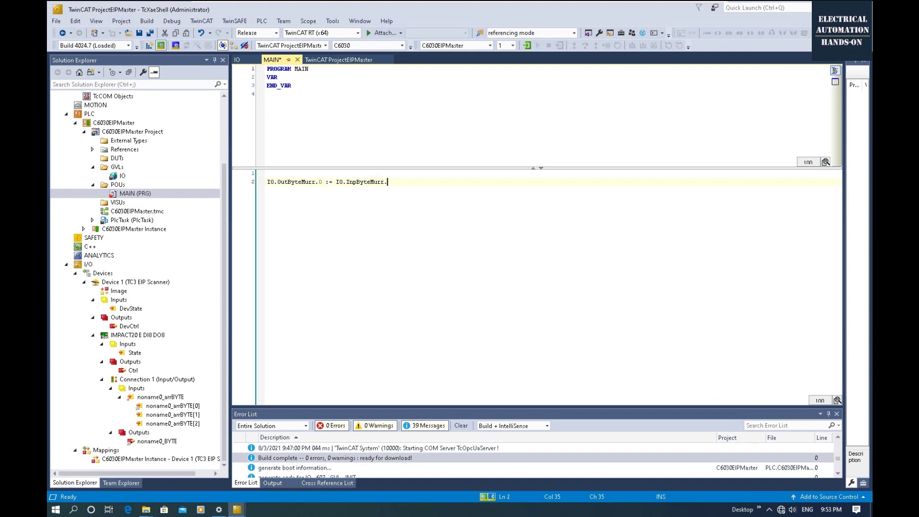
{"action": "type", "text": ".2"}
Declare the variable bTag : BOOL in the VAR block of MAIN
{"action": "left_click", "coordinate": [338, 77]}
{"action": "key", "text": "Return"}
{"action": "key", "text": "Return"}
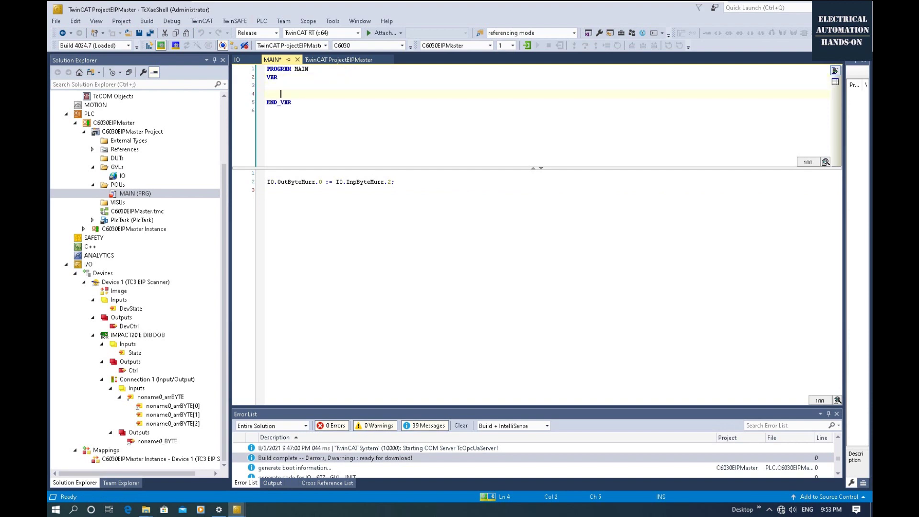
{"action": "type", "text": "bTag : BOOL;"}
Insert the statement bTag := IO.InpByteMurr.0; above the existing assignment in MAIN and save the program
{"action": "left_click", "coordinate": [423, 197]}
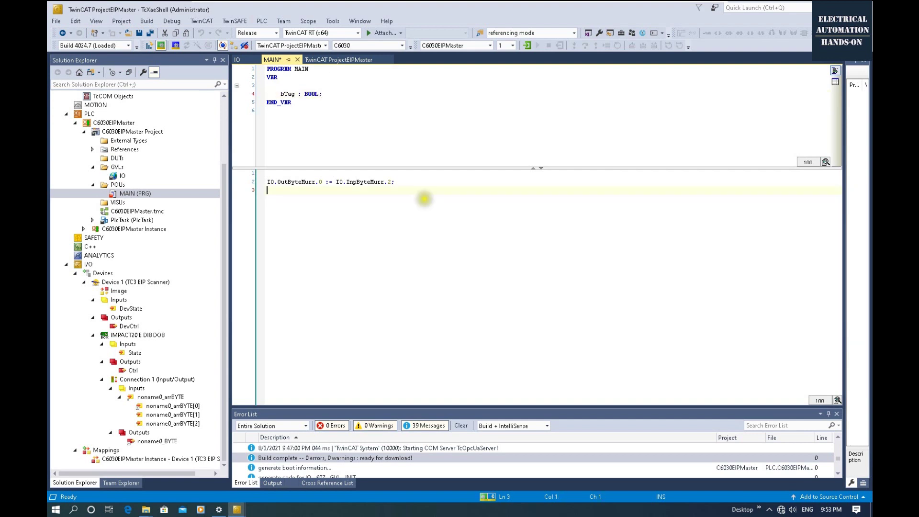
{"action": "left_click", "coordinate": [402, 182]}
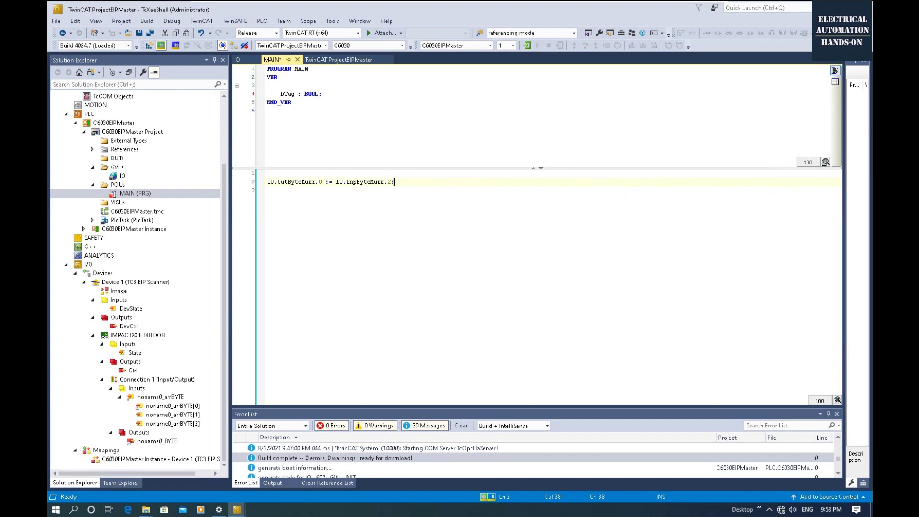
{"action": "left_click_drag", "start_coordinate": [393, 182], "coordinate": [337, 184]}
{"action": "key", "text": "ctrl+c"}
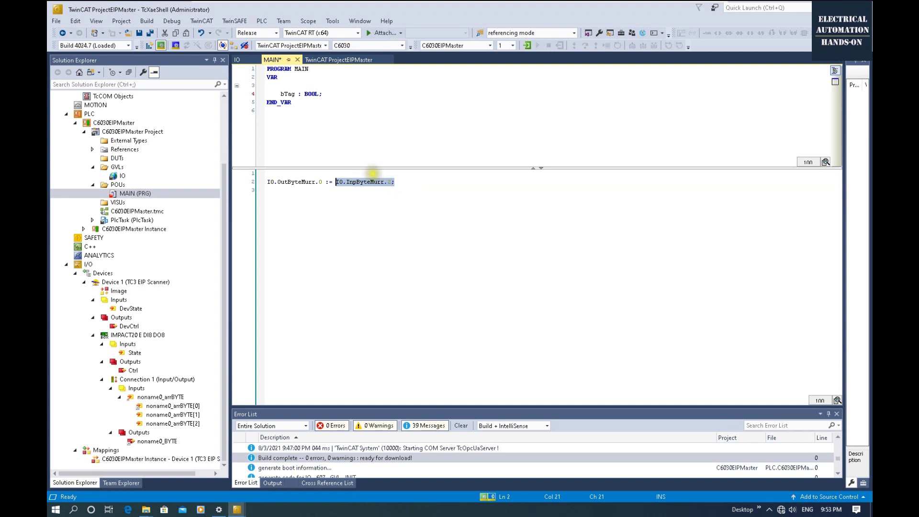
{"action": "left_click", "coordinate": [372, 173]}
{"action": "key", "text": "Return"}
{"action": "type", "text": "bTag :="}
{"action": "key", "text": "ctrl+v"}
{"action": "key", "text": "BackSpace"}
{"action": "type", "text": "0"}
{"action": "key", "text": "ctrl+s"}
{"action": "key", "text": "Down"}
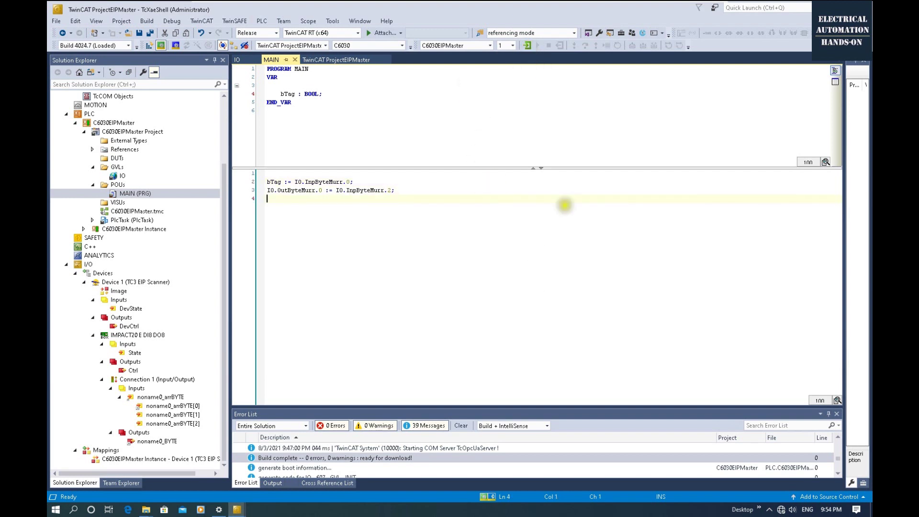
Log in to the PLC with online change and update the boot project
{"action": "key", "text": "ctrl+F8"}
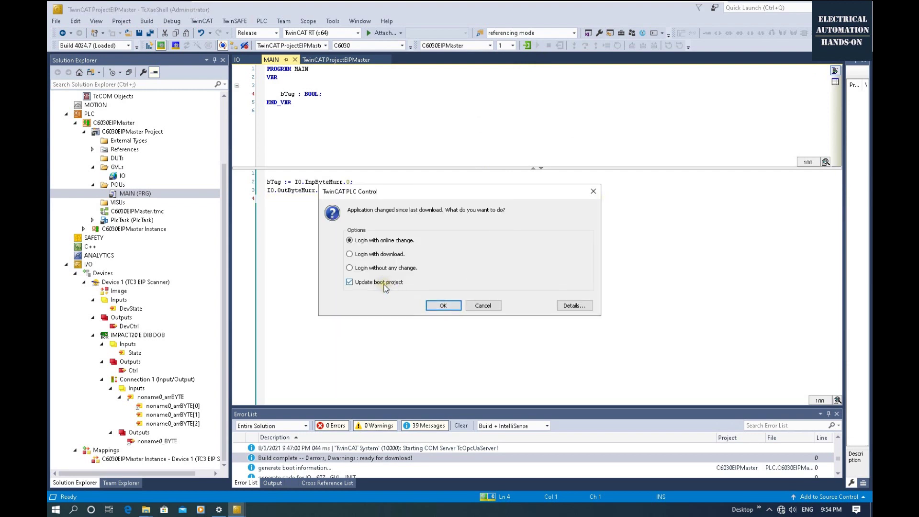
{"action": "left_click", "coordinate": [442, 305]}
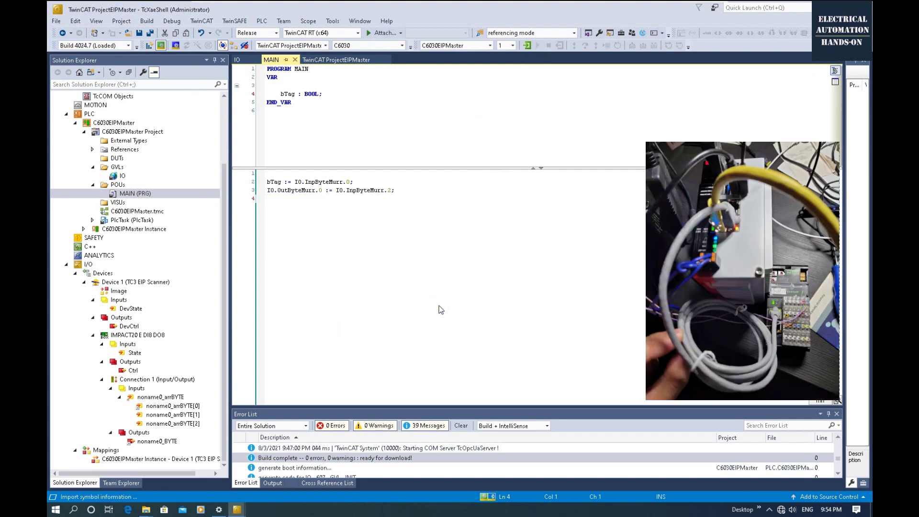
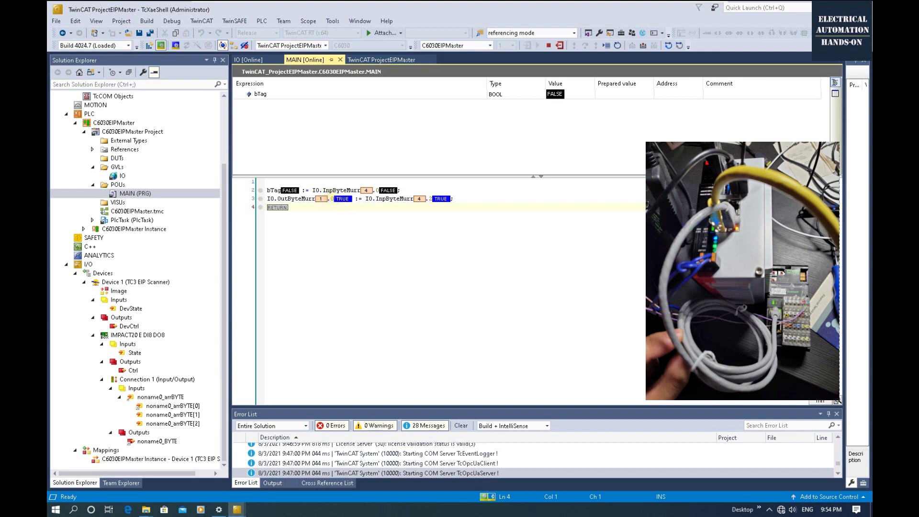
Compare the online value of the slave output noname0_BYTE with the live values in MAIN
{"action": "double_click", "coordinate": [156, 441]}
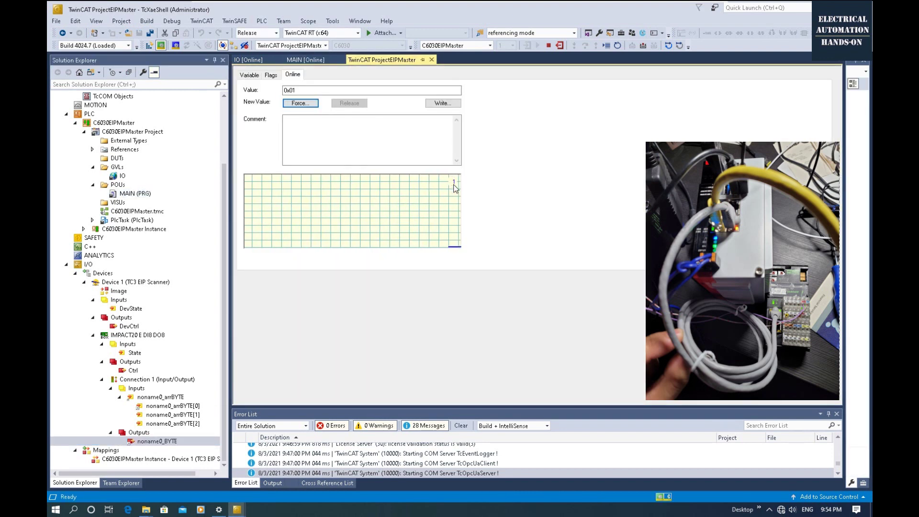
{"action": "left_click", "coordinate": [305, 60]}
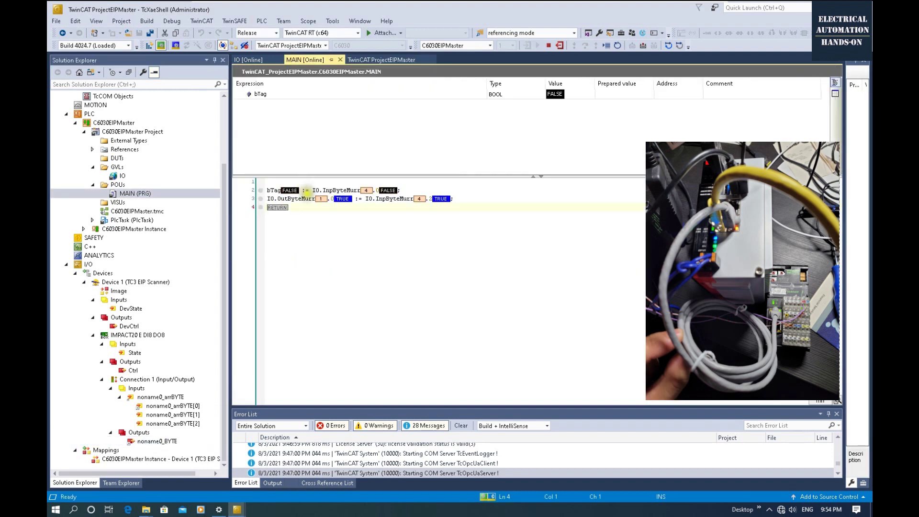
{"action": "left_click", "coordinate": [381, 60]}
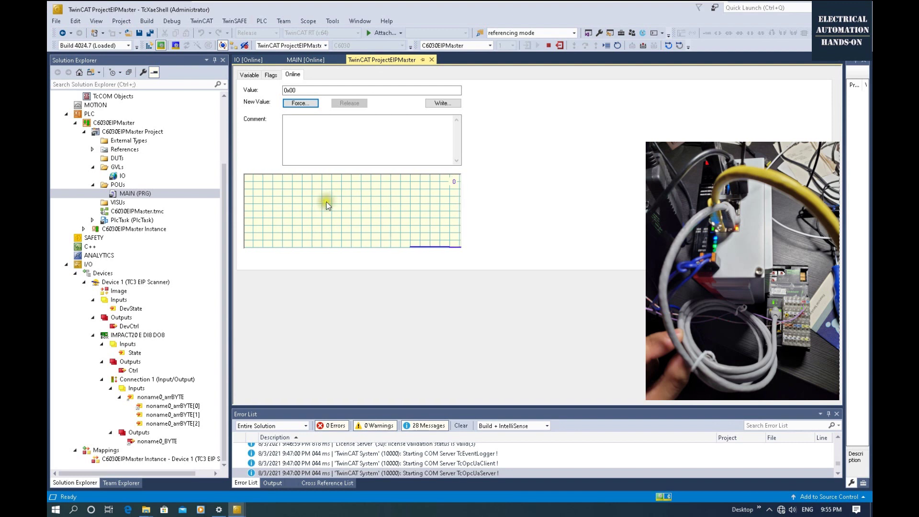
Review the Device 1 and IMPACT20 E DI8 DO8 settings and the online values of noname0_arrBYTE[0] and noname0_BYTE
{"action": "left_click", "coordinate": [162, 283]}
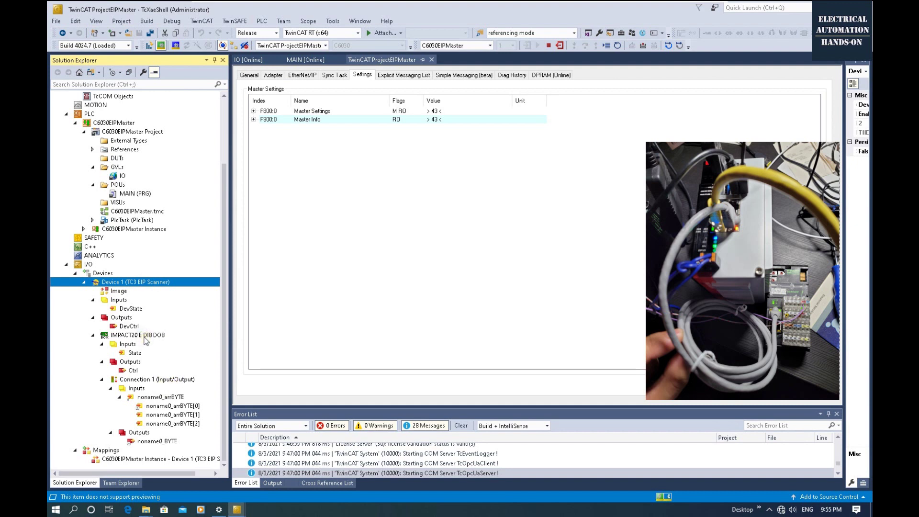
{"action": "left_click", "coordinate": [129, 336]}
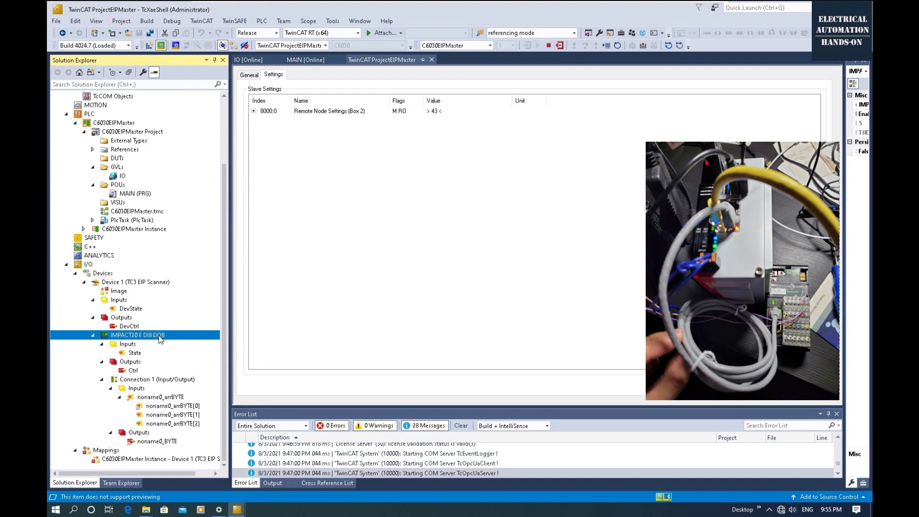
{"action": "left_click", "coordinate": [174, 406]}
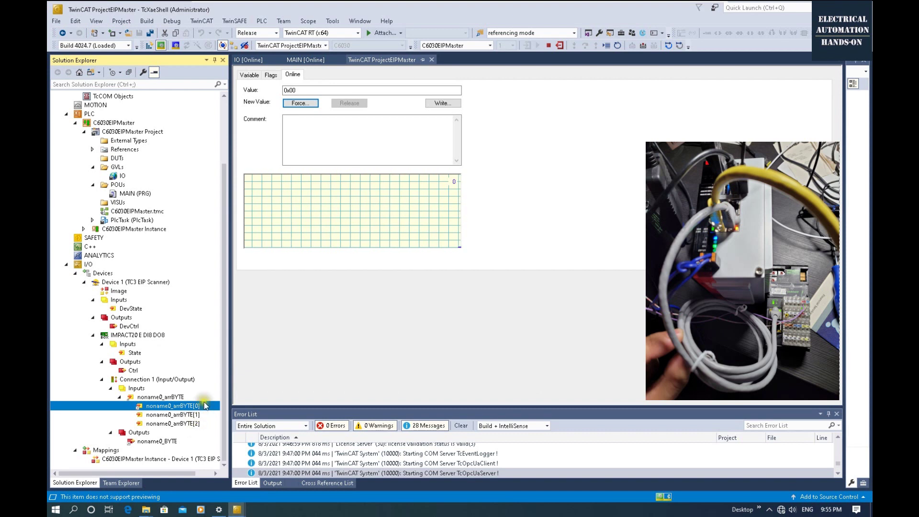
{"action": "left_click", "coordinate": [137, 442]}
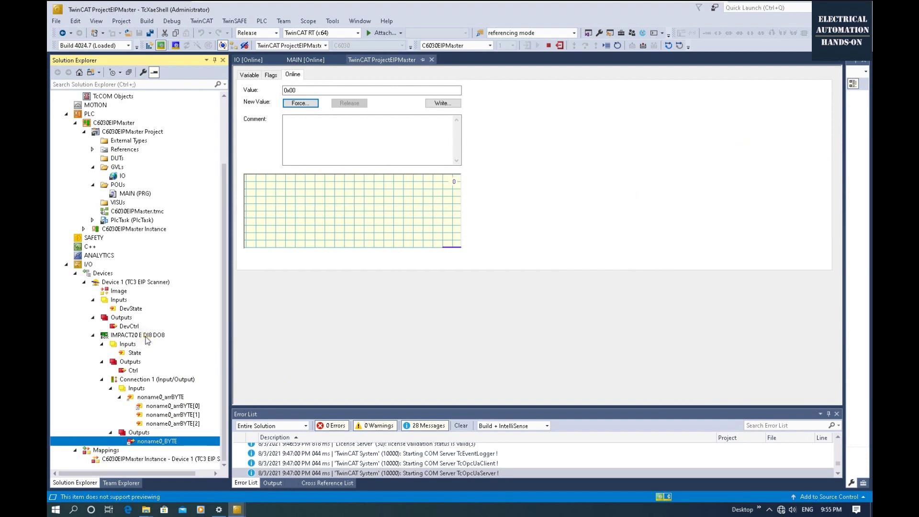
Restart TwinCAT in Config Mode and activate Free Run
{"action": "right_click", "coordinate": [147, 283]}
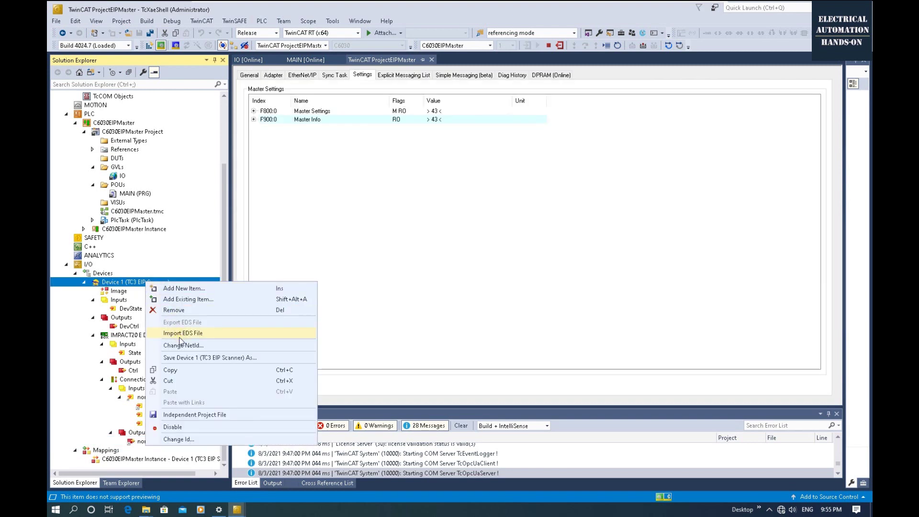
{"action": "left_click", "coordinate": [516, 252]}
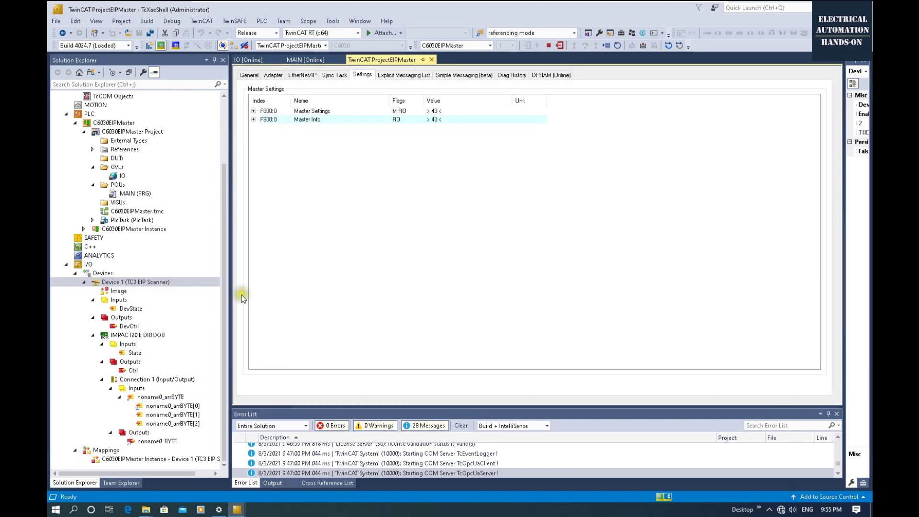
{"action": "left_click", "coordinate": [154, 280]}
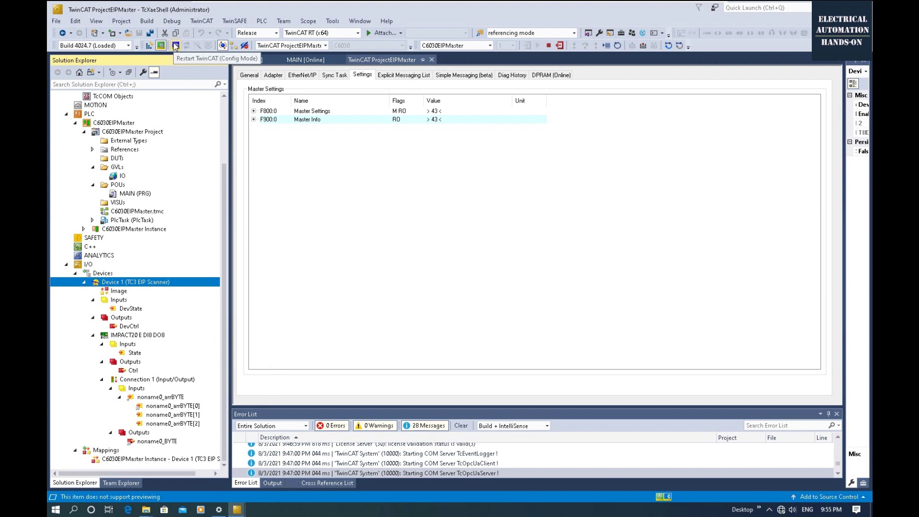
{"action": "left_click", "coordinate": [175, 46]}
{"action": "left_click", "coordinate": [461, 293]}
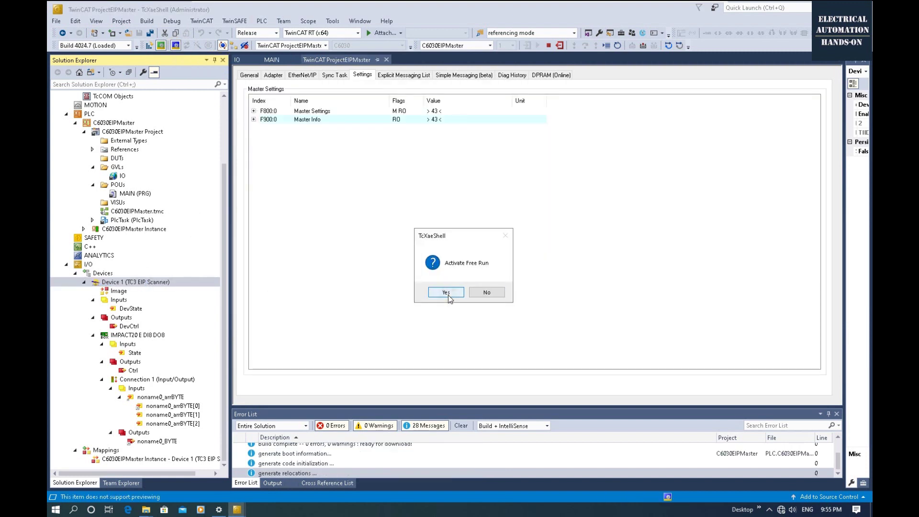
{"action": "left_click", "coordinate": [448, 295]}
Scan Device 1 (TC3 EIP Scanner) for new EtherNet/IP devices
{"action": "right_click", "coordinate": [134, 283]}
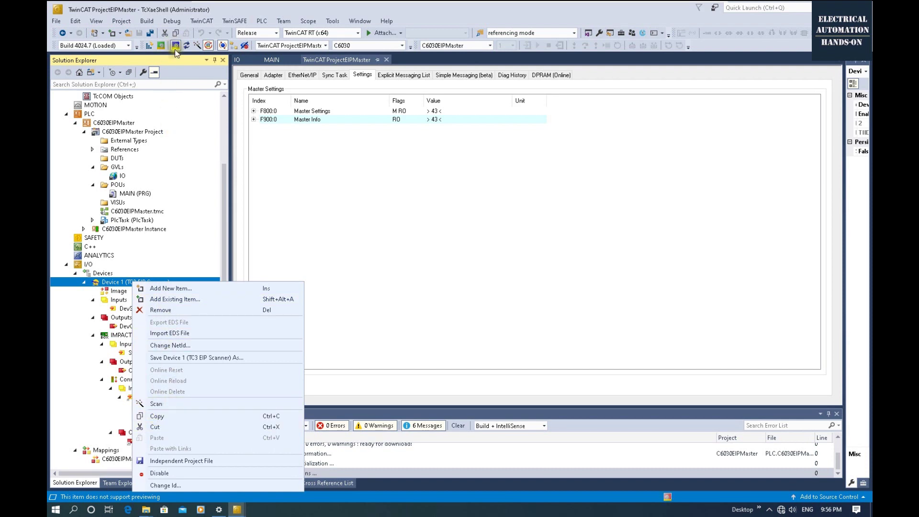
{"action": "left_click", "coordinate": [166, 406]}
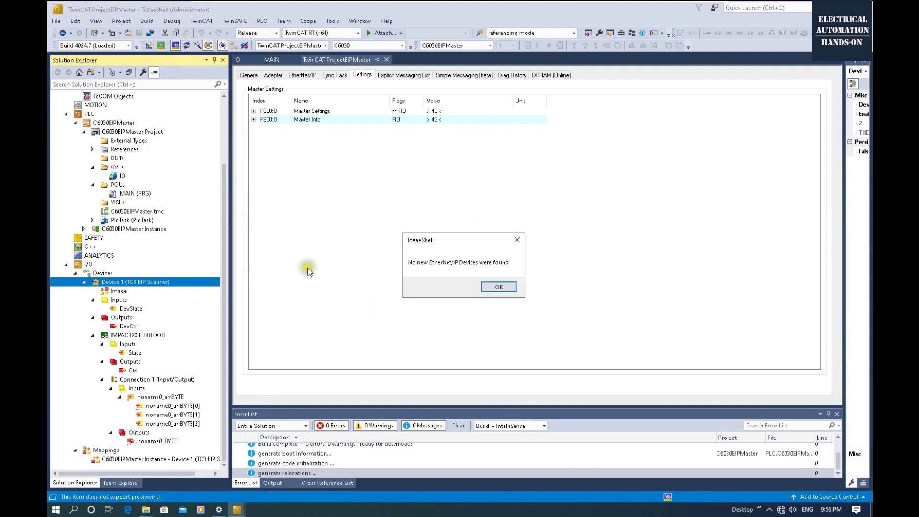
{"action": "left_click", "coordinate": [499, 287]}
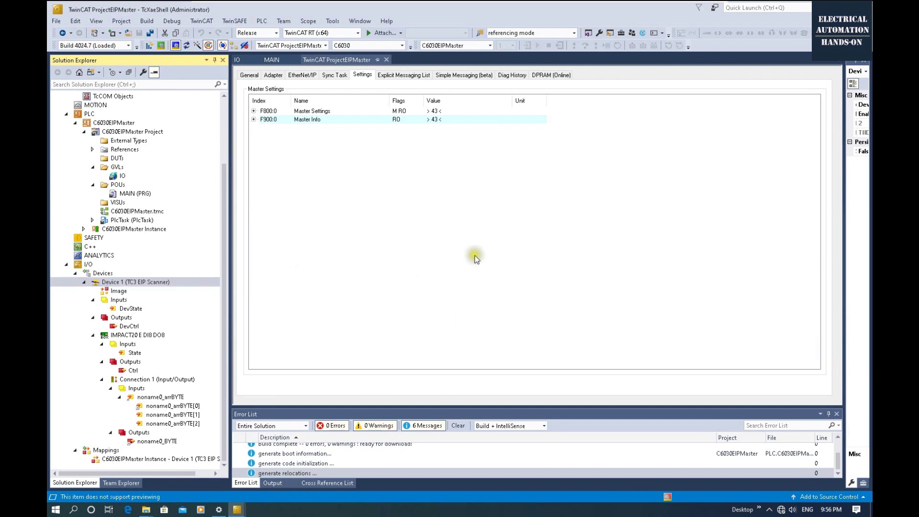
{"action": "left_click", "coordinate": [143, 336]}
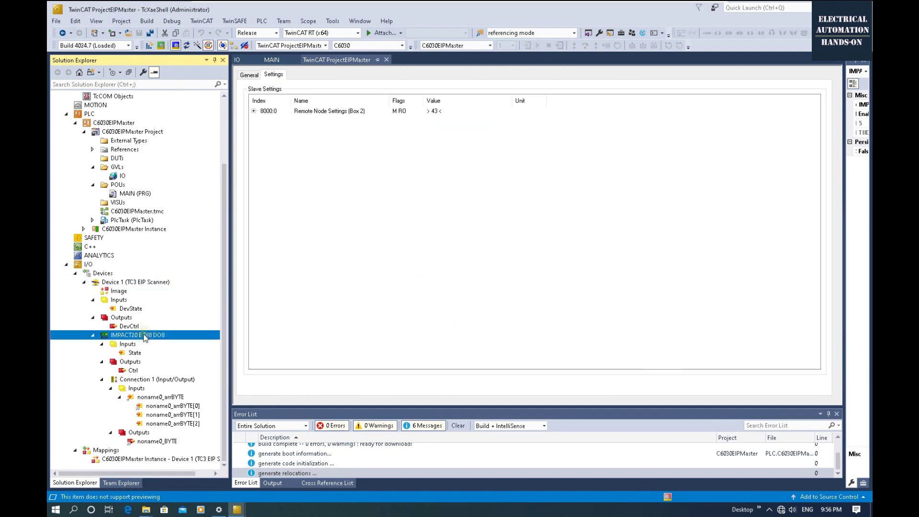
{"action": "right_click", "coordinate": [149, 337]}
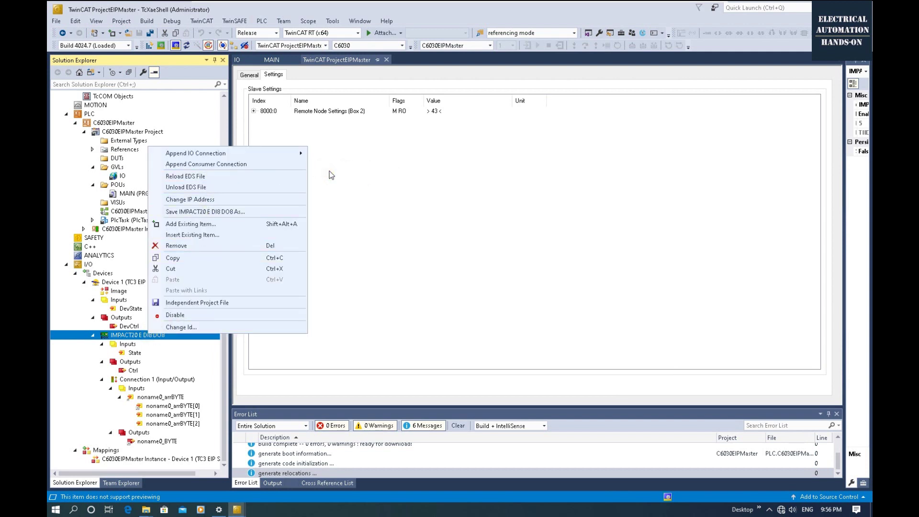
{"action": "left_click", "coordinate": [374, 212]}
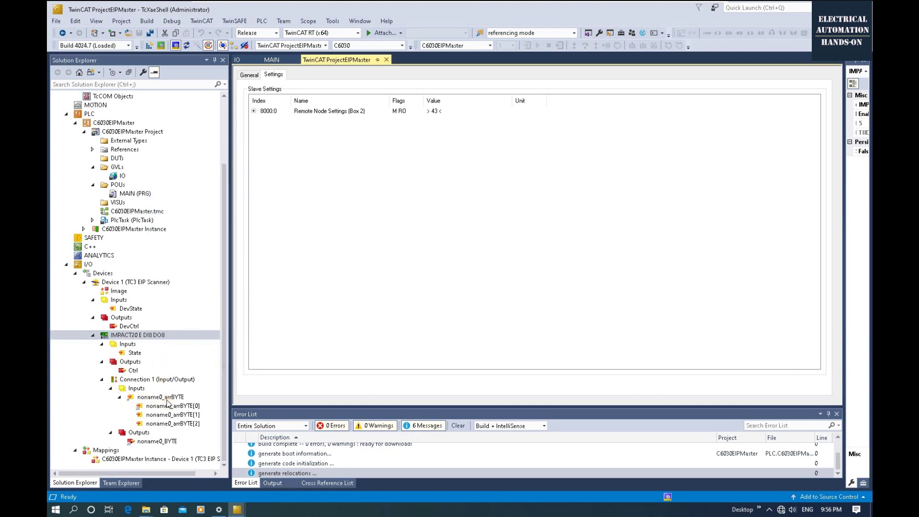
Append a second I/O Connection to the IMPACT20 E DI8 DO8 slave without creating the variables defined in the EDS file
{"action": "left_click", "coordinate": [159, 336]}
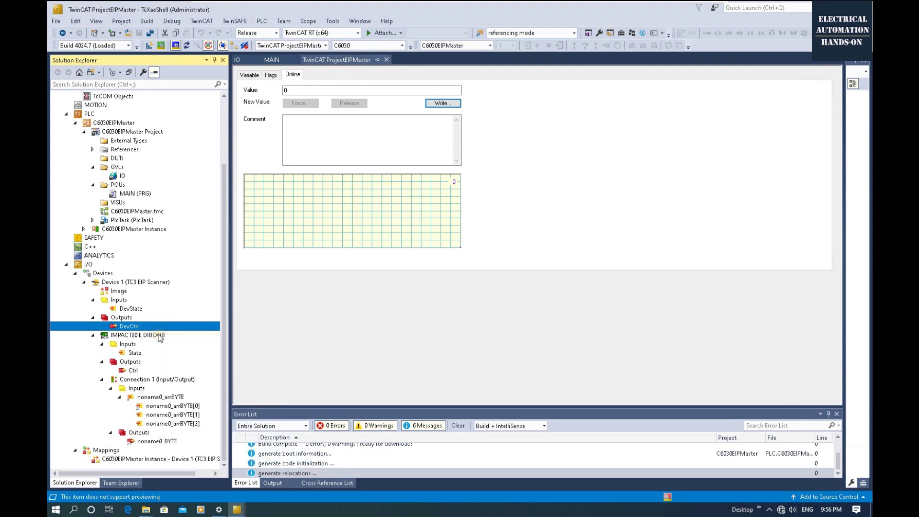
{"action": "right_click", "coordinate": [160, 337]}
{"action": "mouse_move", "coordinate": [217, 153]}
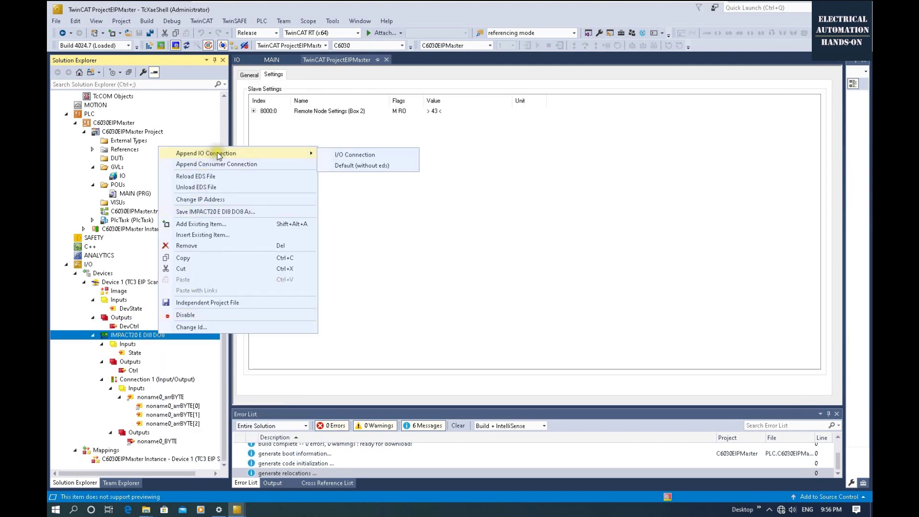
{"action": "left_click", "coordinate": [398, 155]}
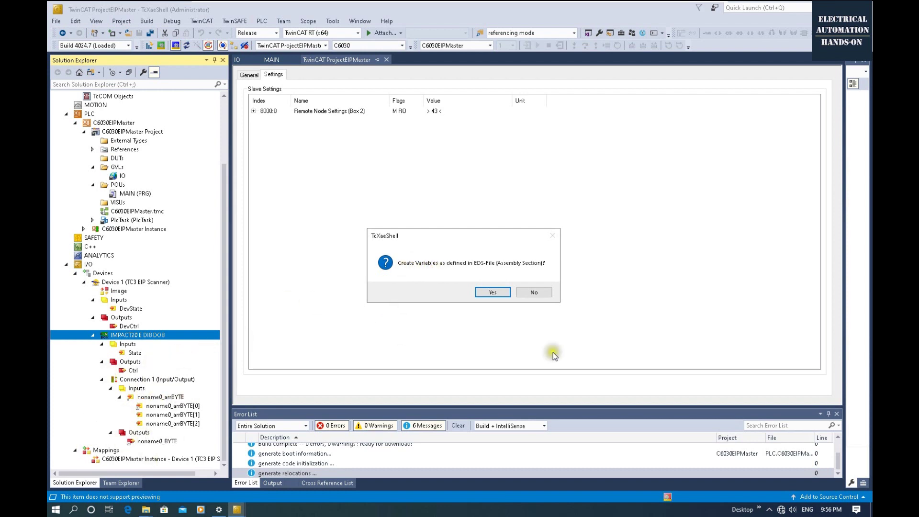
{"action": "left_click", "coordinate": [539, 293]}
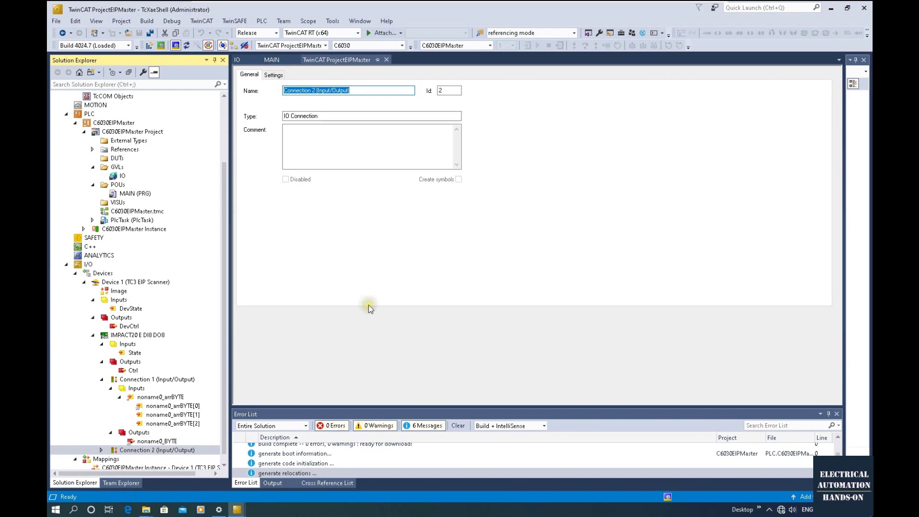
Add a Generic EtherNet/IP Slave named Box 1 under Device 1 (TC3 EIP Scanner)
{"action": "right_click", "coordinate": [128, 282]}
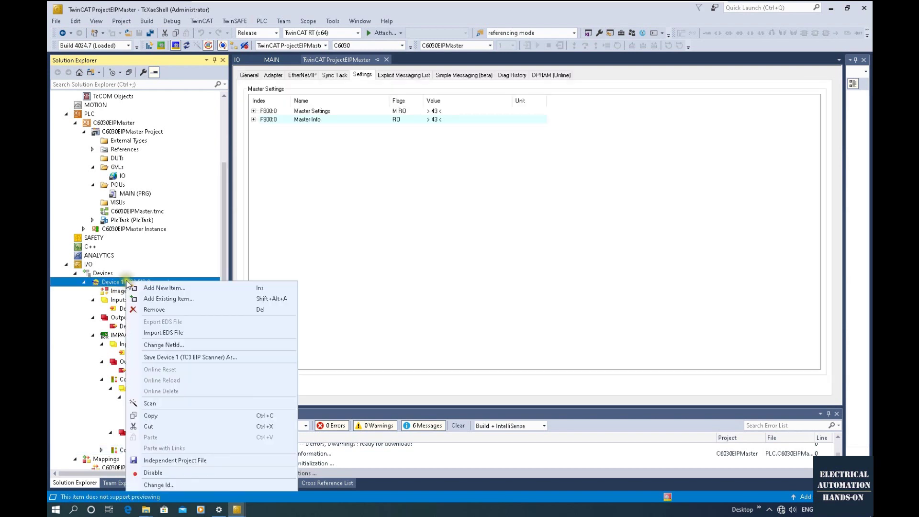
{"action": "left_click", "coordinate": [159, 288]}
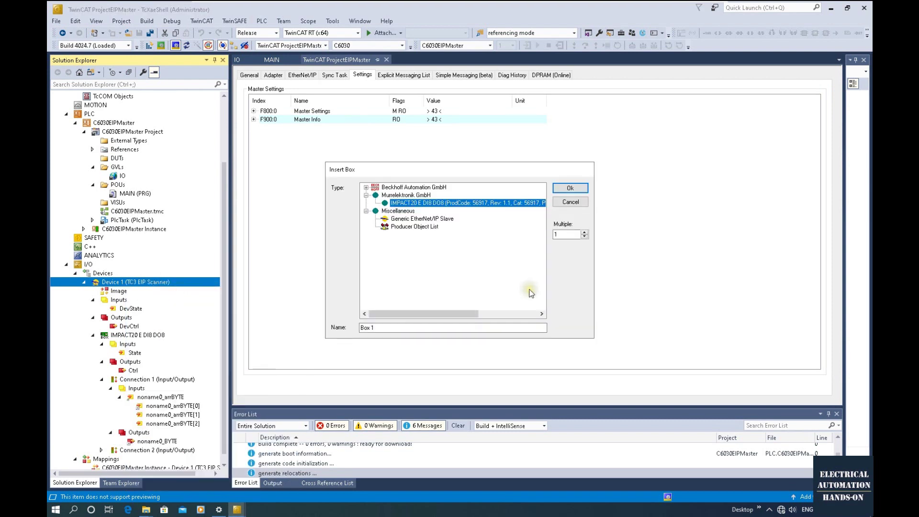
{"action": "left_click", "coordinate": [422, 219]}
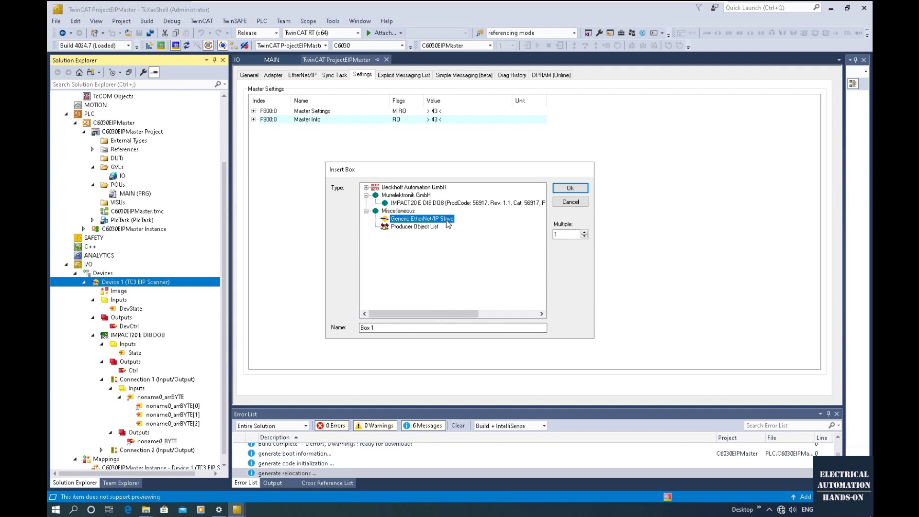
{"action": "left_click", "coordinate": [570, 188]}
{"action": "left_click", "coordinate": [134, 459]}
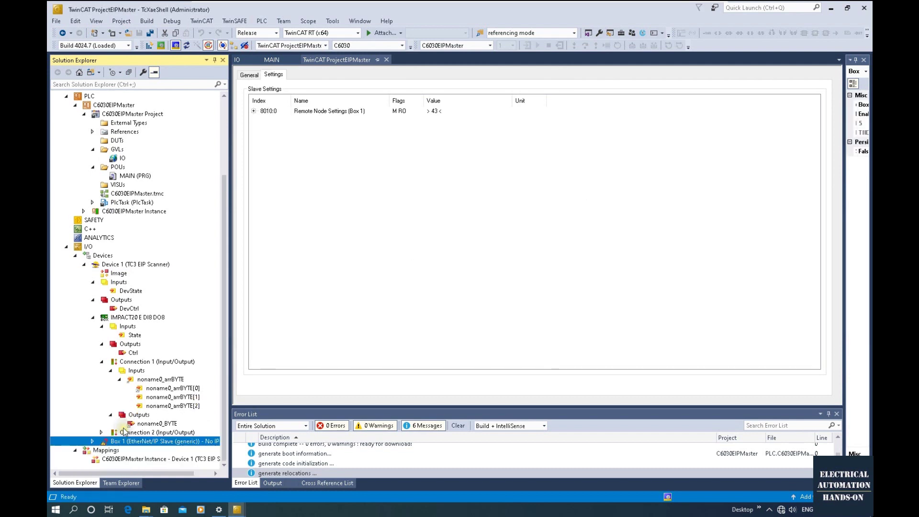
Set the IP address of Box 1 to 192.168.1.21 in its remote node settings
{"action": "left_click", "coordinate": [92, 441]}
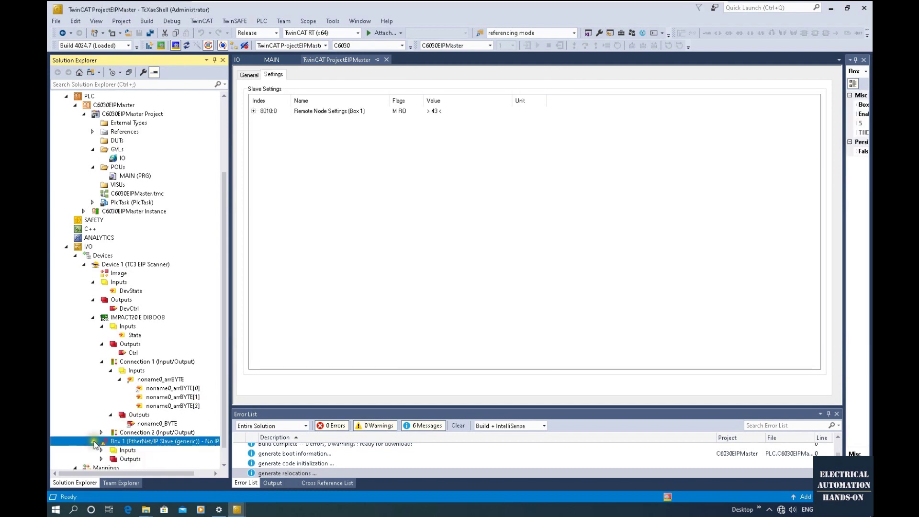
{"action": "double_click", "coordinate": [165, 442]}
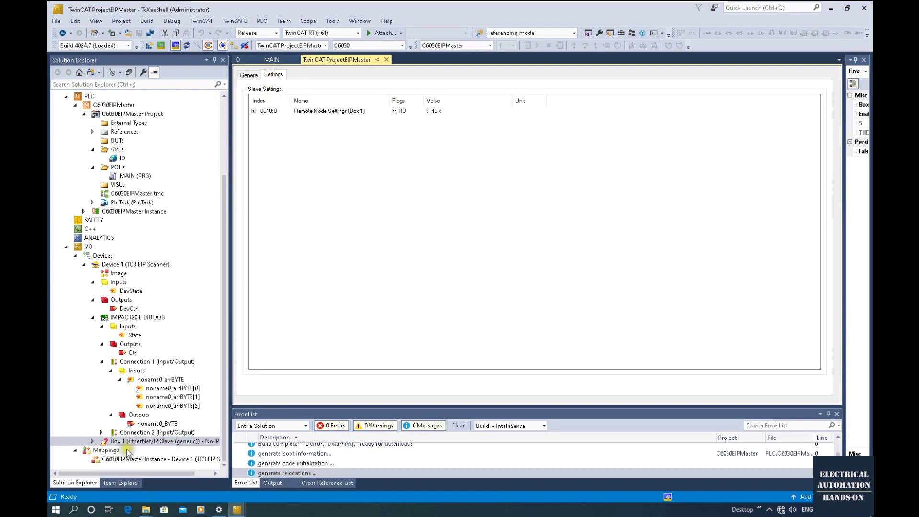
{"action": "left_click", "coordinate": [92, 441]}
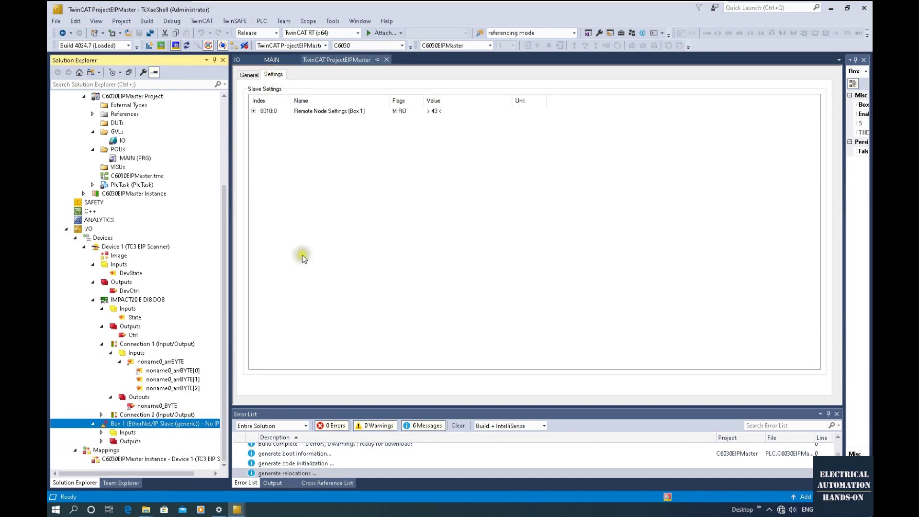
{"action": "left_click", "coordinate": [254, 111]}
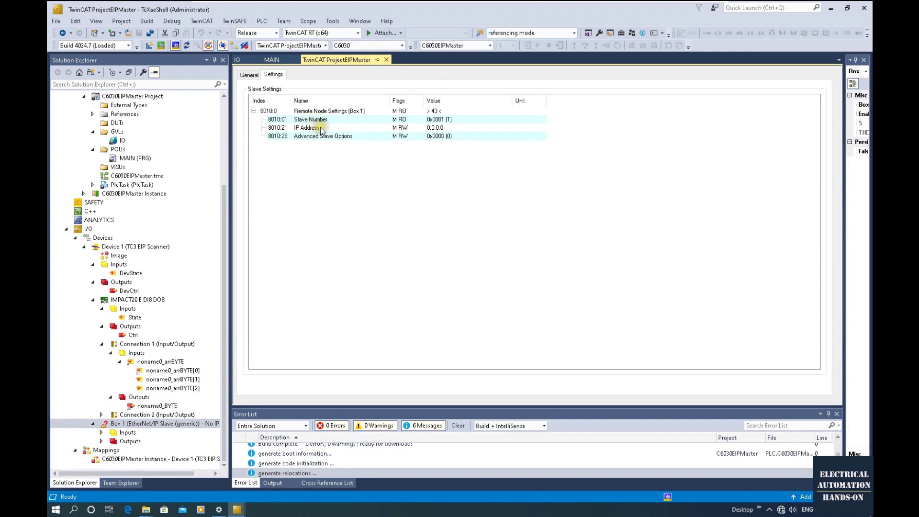
{"action": "left_click", "coordinate": [312, 128]}
{"action": "double_click", "coordinate": [473, 128]}
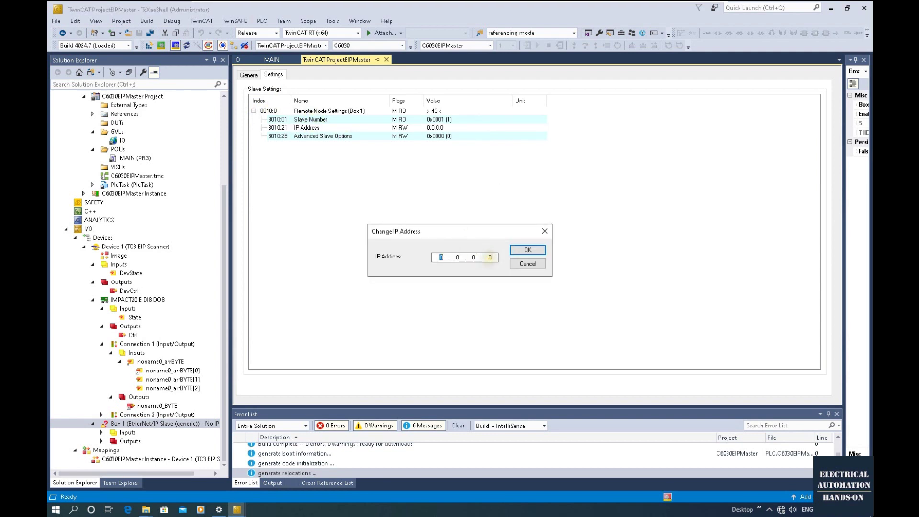
{"action": "type", "text": "192.168.1.21"}
{"action": "key", "text": "Return"}
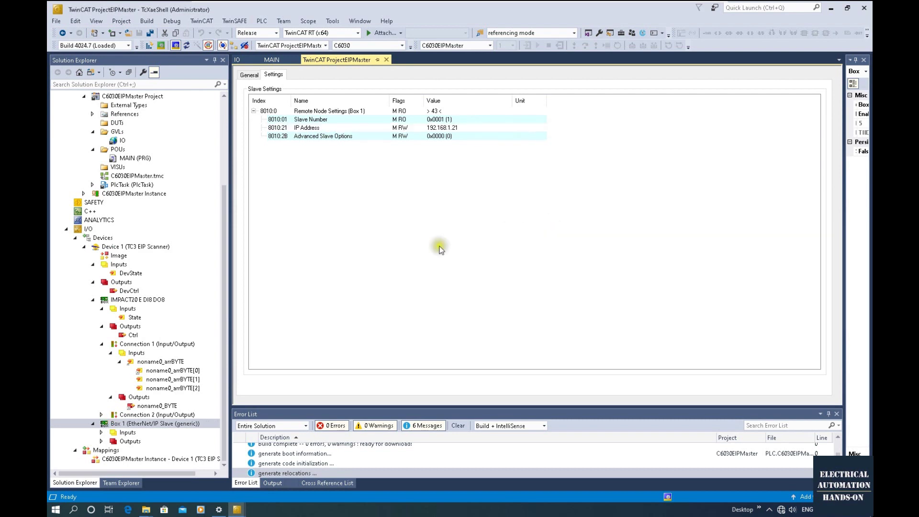
Append a default I/O connection without EDS to Box 1 (EtherNet/IP Slave)
{"action": "right_click", "coordinate": [171, 424]}
{"action": "mouse_move", "coordinate": [321, 255]}
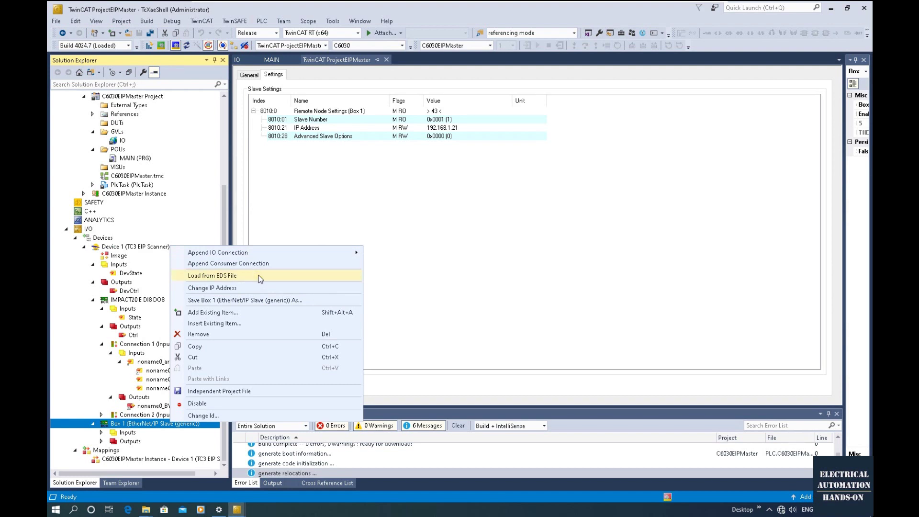
{"action": "mouse_move", "coordinate": [277, 254]}
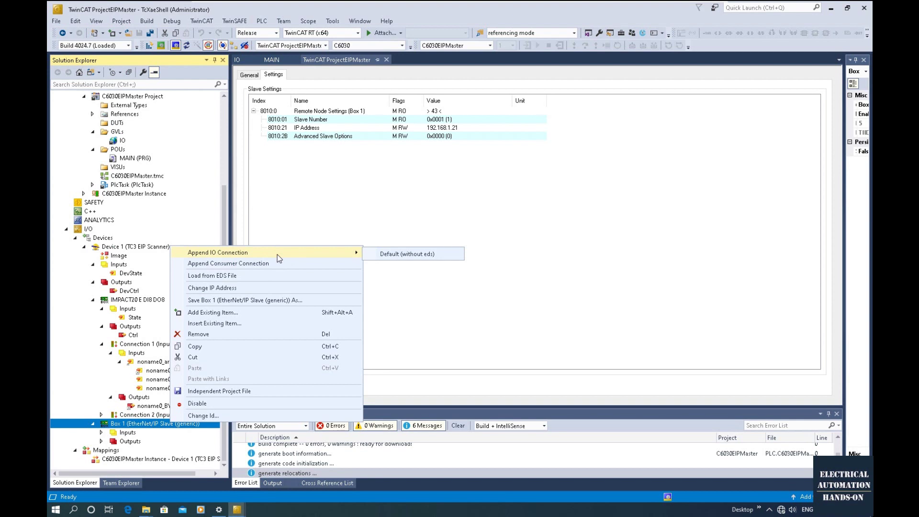
{"action": "left_click", "coordinate": [388, 254]}
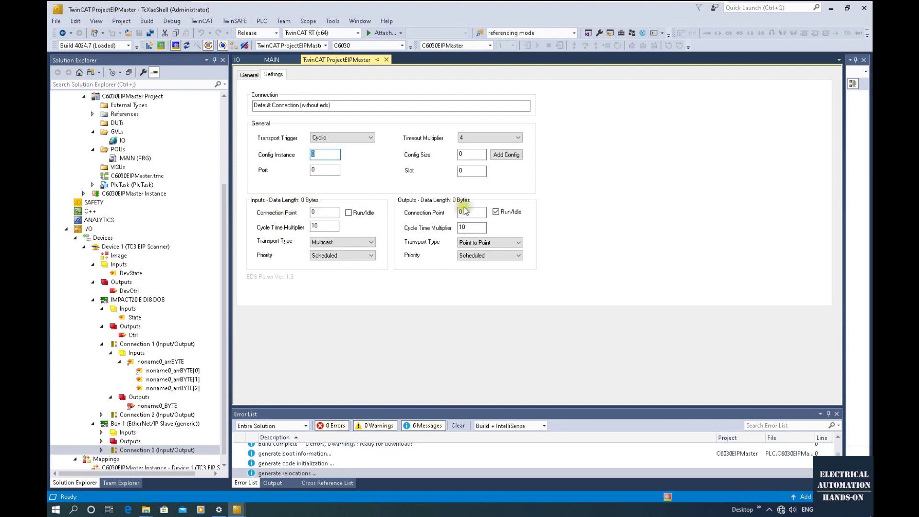
{"action": "left_click", "coordinate": [318, 212]}
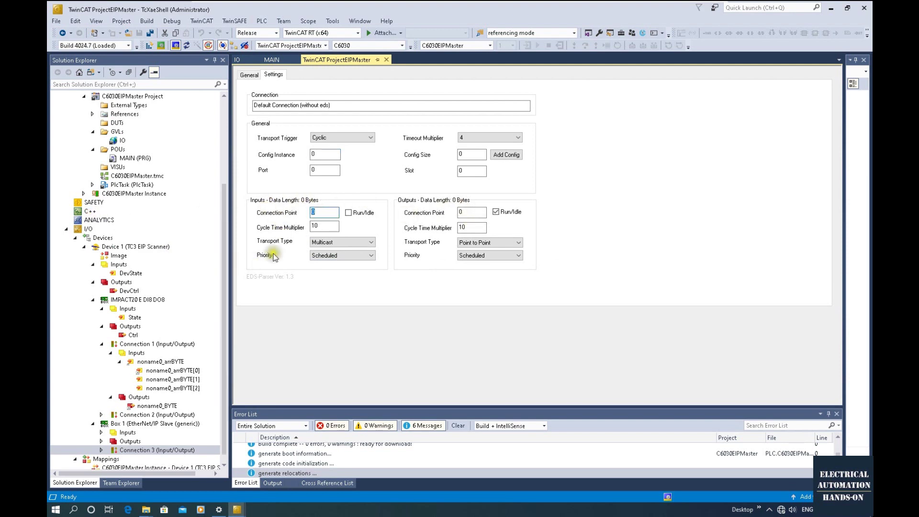
{"action": "type", "text": "1"}
{"action": "left_click", "coordinate": [463, 212]}
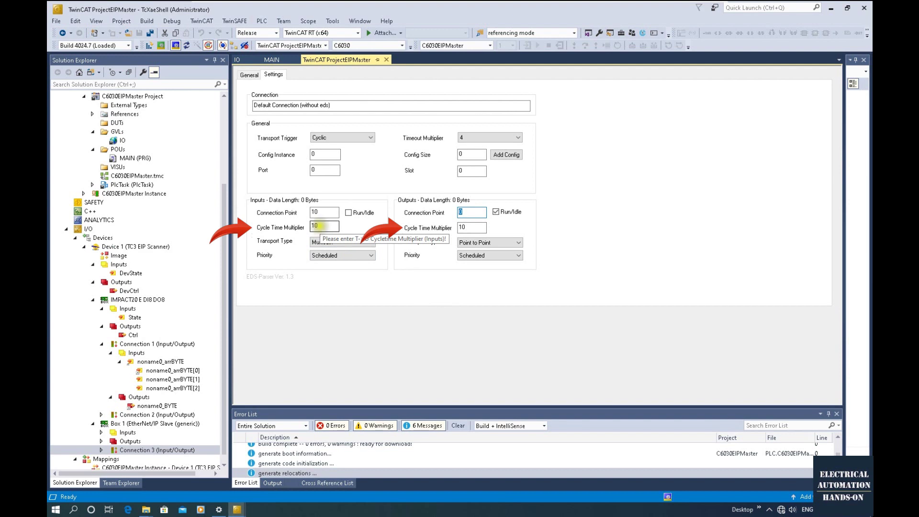
{"action": "left_click", "coordinate": [319, 212]}
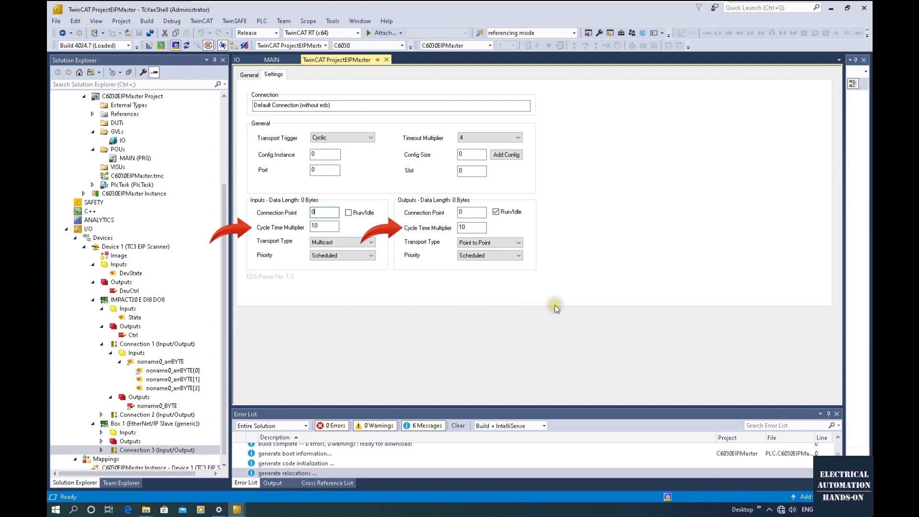
{"action": "double_click", "coordinate": [316, 156]}
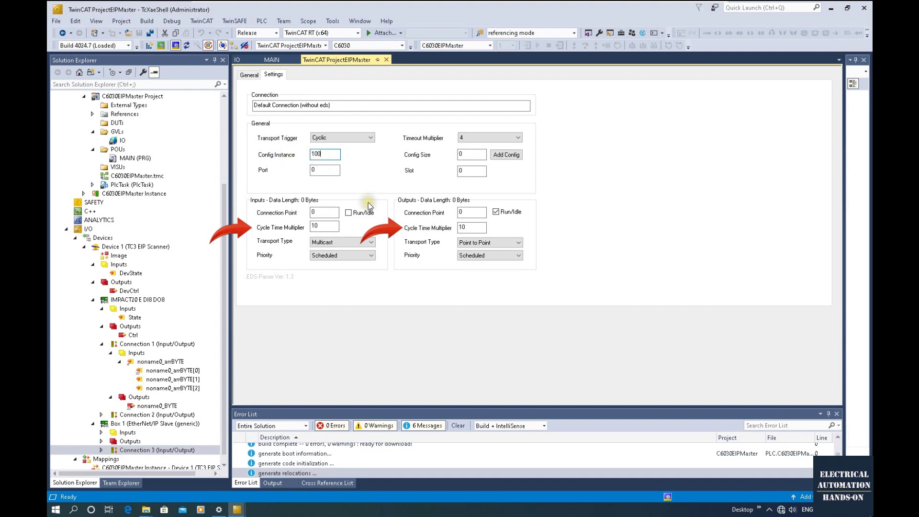
{"action": "left_click", "coordinate": [333, 212]}
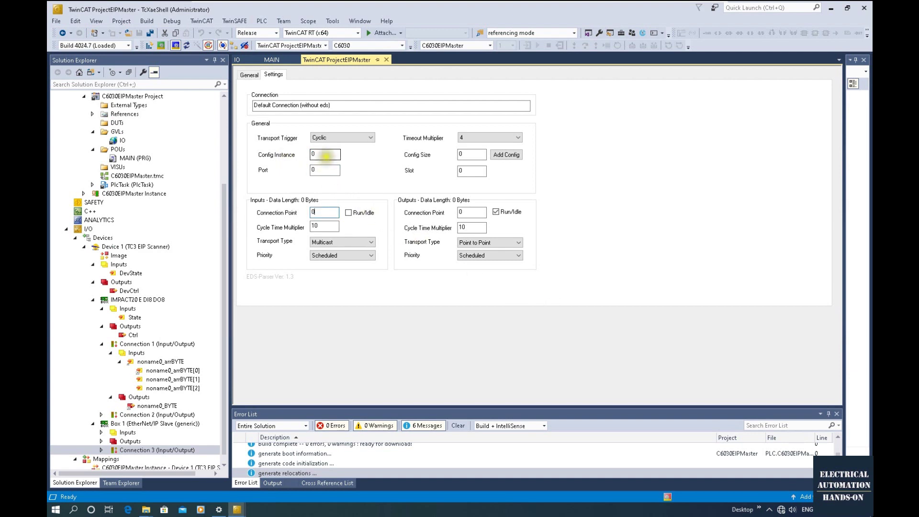
Set Connection 3's config instance to 100, its input connection point to 101 and its output connection point to 102
{"action": "double_click", "coordinate": [313, 156]}
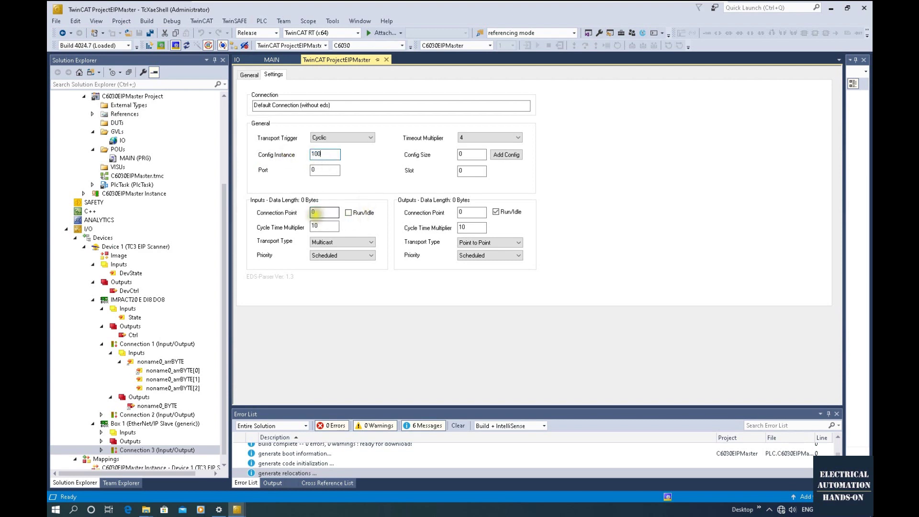
{"action": "double_click", "coordinate": [316, 212]}
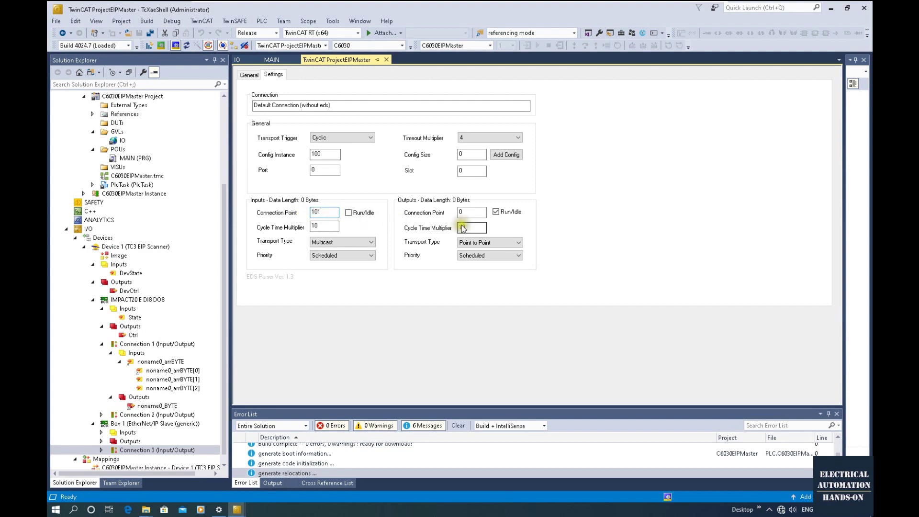
{"action": "left_click", "coordinate": [480, 212]}
{"action": "type", "text": "102"}
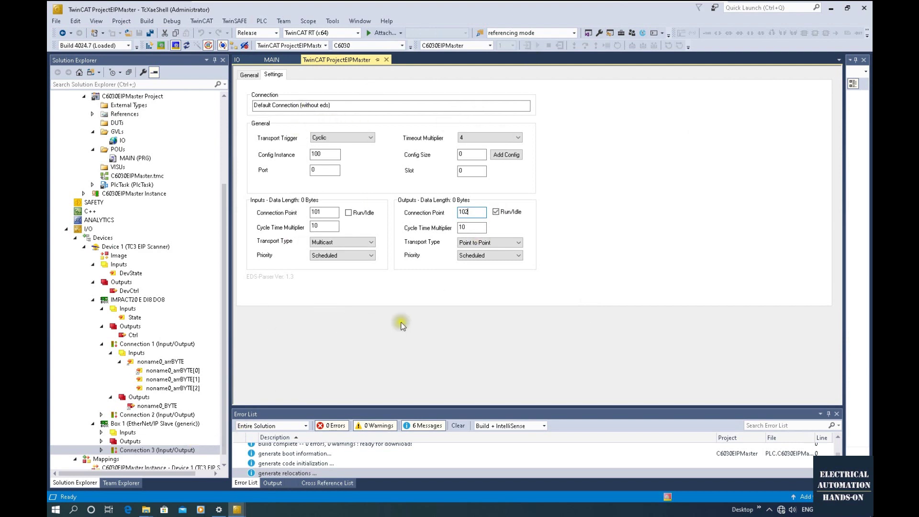
{"action": "scroll", "coordinate": [122, 440], "scroll_direction": "down", "scroll_amount": 1}
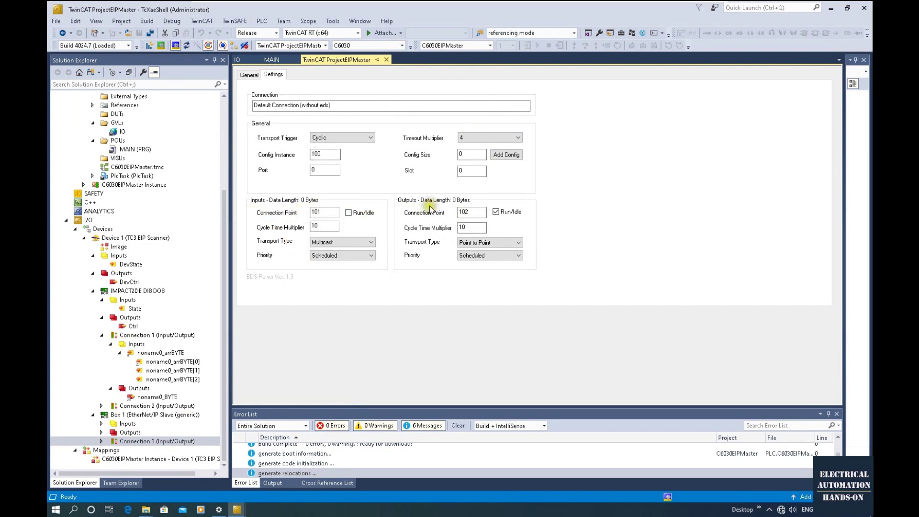
{"action": "left_click", "coordinate": [379, 341]}
Add 10 BYTE variables named Byte Inp Var to the inputs of Connection 3
{"action": "left_click", "coordinate": [213, 440]}
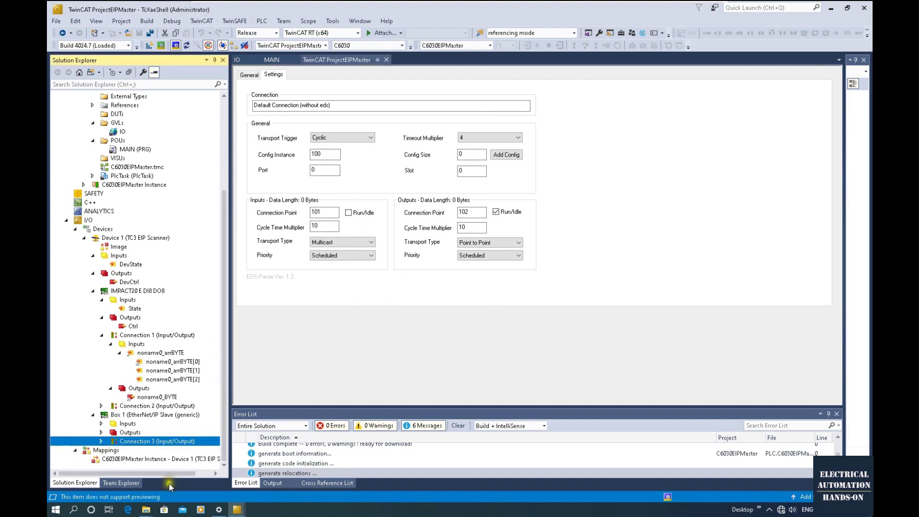
{"action": "double_click", "coordinate": [145, 442]}
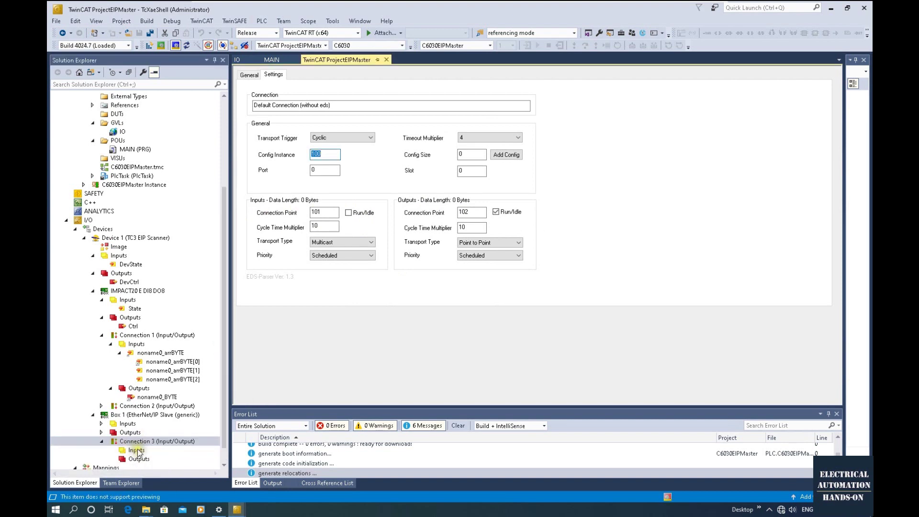
{"action": "left_click", "coordinate": [133, 450]}
{"action": "right_click", "coordinate": [143, 451]}
{"action": "left_click", "coordinate": [160, 457]}
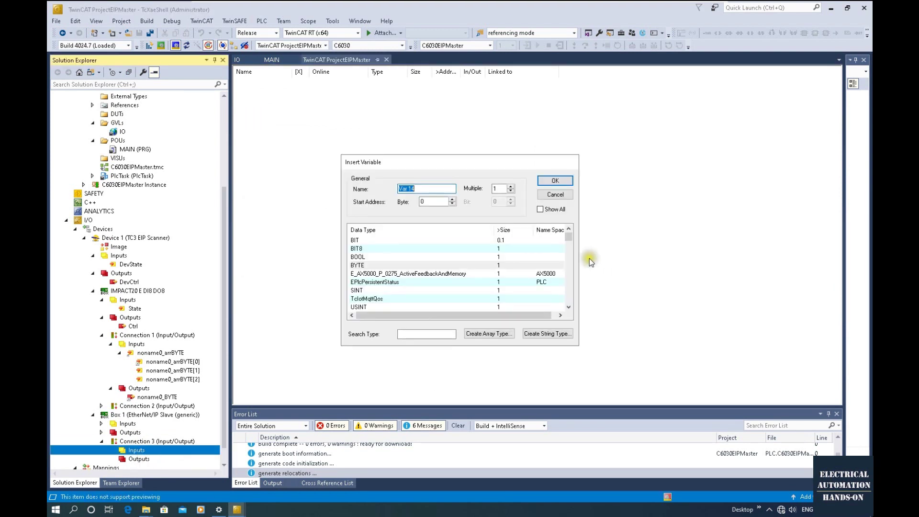
{"action": "left_click", "coordinate": [372, 266]}
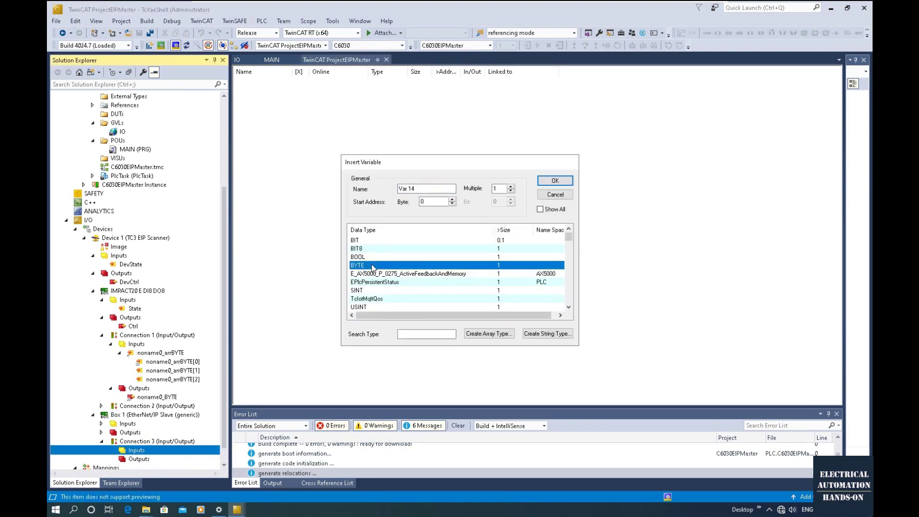
{"action": "left_click", "coordinate": [400, 189]}
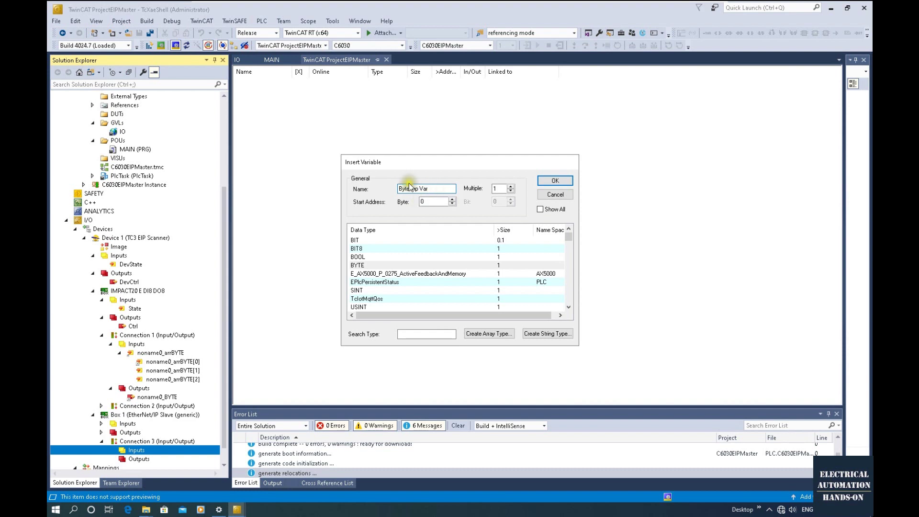
{"action": "left_click", "coordinate": [497, 188]}
{"action": "type", "text": "0"}
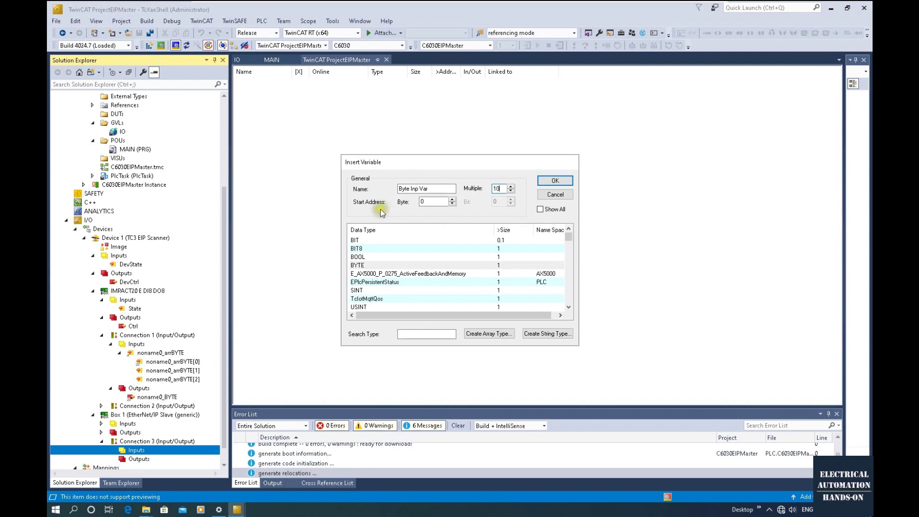
{"action": "left_click", "coordinate": [423, 202]}
{"action": "left_click", "coordinate": [555, 181]}
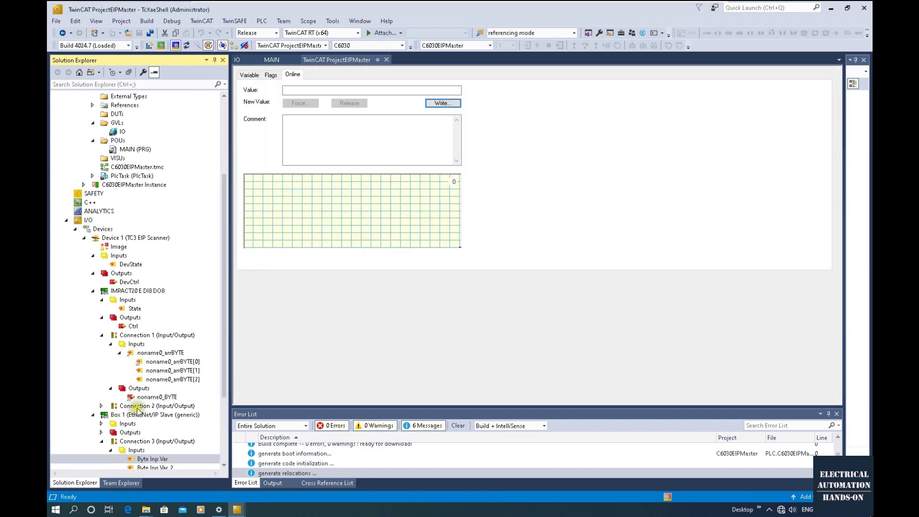
{"action": "scroll", "coordinate": [198, 367], "scroll_direction": "down", "scroll_amount": 4}
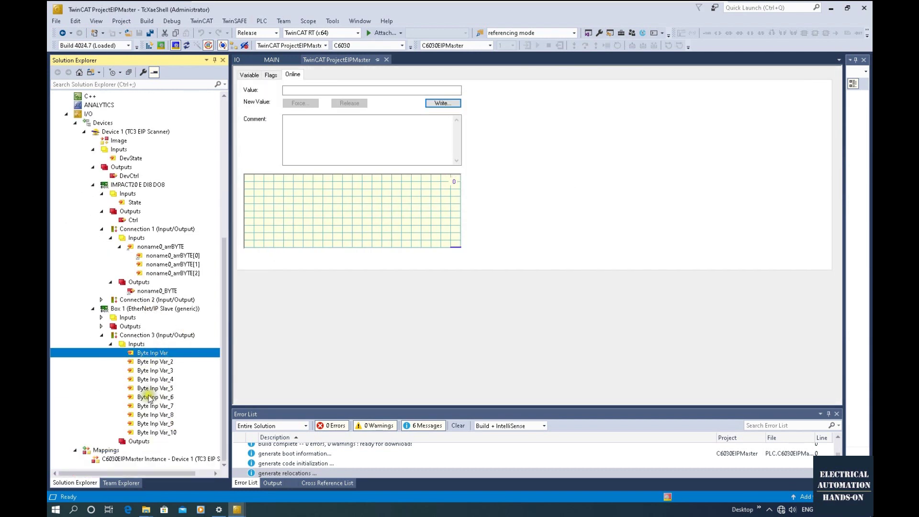
Add 4 BYTE variables named Byte Out Var with start address 0 to the outputs of Connection 3
{"action": "left_click", "coordinate": [129, 442]}
{"action": "right_click", "coordinate": [135, 443]}
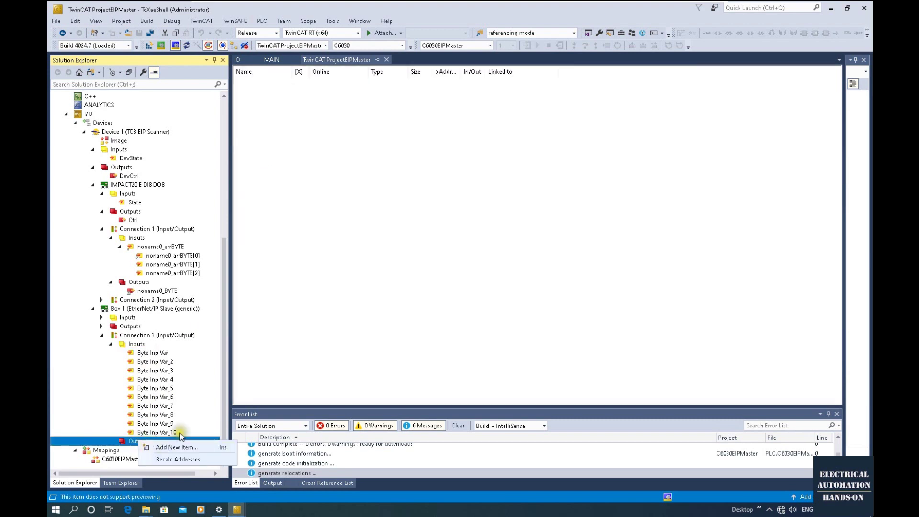
{"action": "left_click", "coordinate": [180, 444]}
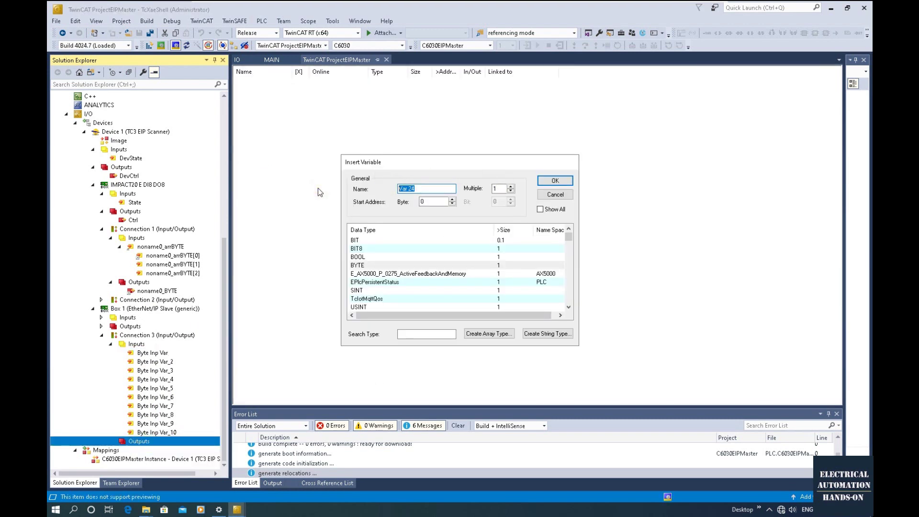
{"action": "type", "text": "Byte Out Var"}
{"action": "key", "text": "Tab"}
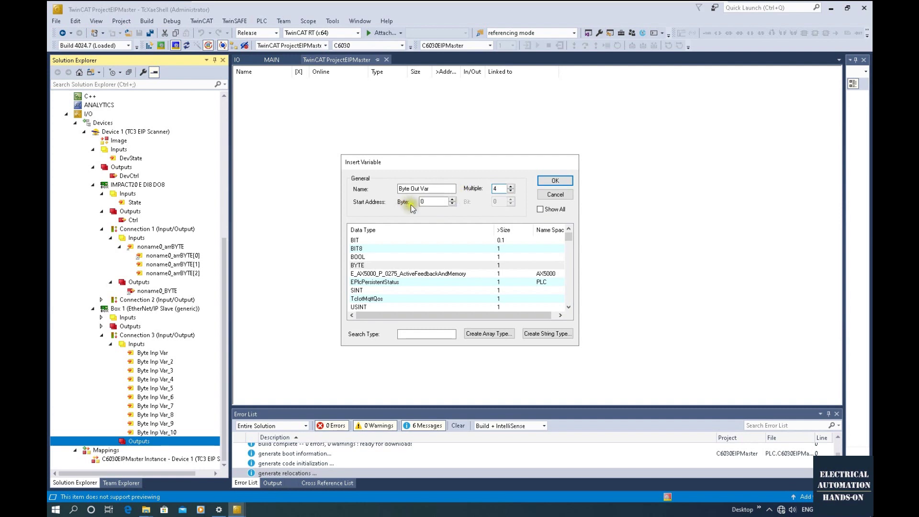
{"action": "double_click", "coordinate": [429, 201]}
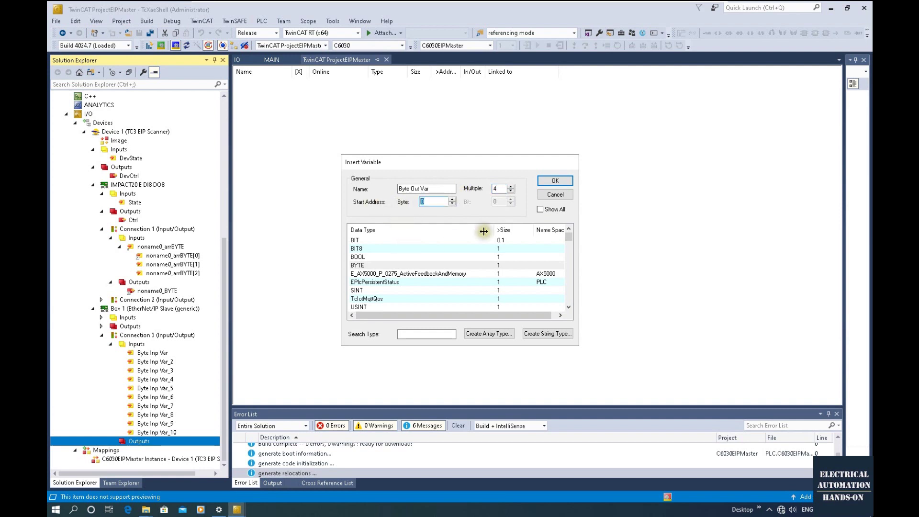
{"action": "left_click", "coordinate": [558, 185]}
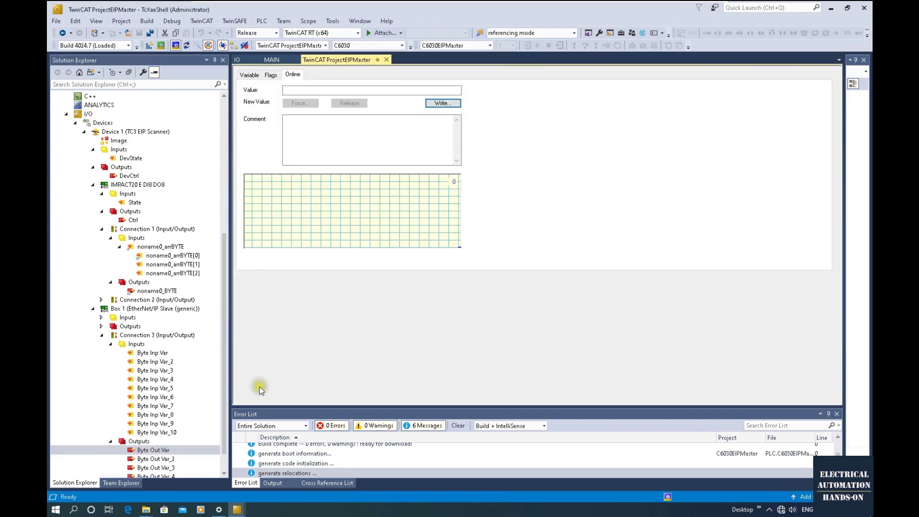
{"action": "scroll", "coordinate": [172, 403], "scroll_direction": "down", "scroll_amount": 2}
{"action": "left_click", "coordinate": [158, 415]}
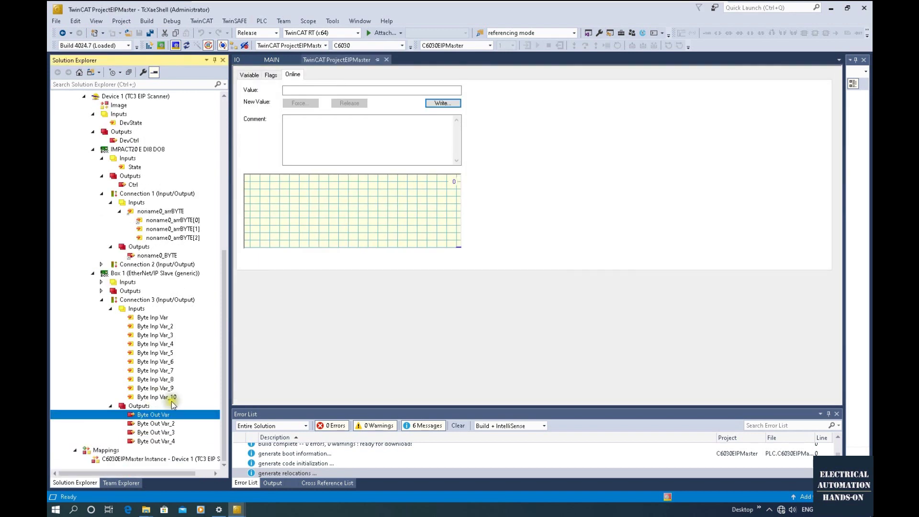
Check which PLC variables can be linked to Byte Inp Var and Byte Inp Var_2 of Connection 3, without linking any
{"action": "double_click", "coordinate": [152, 317]}
{"action": "left_click", "coordinate": [596, 141]}
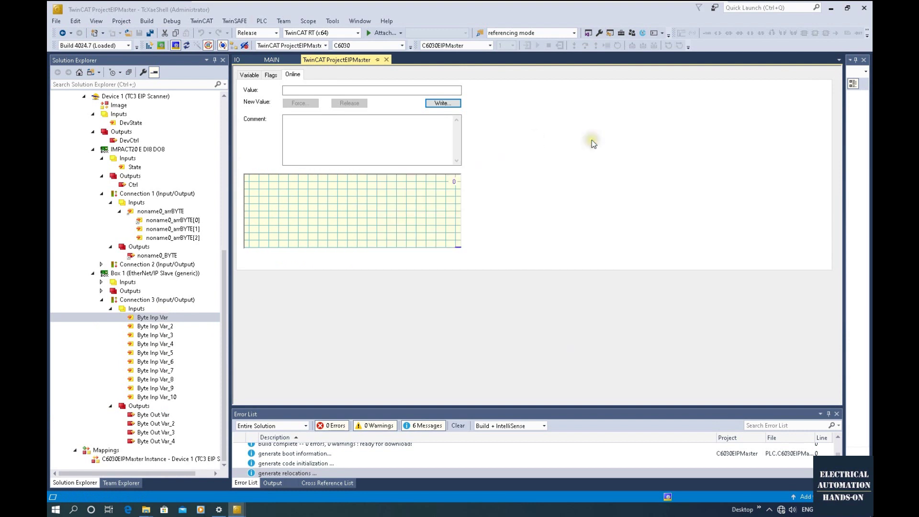
{"action": "left_click", "coordinate": [161, 326]}
{"action": "left_click", "coordinate": [360, 141]}
{"action": "left_click", "coordinate": [238, 75]}
{"action": "left_click", "coordinate": [260, 145]}
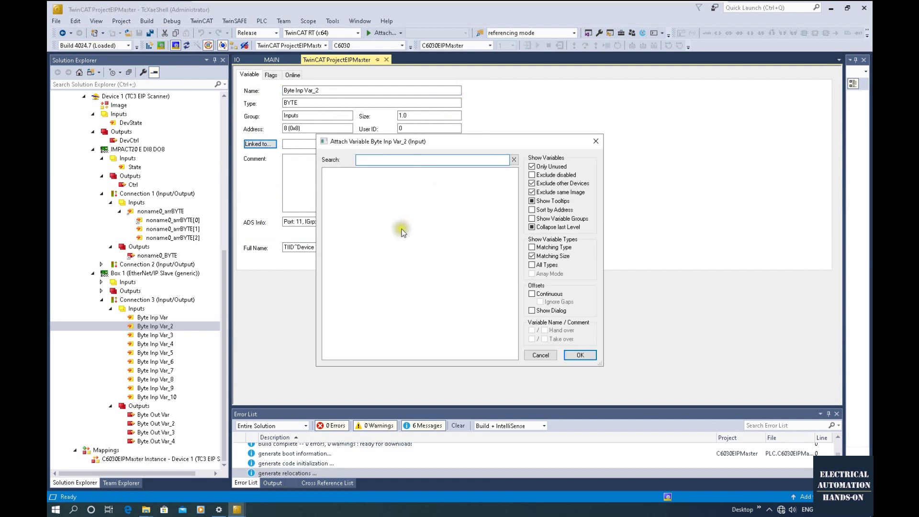
{"action": "left_click", "coordinate": [596, 142]}
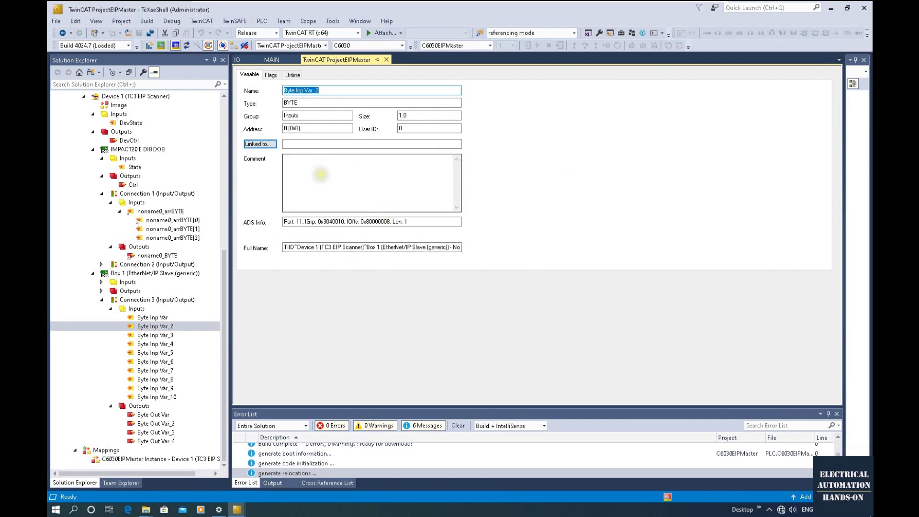
Review the declarations in the IO global variable list and the project's license order information
{"action": "left_click_drag", "start_coordinate": [223, 318], "coordinate": [223, 189]}
{"action": "double_click", "coordinate": [122, 220]}
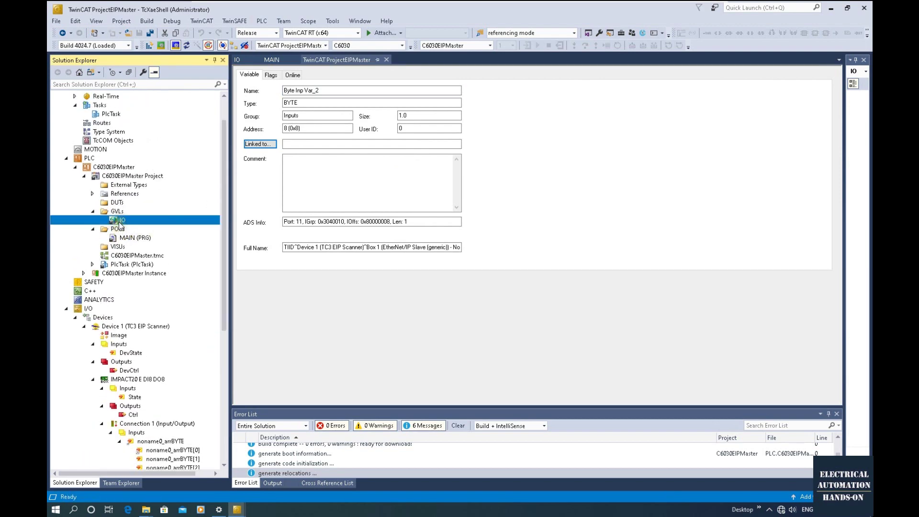
{"action": "left_click", "coordinate": [332, 85]}
{"action": "left_click", "coordinate": [335, 115]}
{"action": "scroll", "coordinate": [178, 274], "scroll_direction": "down", "scroll_amount": 6}
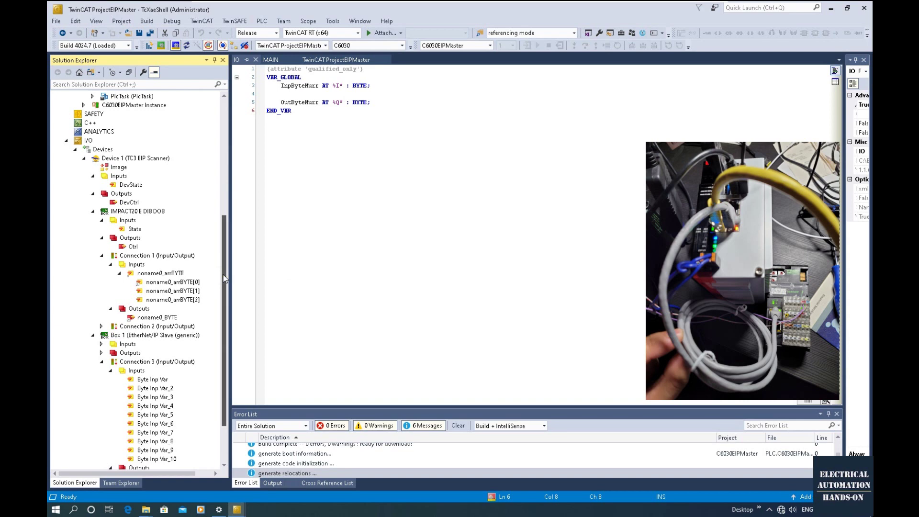
{"action": "left_click_drag", "start_coordinate": [229, 240], "coordinate": [231, 134]}
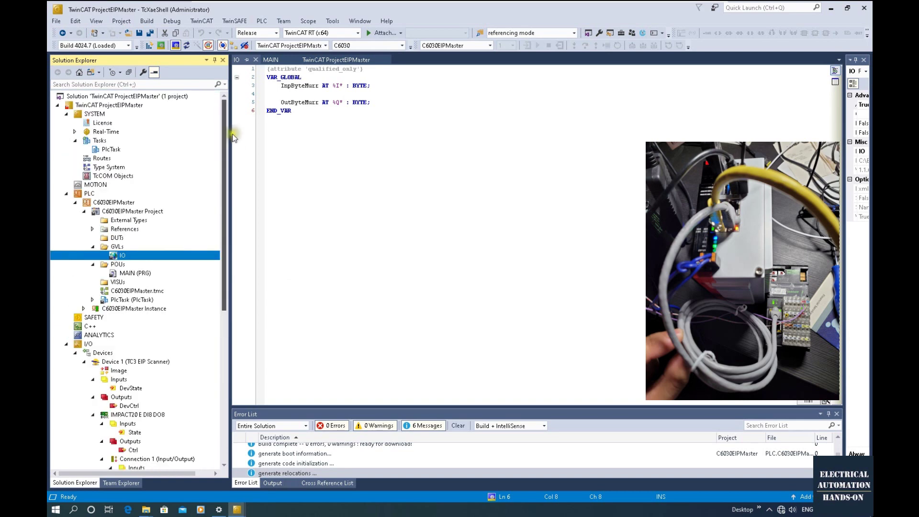
{"action": "double_click", "coordinate": [102, 123]}
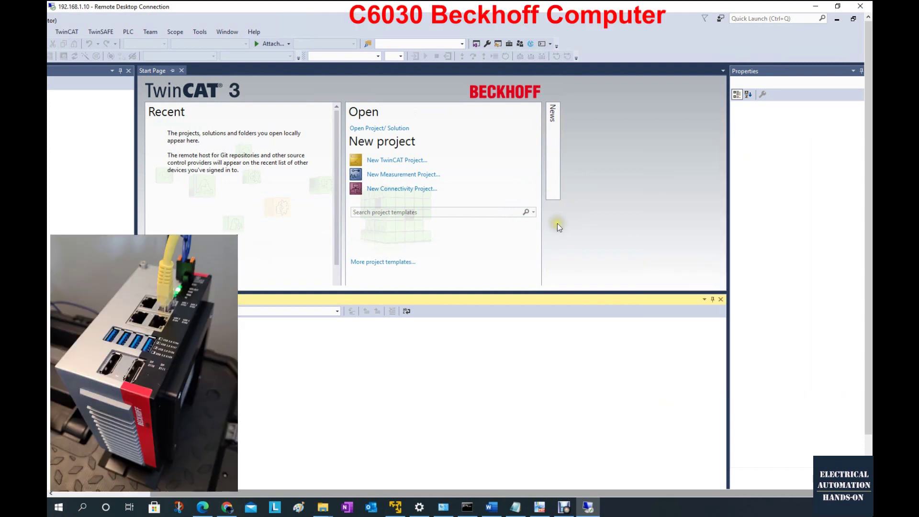
In the C6030 remote desktop session, show the realtime Ethernet compatible devices and check the Ethernet 4 adapter's installation
{"action": "left_click_drag", "start_coordinate": [620, 493], "coordinate": [524, 489]}
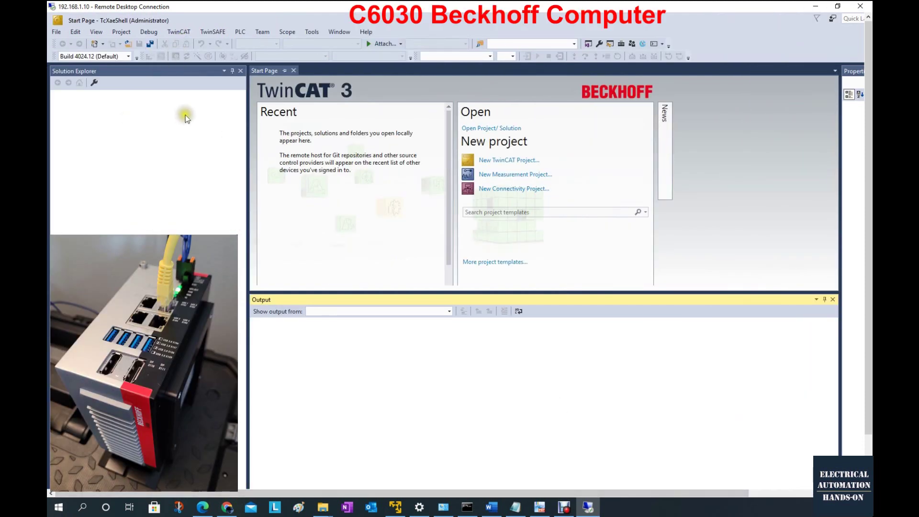
{"action": "left_click", "coordinate": [188, 34]}
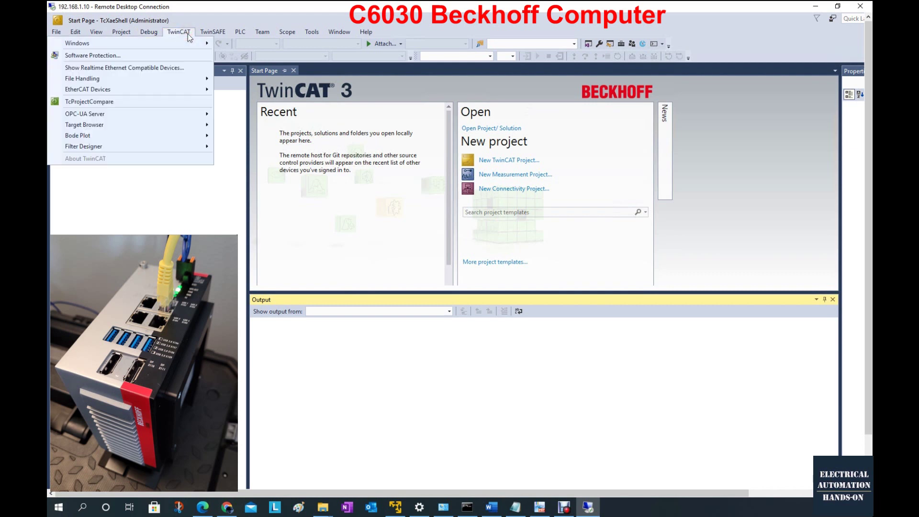
{"action": "left_click", "coordinate": [183, 68]}
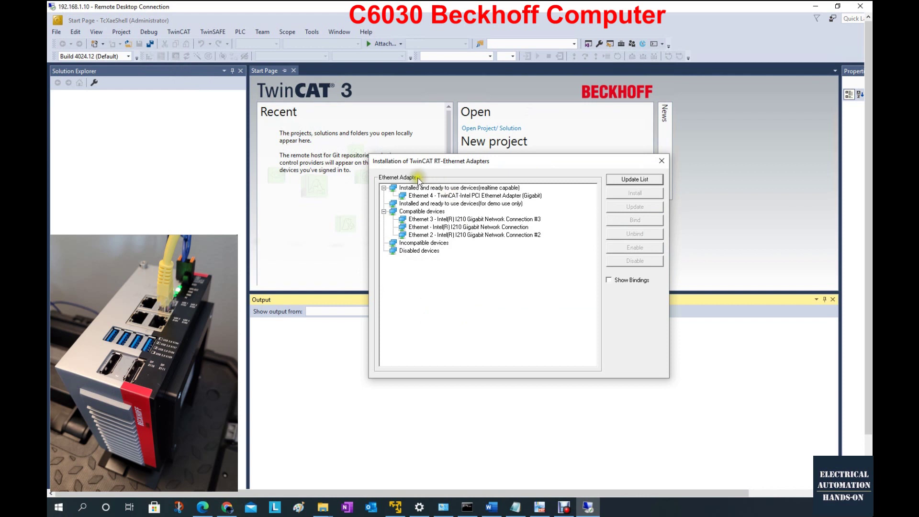
{"action": "left_click", "coordinate": [445, 195]}
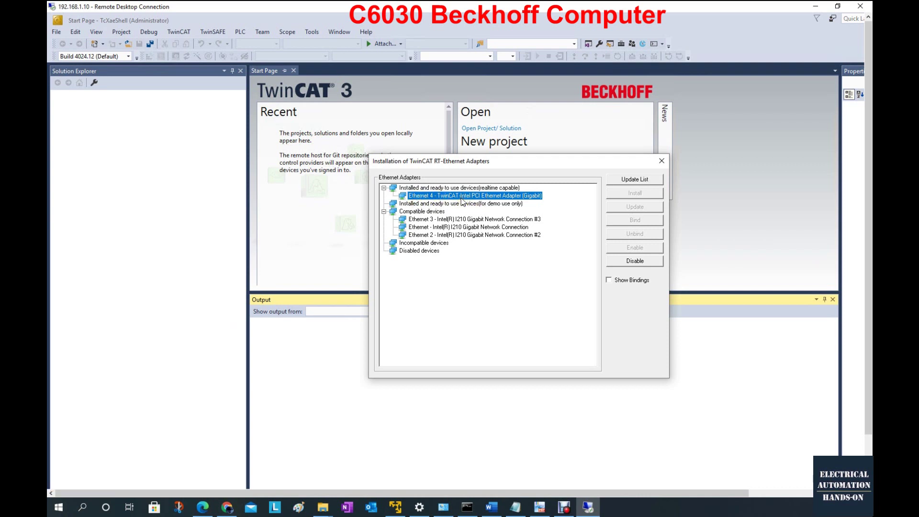
{"action": "left_click", "coordinate": [507, 198]}
{"action": "left_click", "coordinate": [662, 161]}
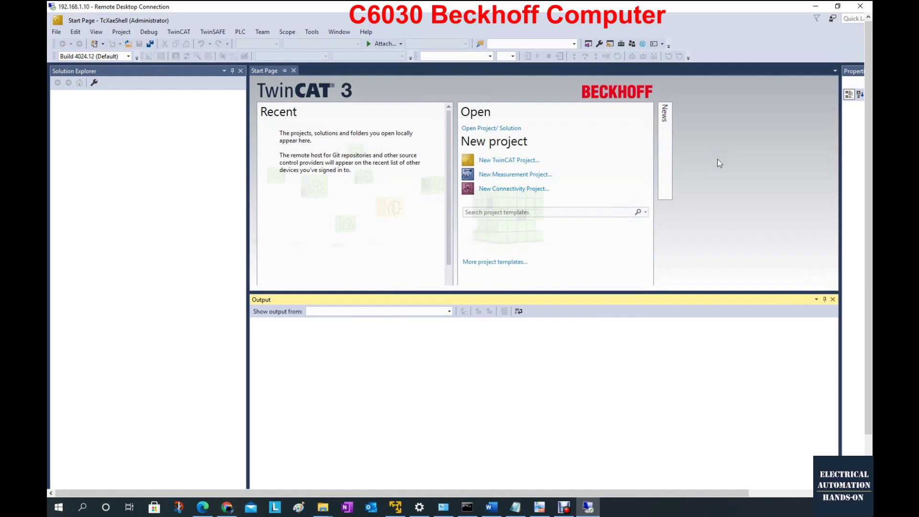
{"action": "left_click", "coordinate": [823, 7]}
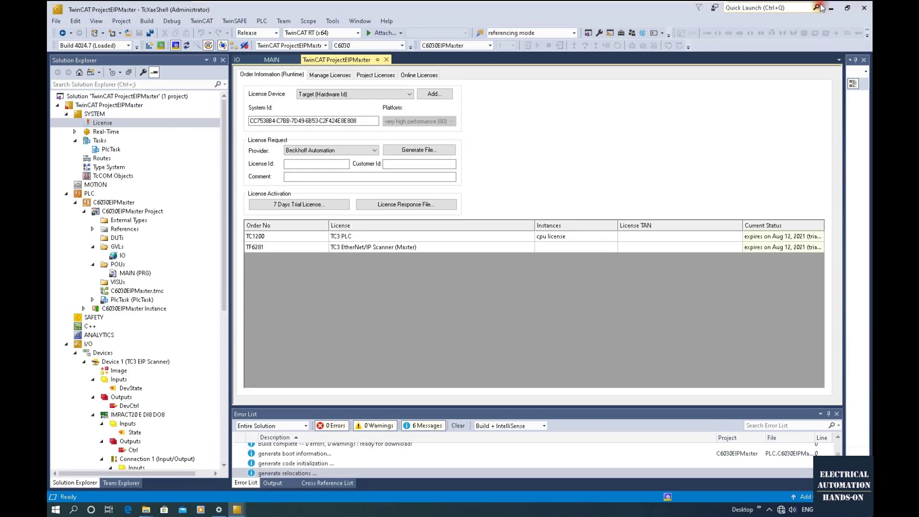
Search for the network adapter of Device 1 (TC3 EIP Scanner) and assign Ethernet 4 (TwinCAT-Intel PCI Ethernet Adapter (Gigabit))
{"action": "scroll", "coordinate": [188, 333], "scroll_direction": "down", "scroll_amount": 3}
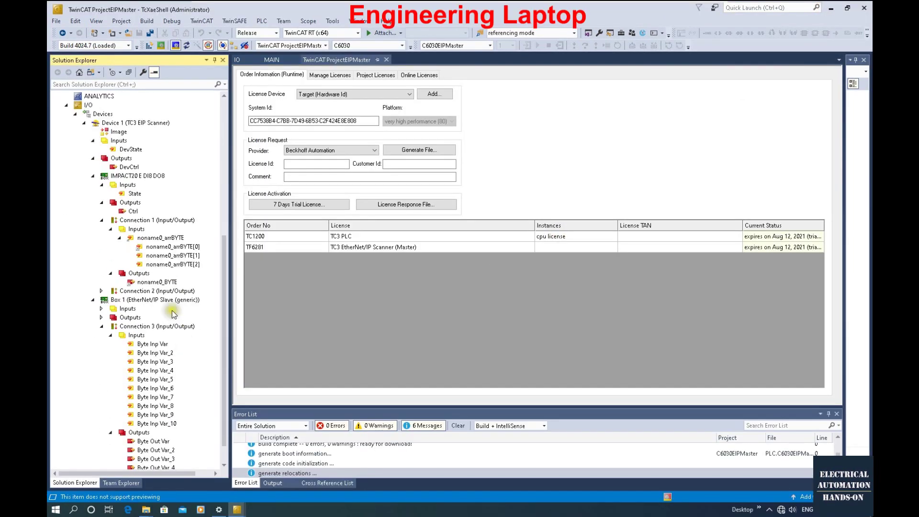
{"action": "left_click", "coordinate": [114, 123]}
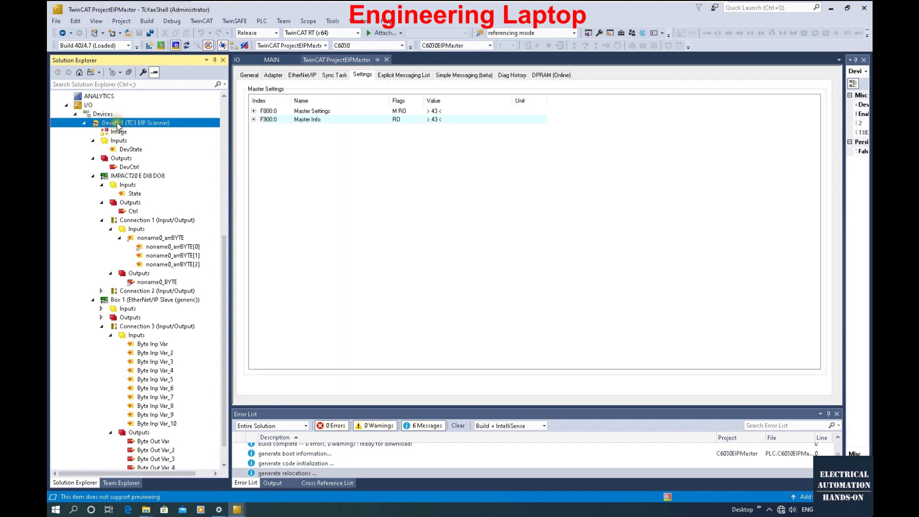
{"action": "left_click", "coordinate": [273, 76]}
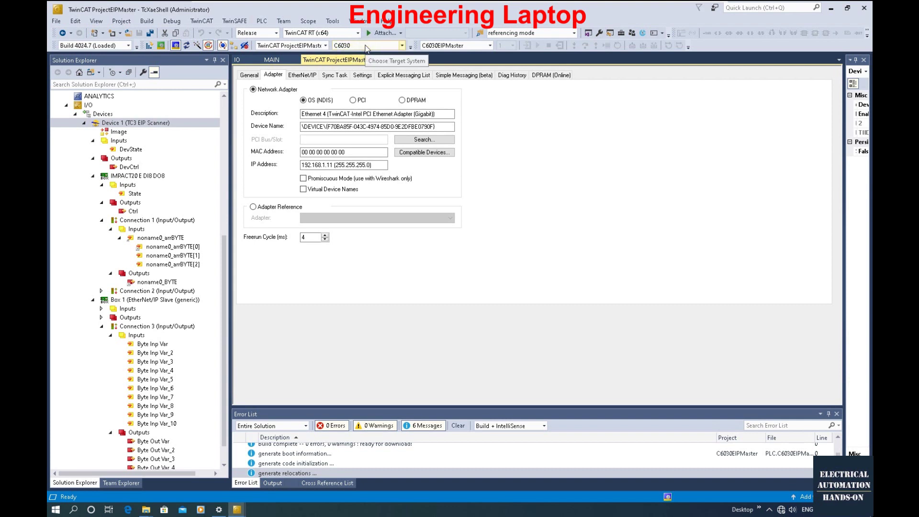
{"action": "left_click", "coordinate": [420, 139]}
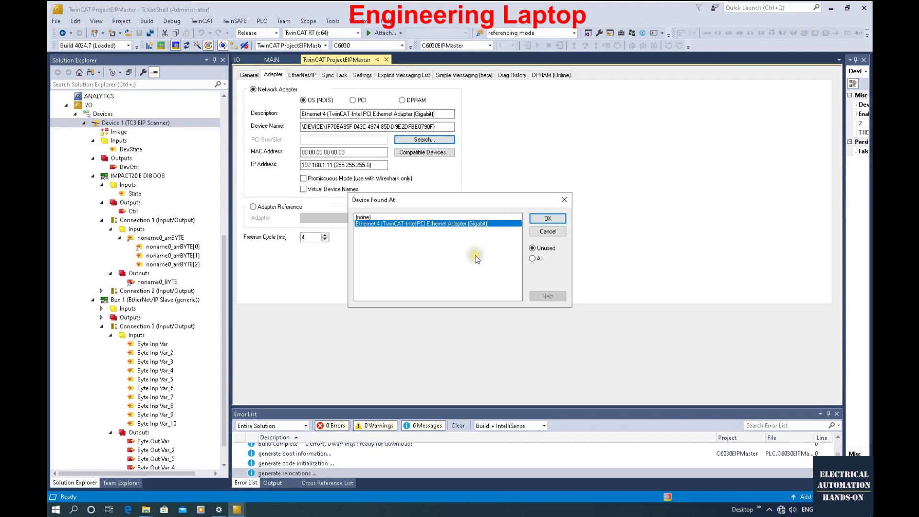
{"action": "left_click", "coordinate": [540, 219]}
{"action": "left_click", "coordinate": [266, 289]}
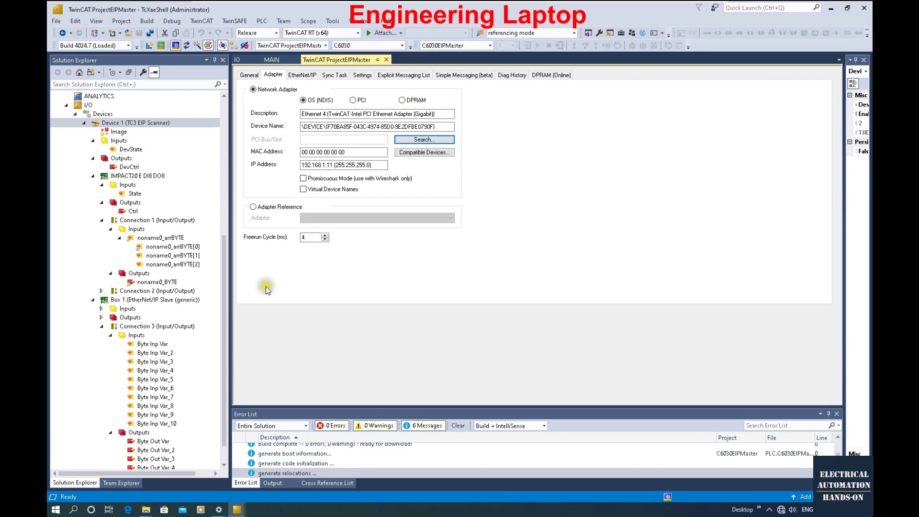
Examine the license status of TC3 PLC and TC3 EtherNet/IP Scanner (Master)
{"action": "left_click_drag", "start_coordinate": [224, 316], "coordinate": [221, 139]}
{"action": "left_click", "coordinate": [104, 123]}
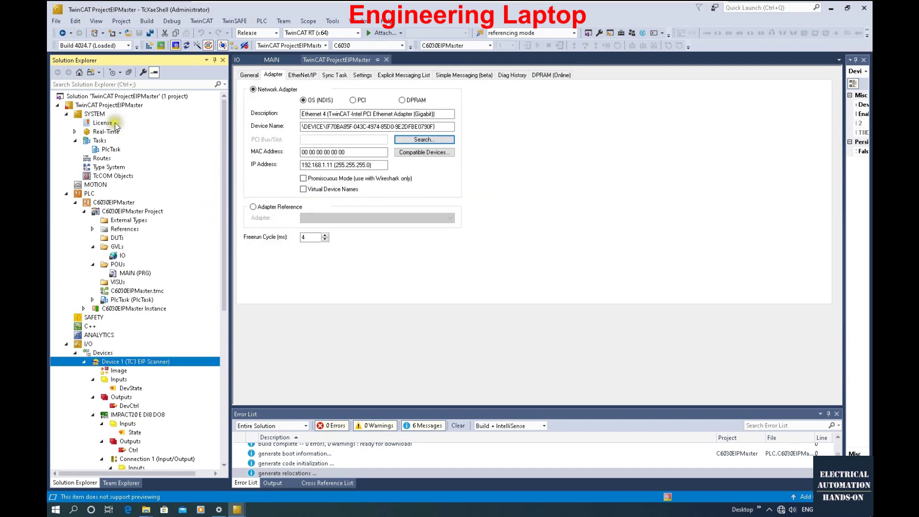
{"action": "left_click", "coordinate": [113, 122]}
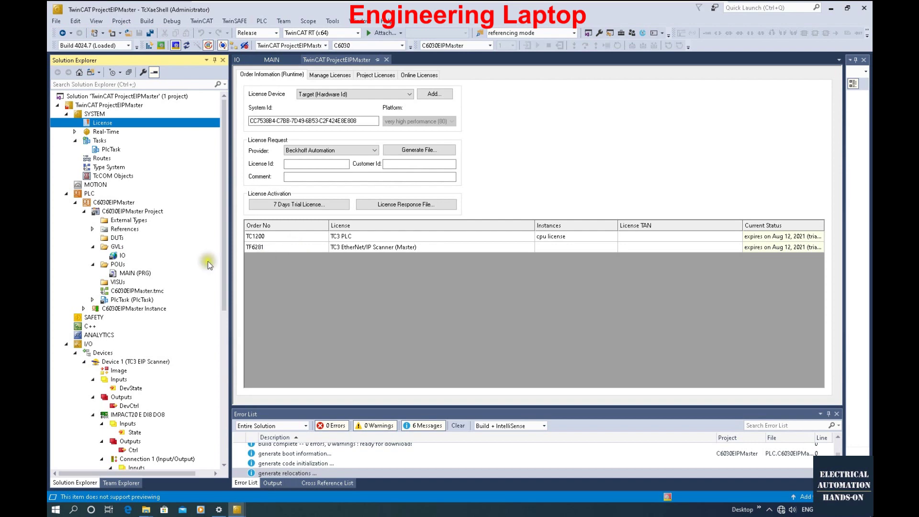
Recheck the adapter settings of Device 1 (TC3 EIP Scanner) and display the slave settings of Box 1
{"action": "left_click_drag", "start_coordinate": [223, 261], "coordinate": [211, 374]}
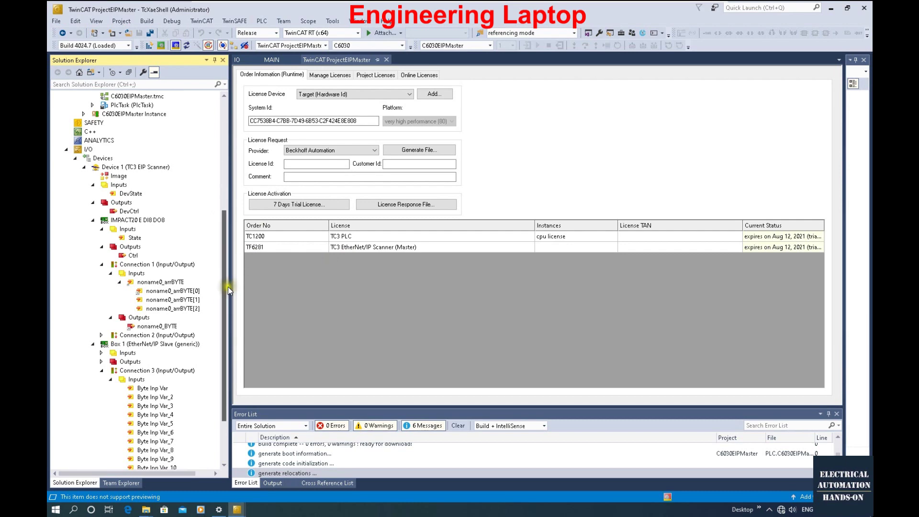
{"action": "scroll", "coordinate": [143, 215], "scroll_direction": "down", "scroll_amount": 2}
{"action": "left_click", "coordinate": [154, 123]}
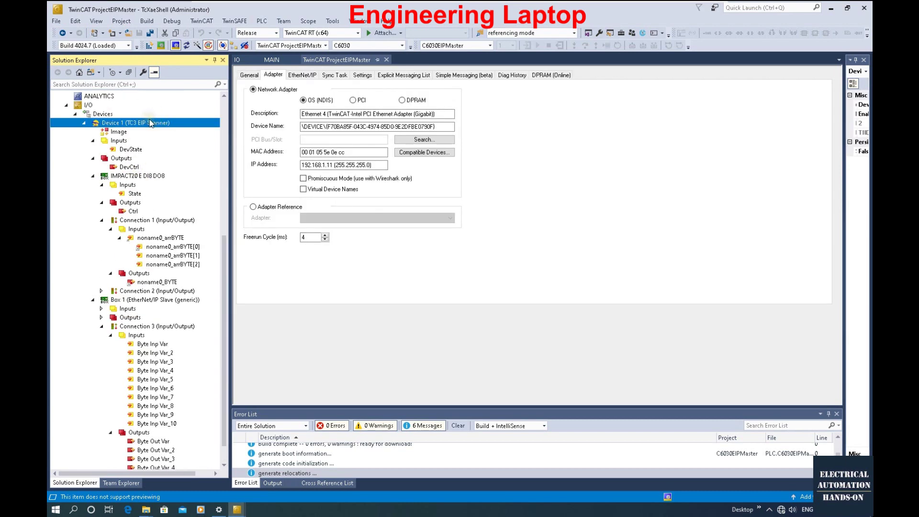
{"action": "scroll", "coordinate": [164, 298], "scroll_direction": "down", "scroll_amount": 1}
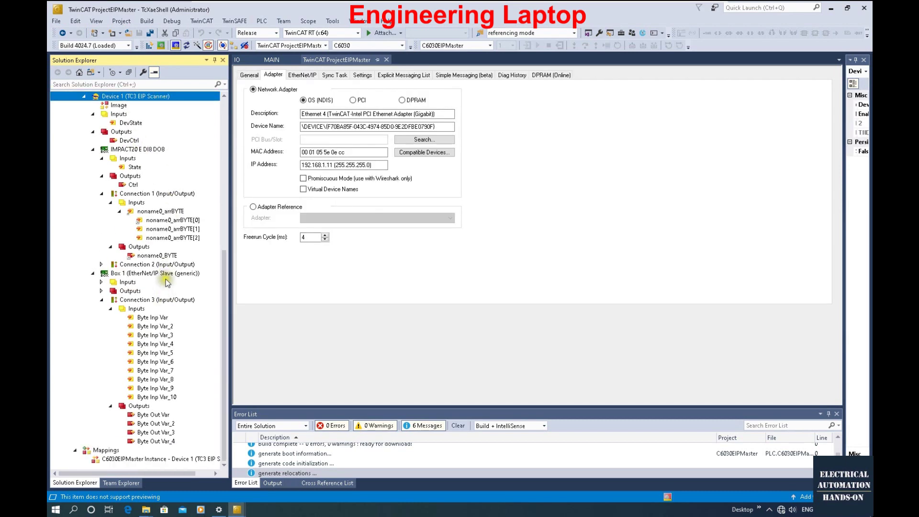
{"action": "left_click", "coordinate": [165, 274]}
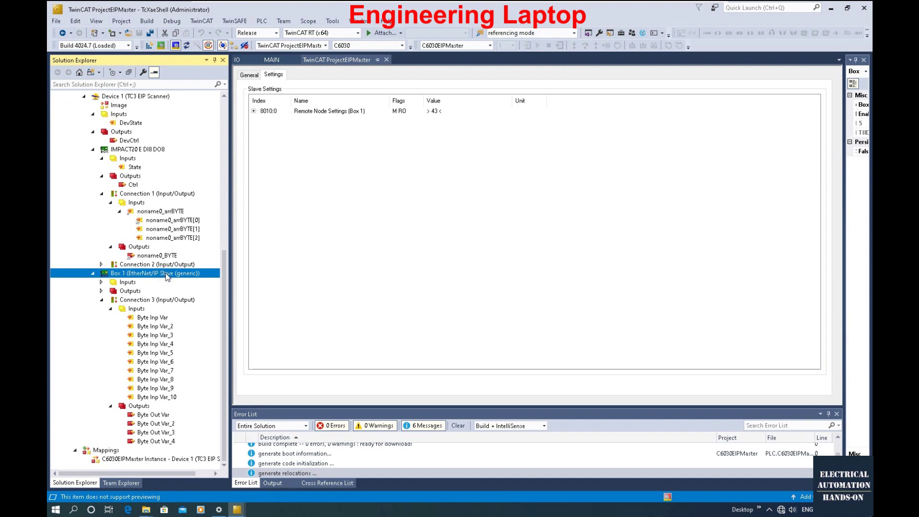